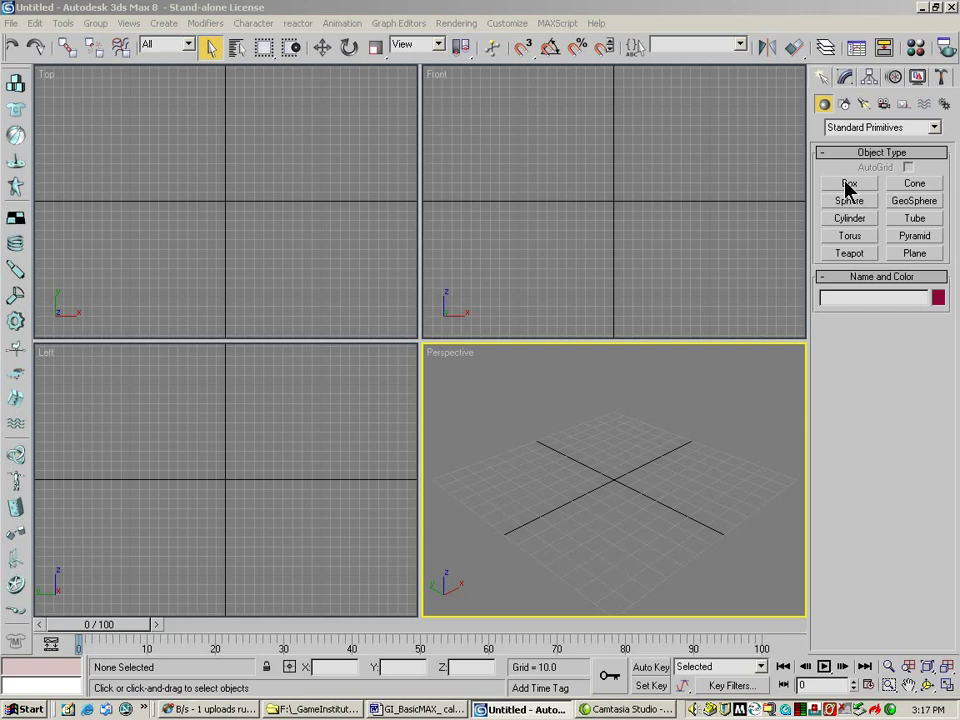
Draw a long thin box in the Top view and set its height
click(850, 185)
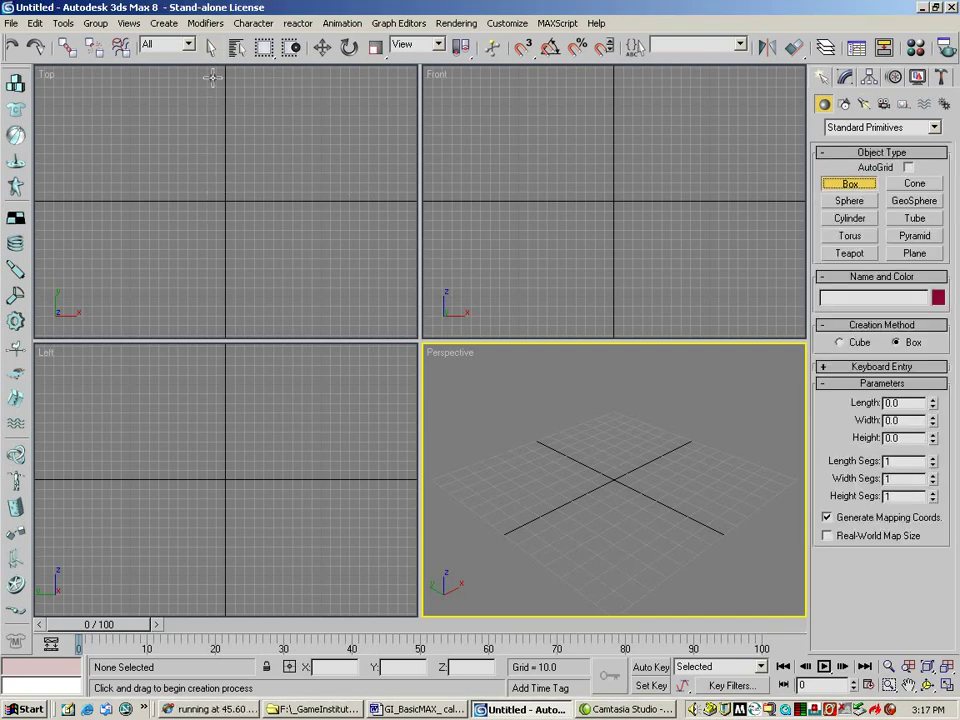
drag(213, 75, 227, 321)
click(223, 313)
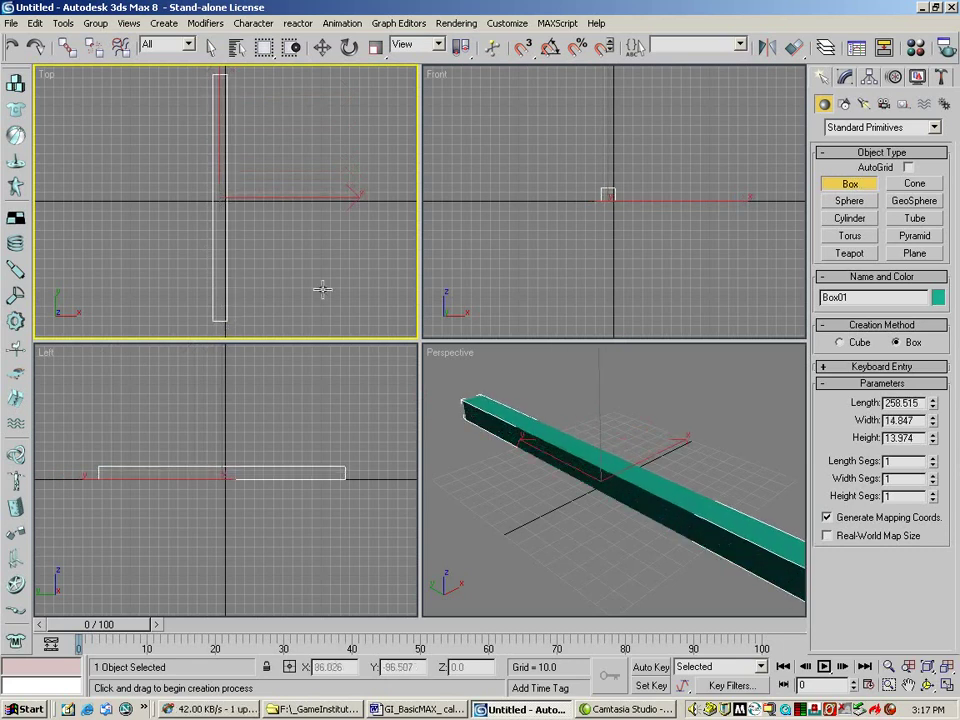
Show Edged Faces in Perspective, give the box 11 length, 3 width and 3 height segments, and frame all views
right_click(452, 355)
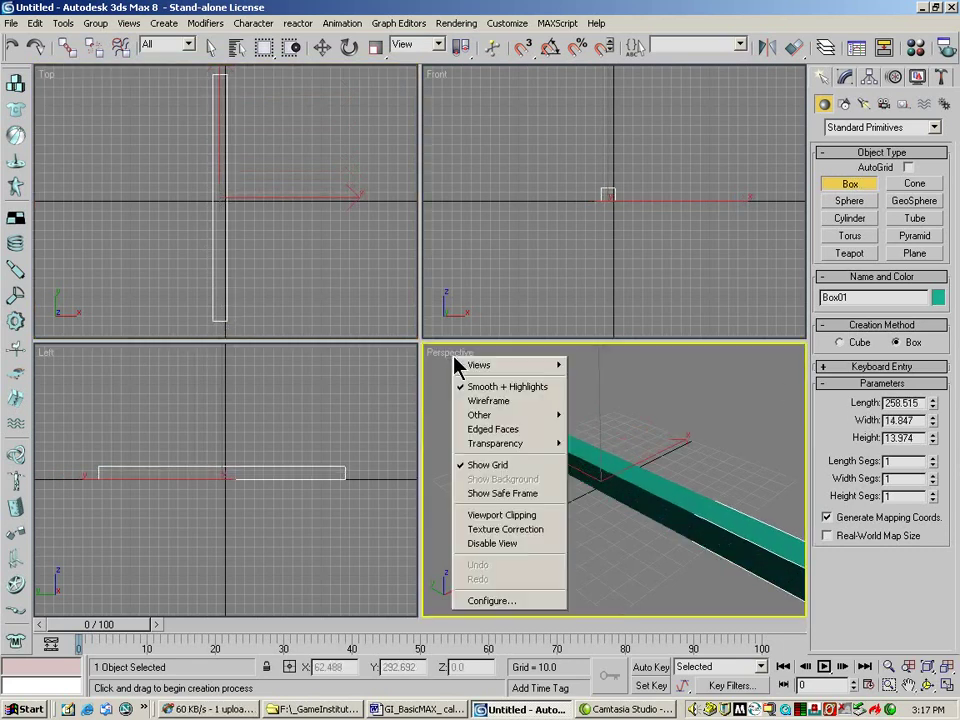
click(505, 432)
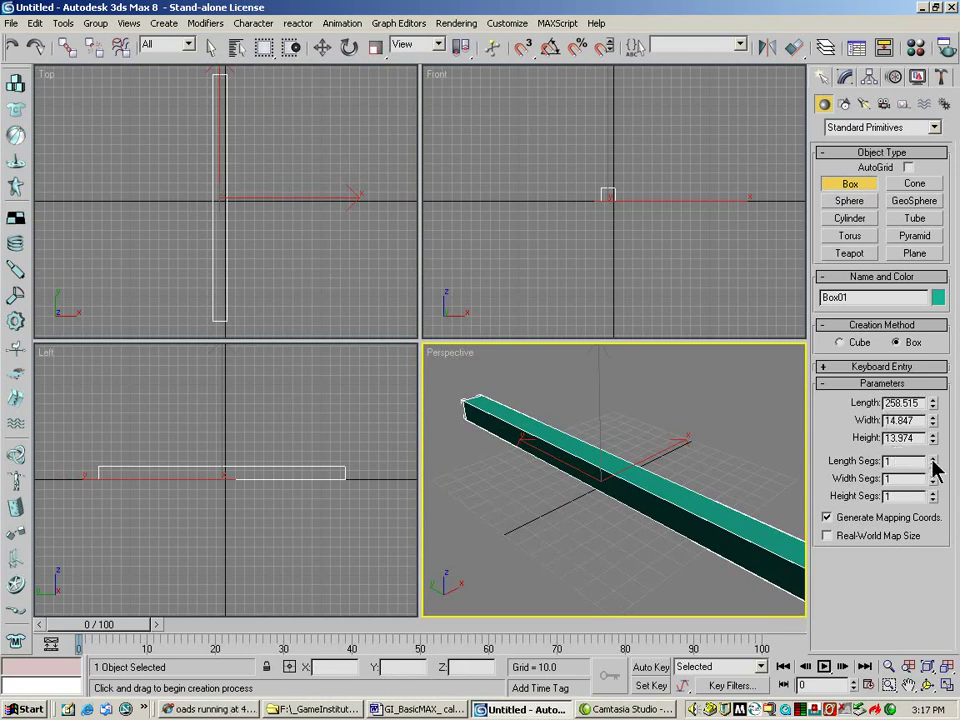
drag(933, 466, 933, 460)
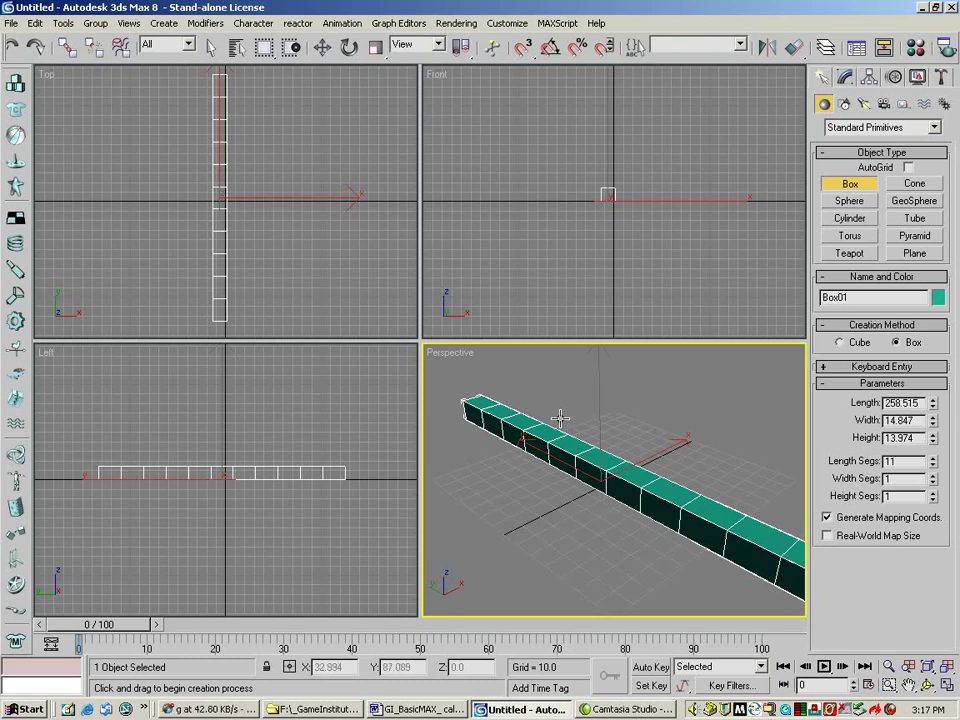
click(934, 476)
click(933, 474)
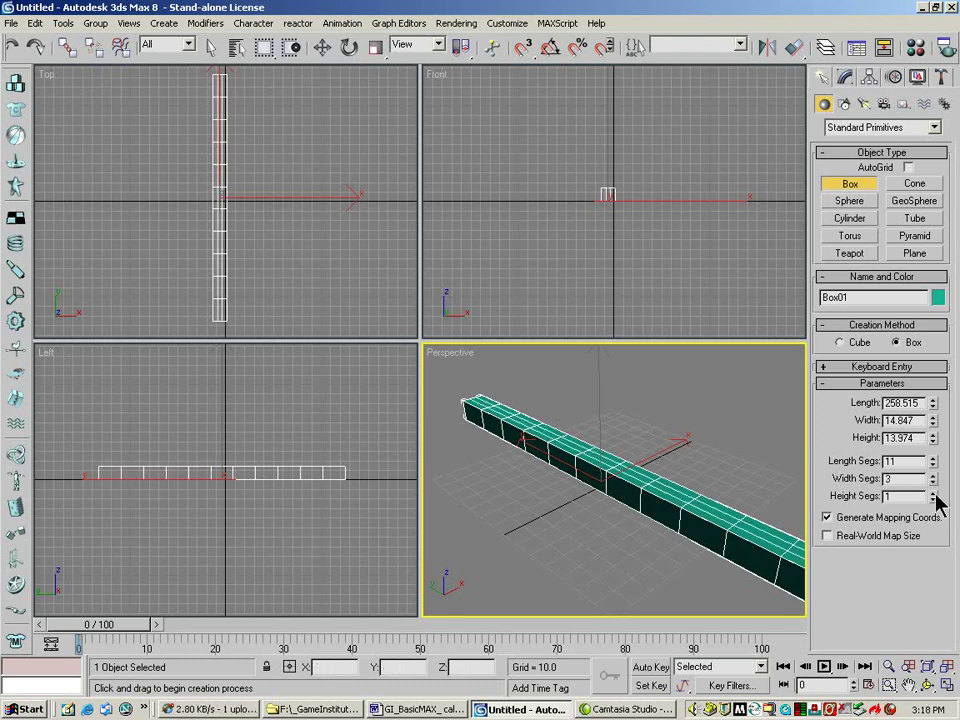
click(933, 491)
click(933, 491)
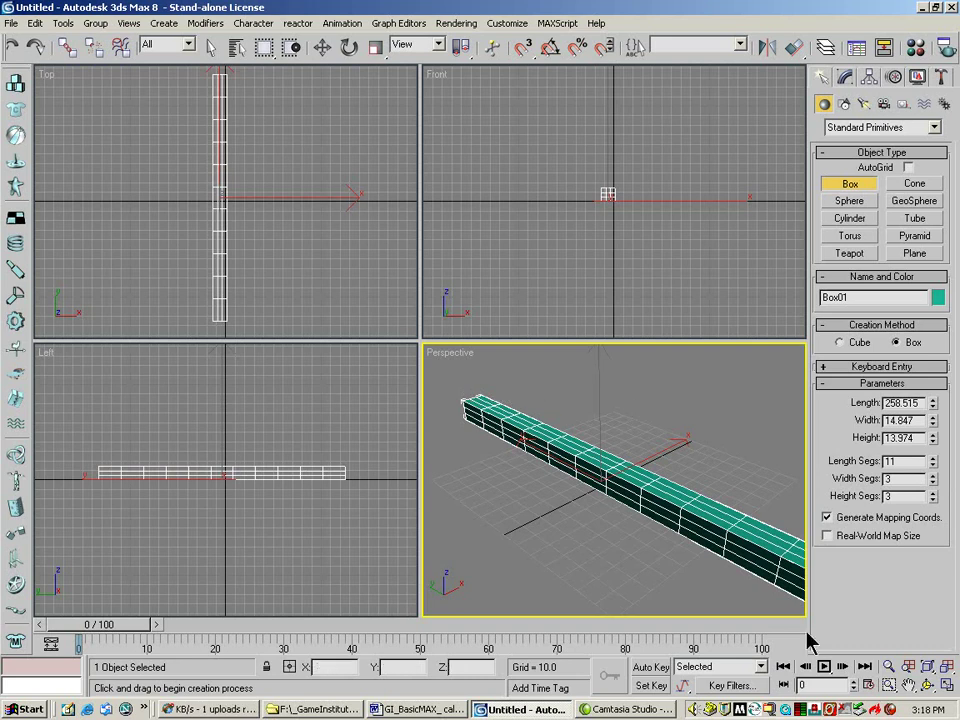
key(shift+ctrl+z)
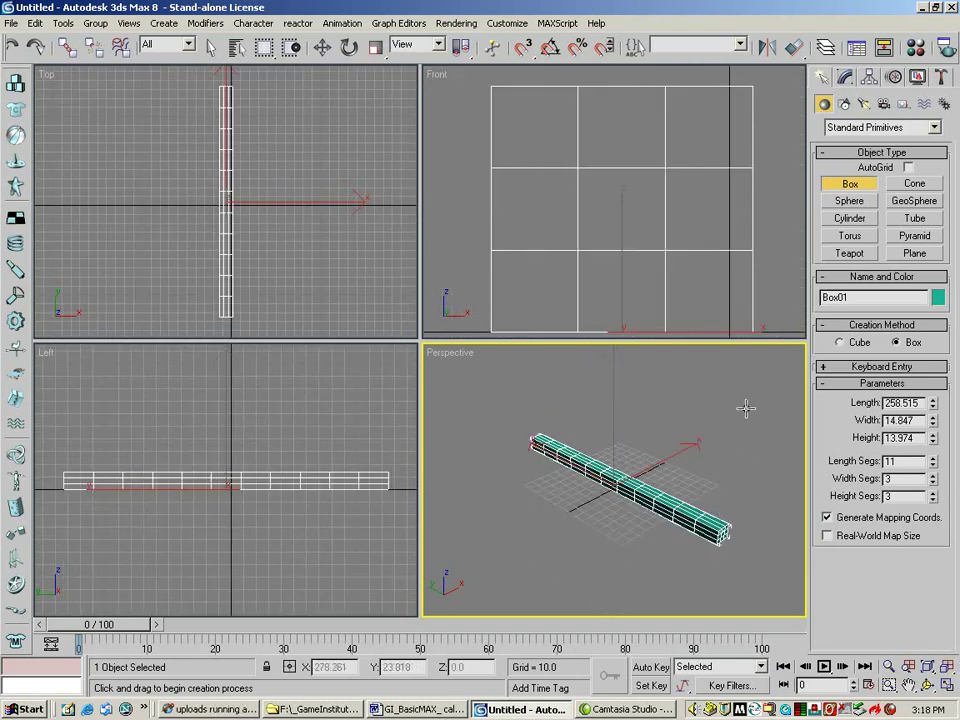
Draw a helix 207.111 tall, radius 107.324 at the base tapering to 14.03
click(845, 105)
click(912, 266)
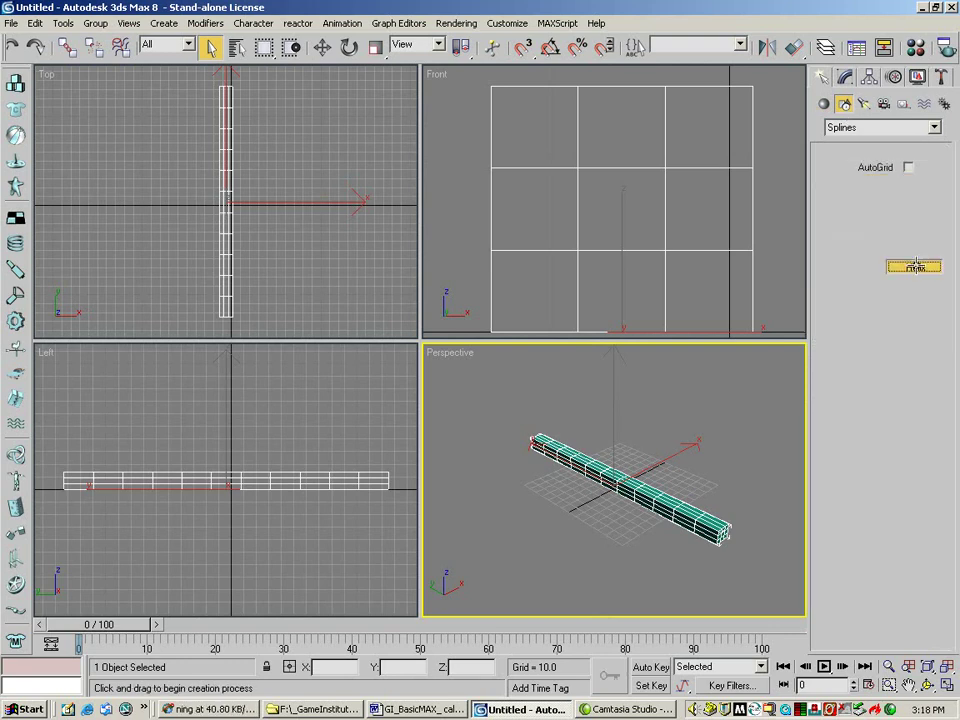
drag(227, 203, 265, 289)
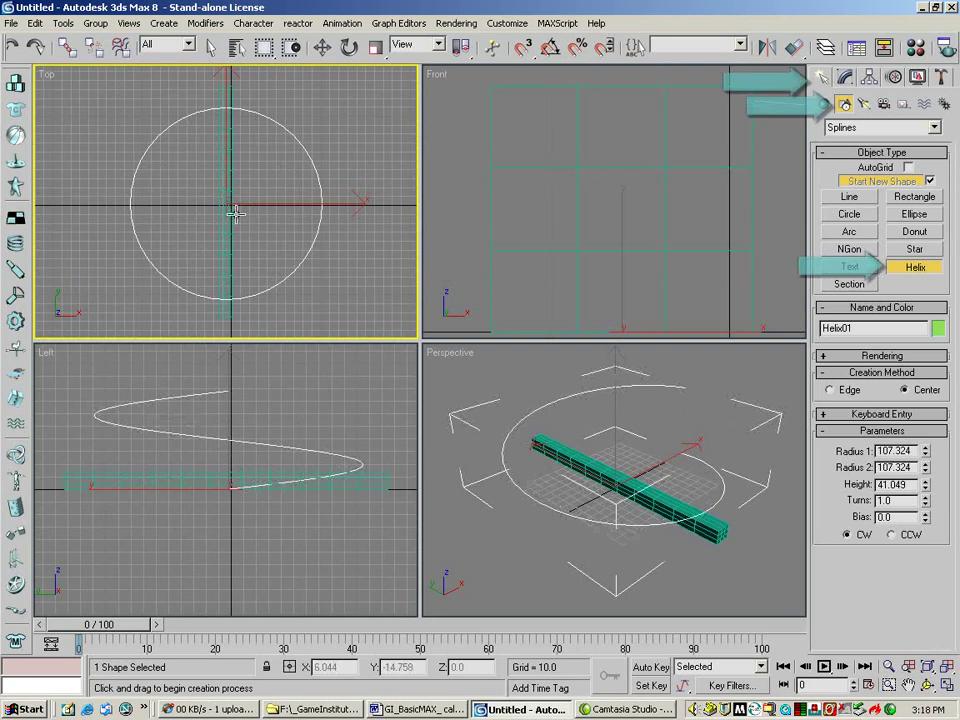
click(222, 113)
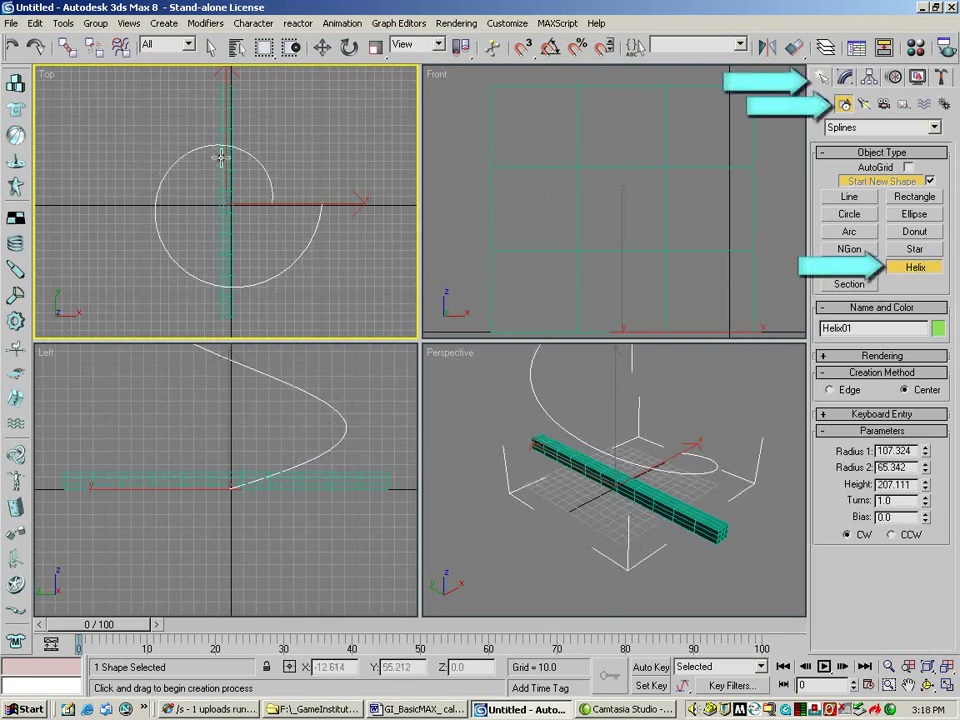
click(279, 265)
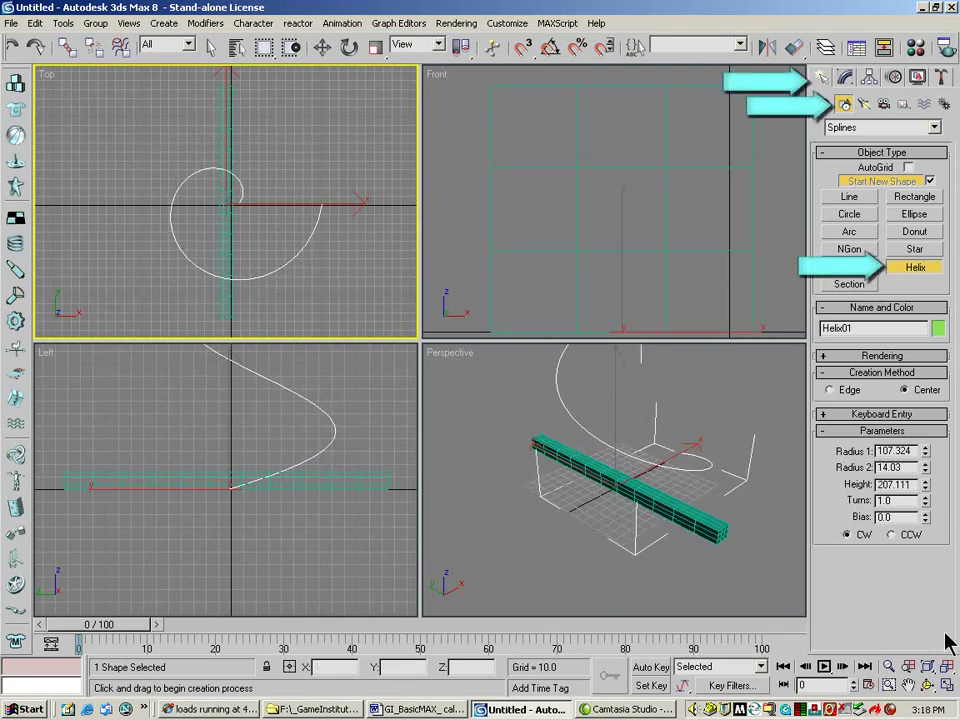
Frame the scene in all views and raise the helix to 2.47 turns
click(951, 666)
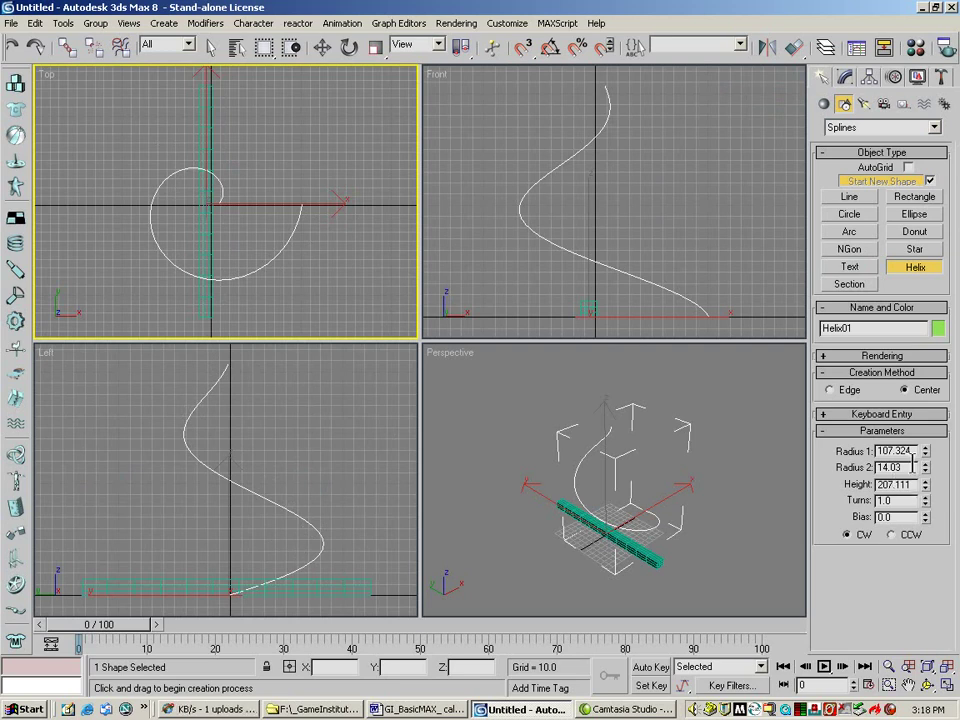
drag(925, 503, 919, 372)
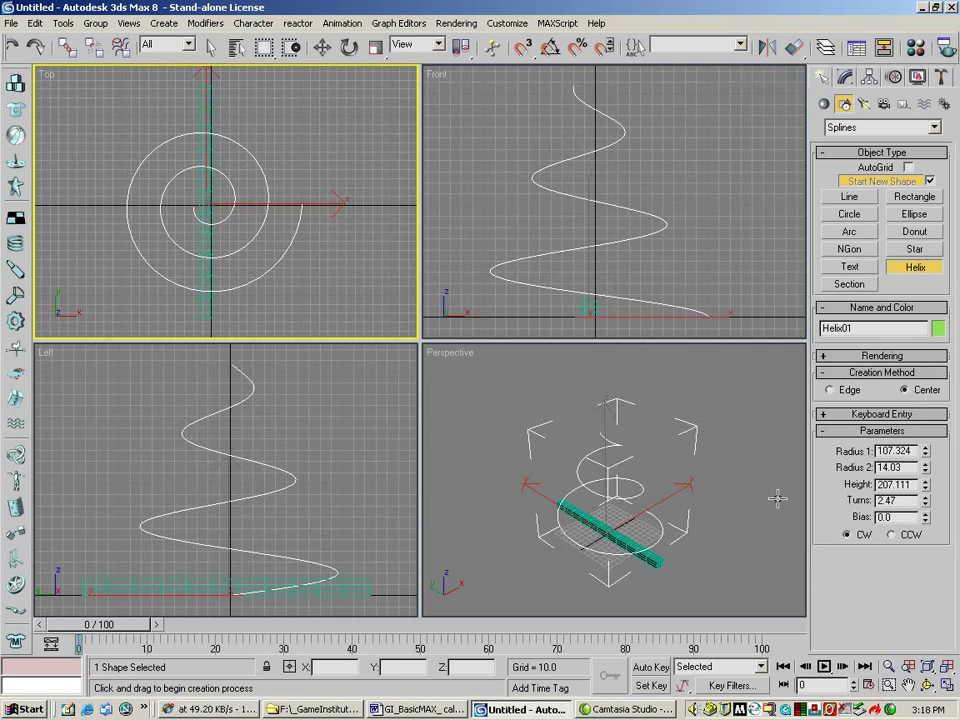
click(322, 48)
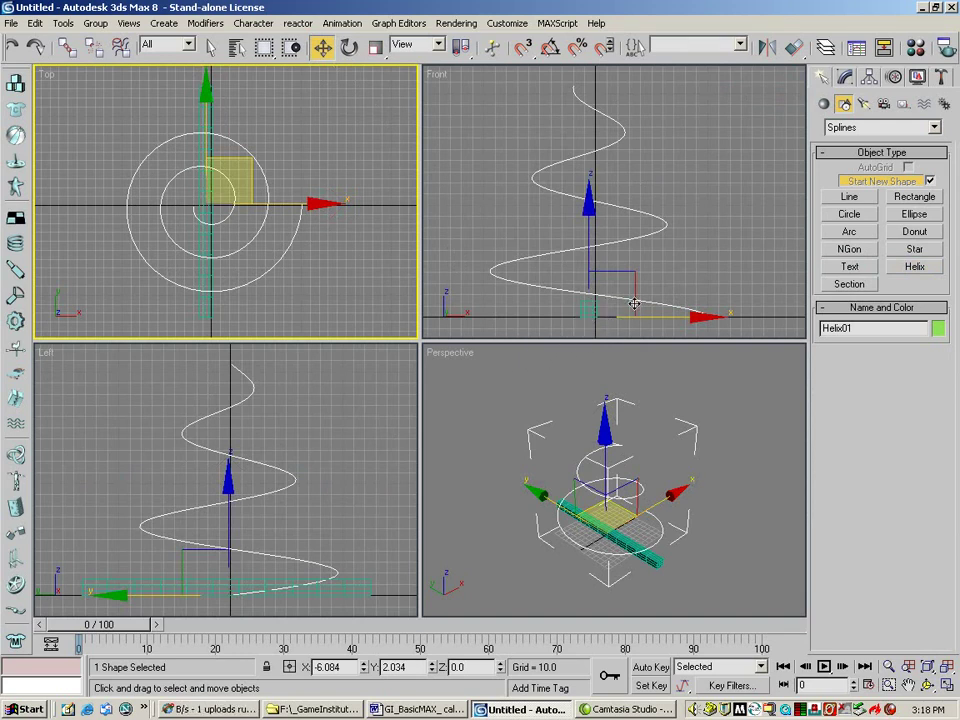
Add a PathDeform (WSM) modifier to Box01 using Helix01 as its path
click(843, 83)
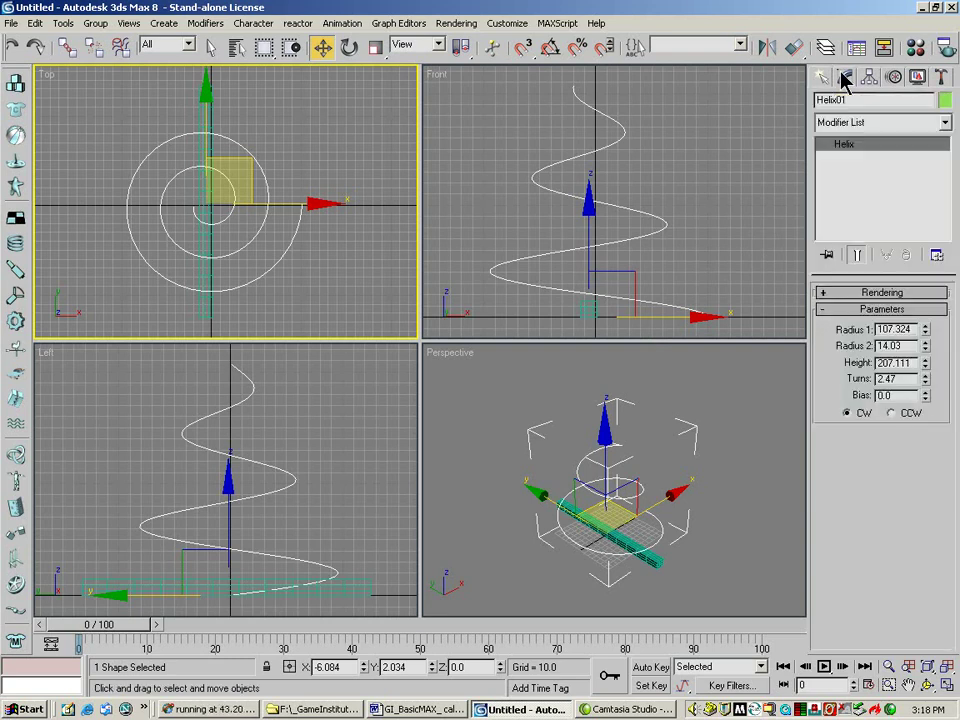
click(589, 311)
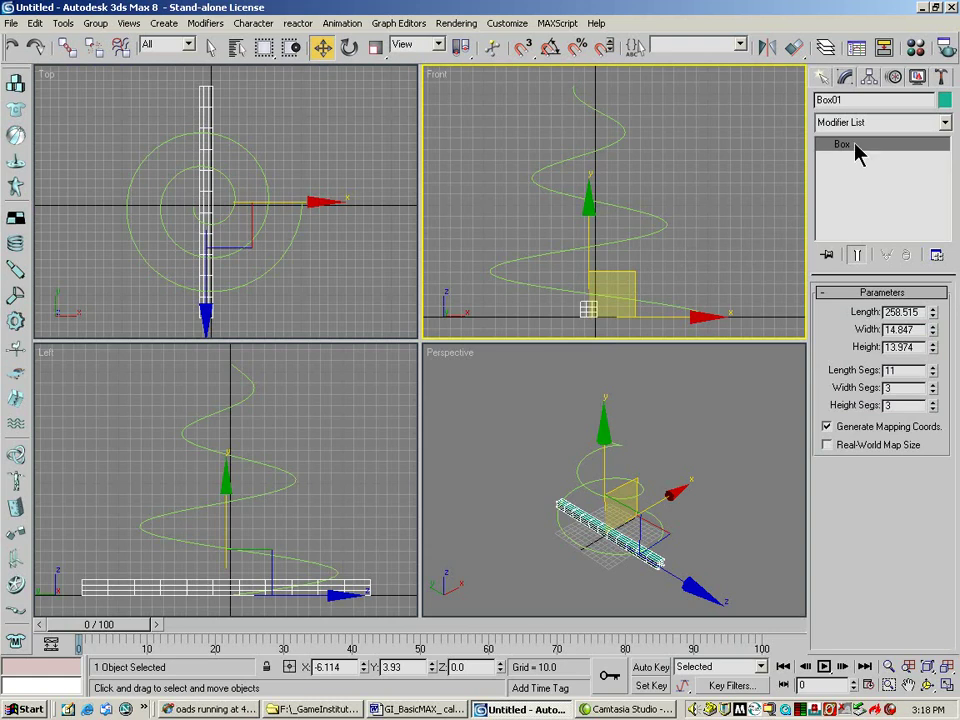
click(944, 122)
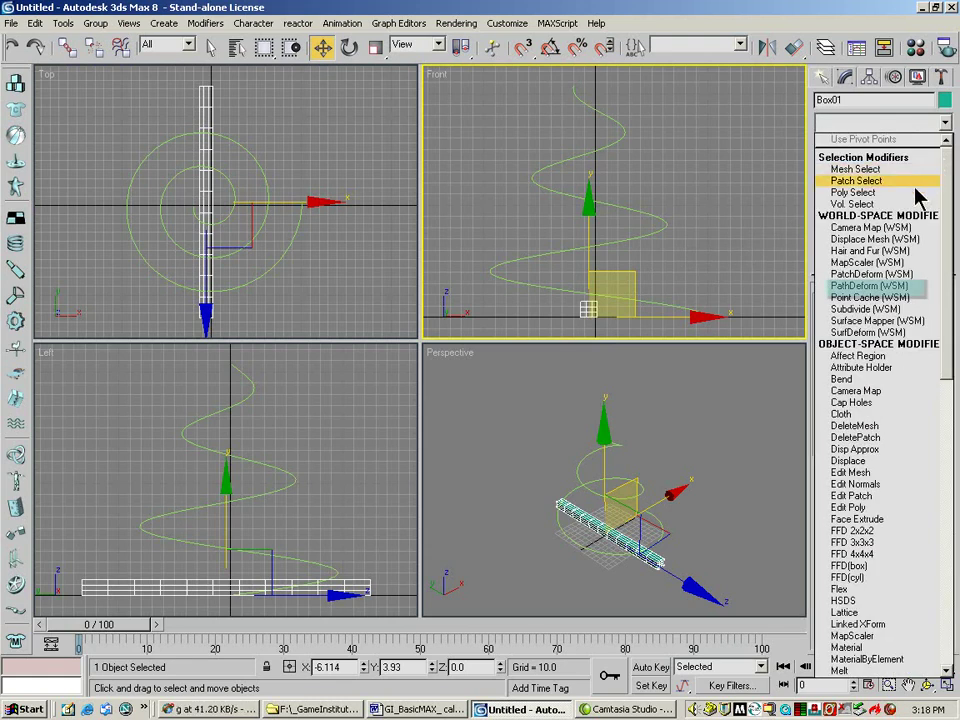
click(918, 291)
click(878, 340)
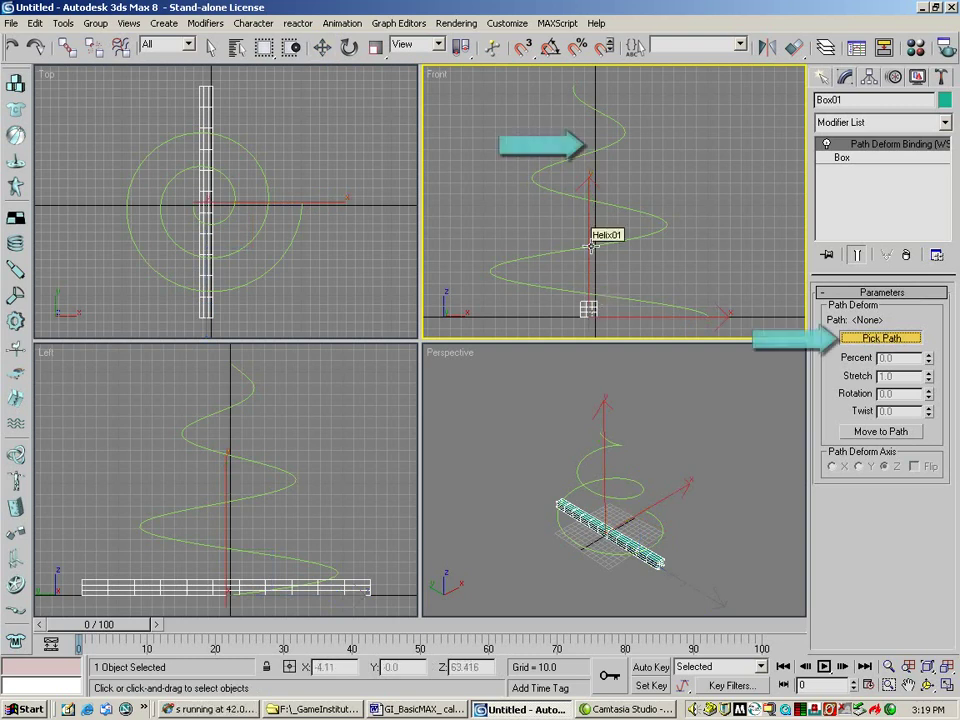
click(591, 246)
key(w)
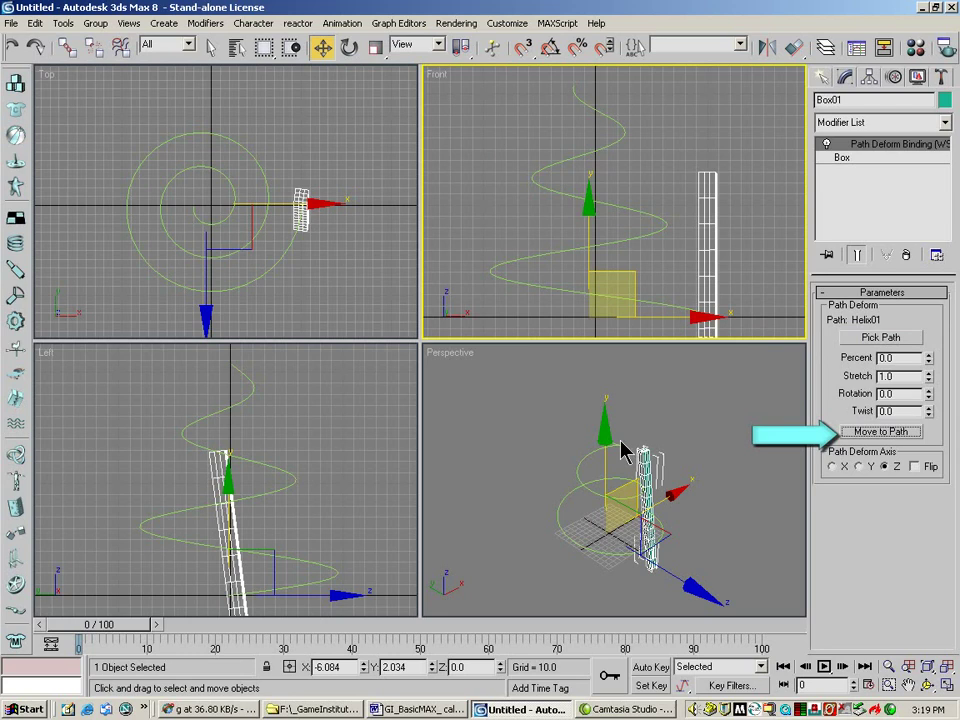
Try the X, Y and Z deform axes and settle on Y
click(860, 467)
click(831, 467)
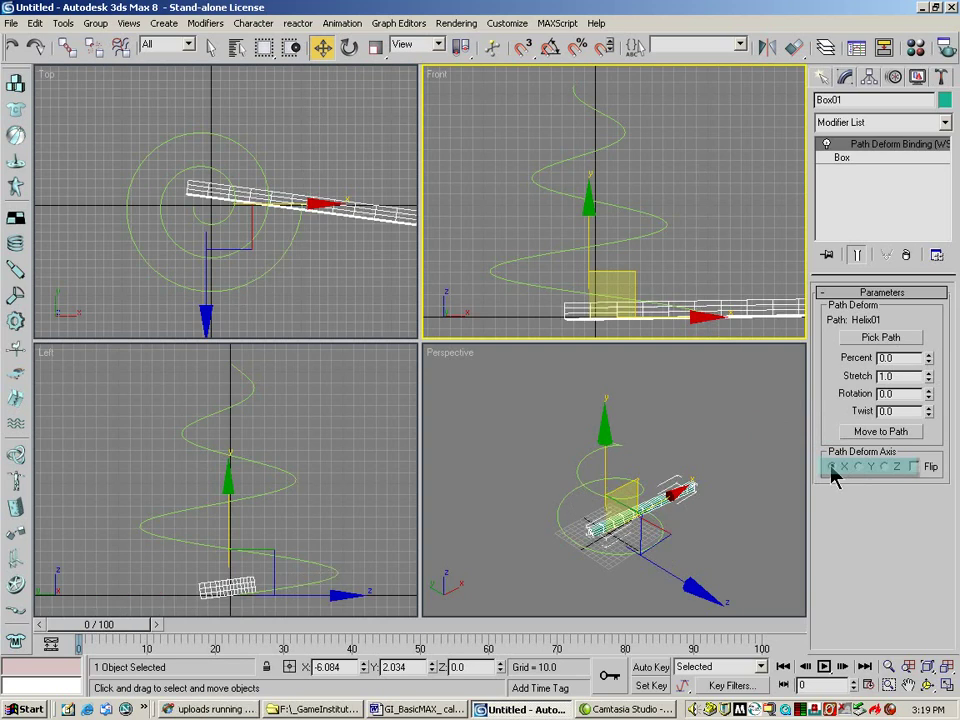
click(858, 467)
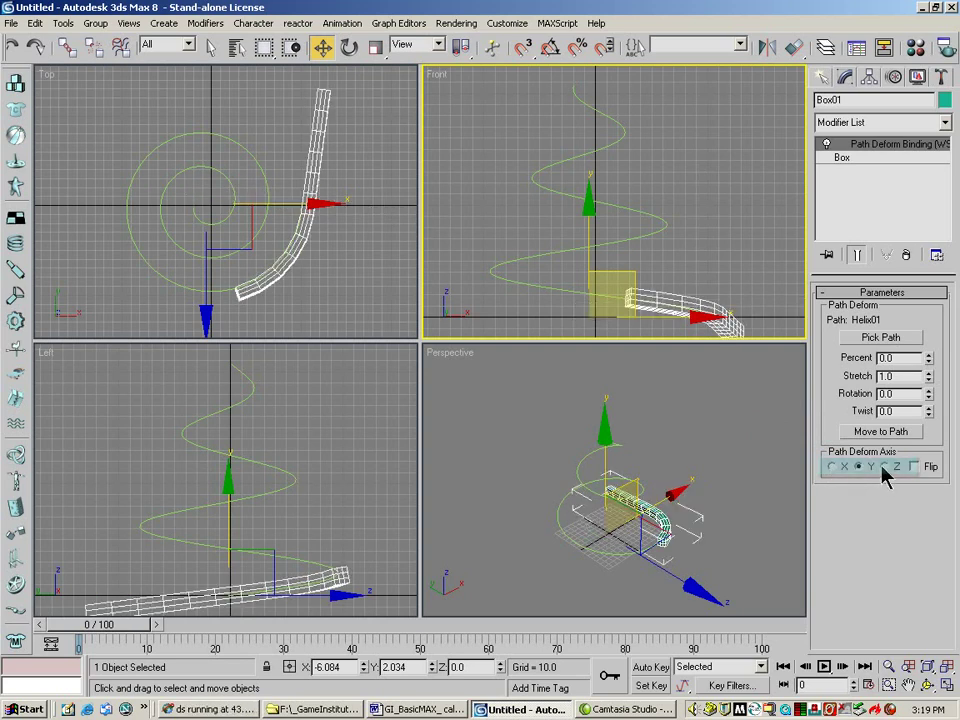
click(884, 467)
click(858, 467)
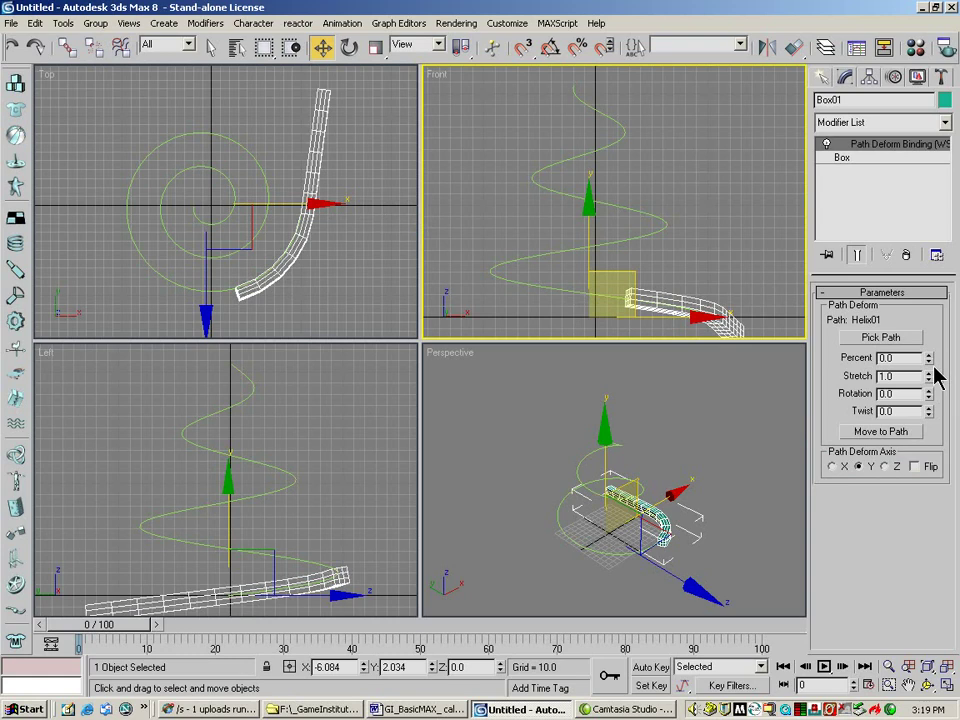
Set the path deform Percent to 49.0 and Stretch to 3.91
drag(928, 366, 908, 340)
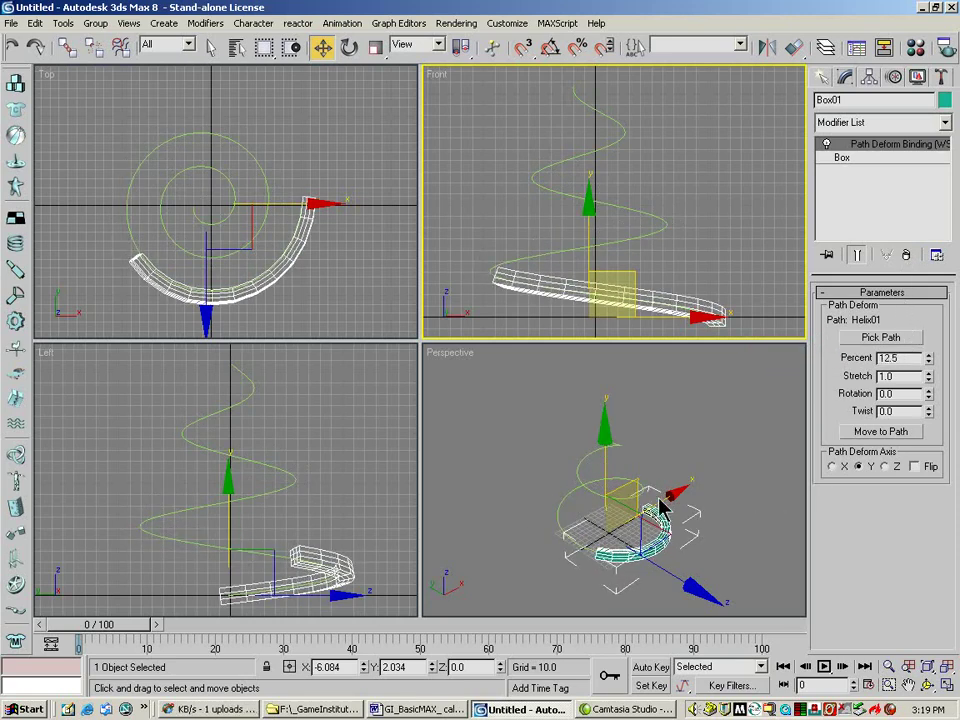
drag(928, 379, 858, 15)
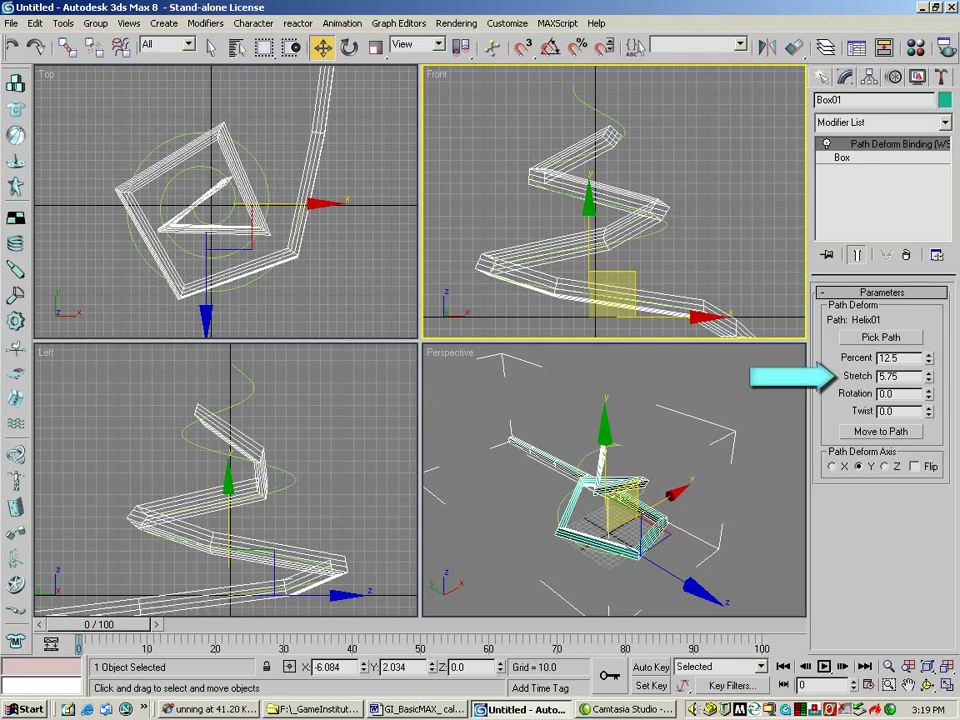
drag(928, 358, 925, 320)
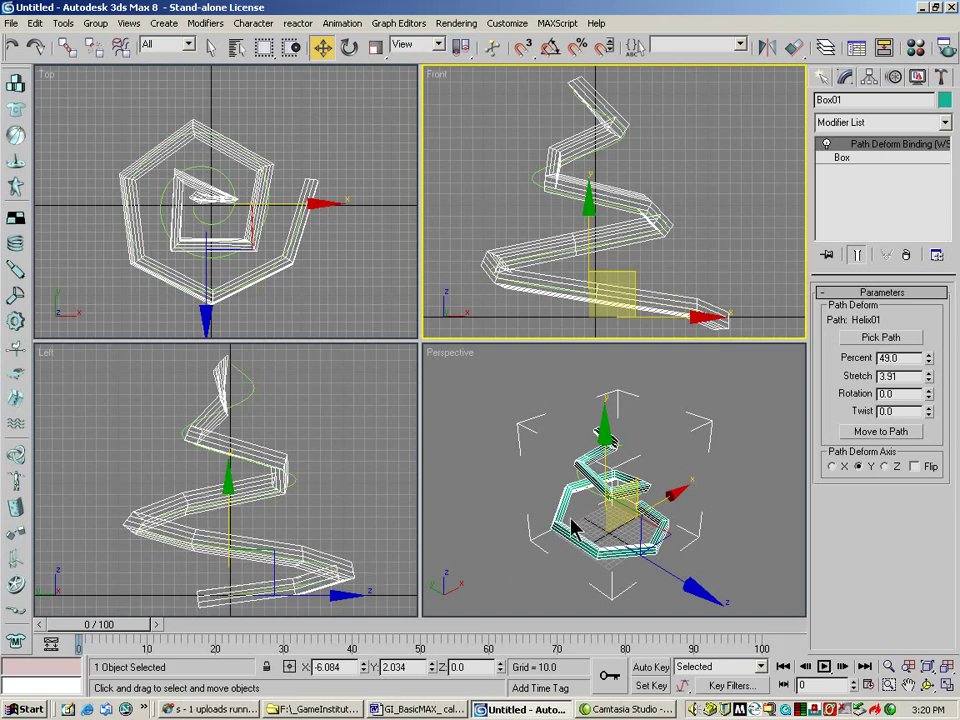
Raise Box01's length segments so it curves smoothly along the helix, viewed from above
click(855, 157)
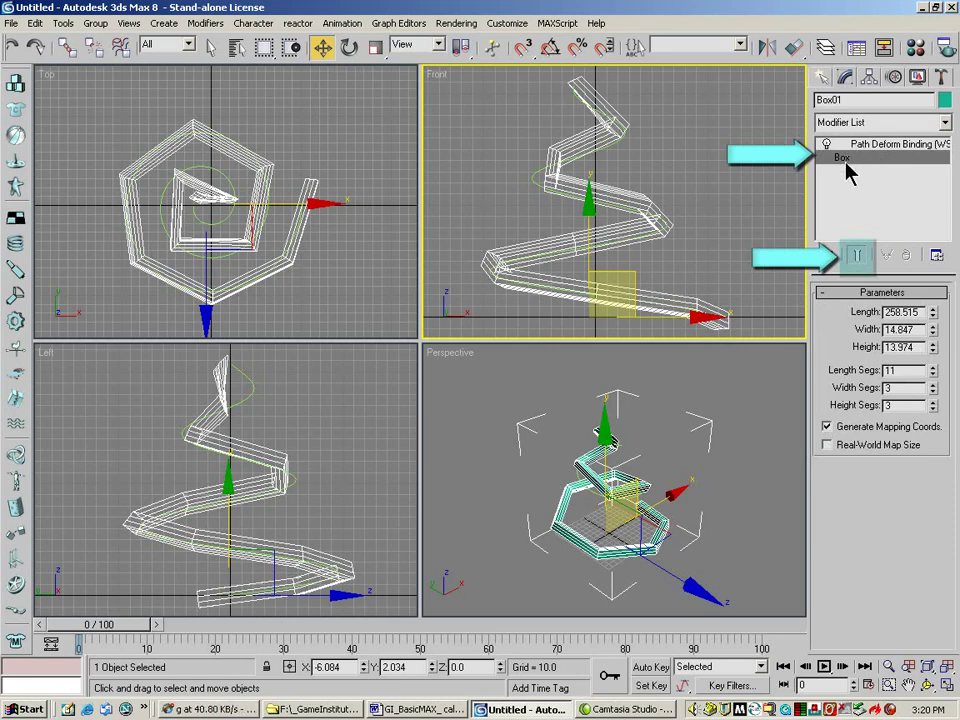
click(932, 366)
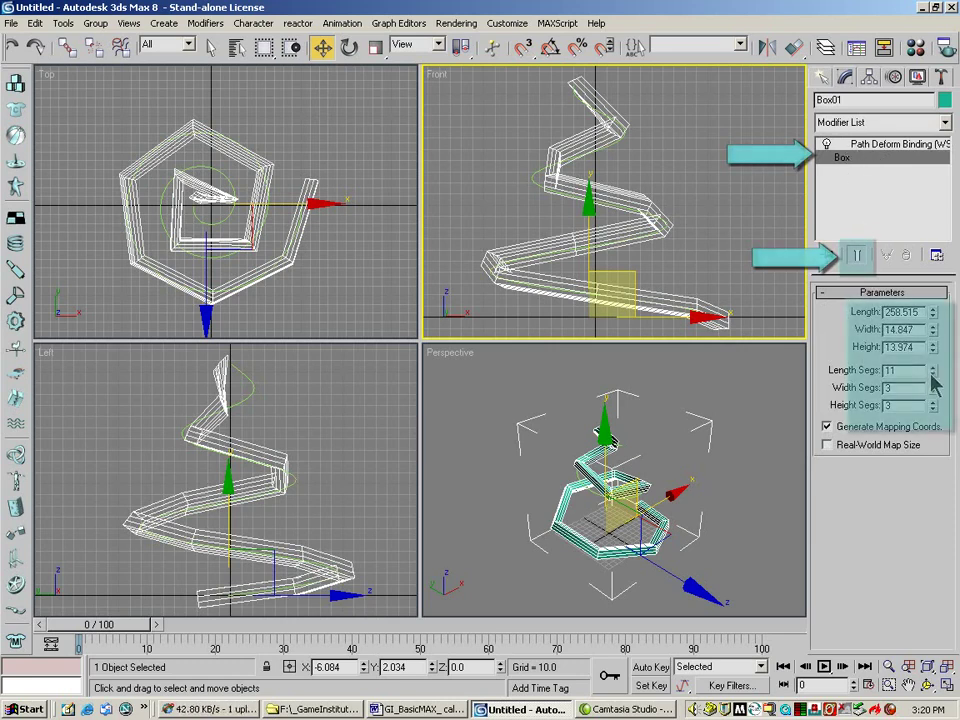
drag(932, 364, 886, 98)
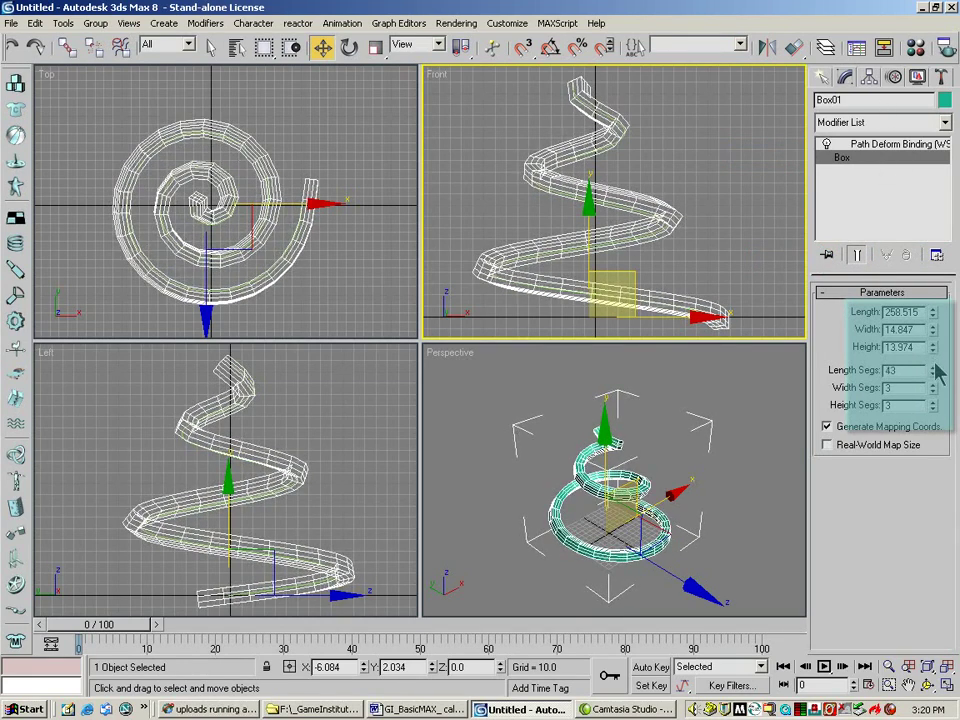
drag(938, 372, 940, 346)
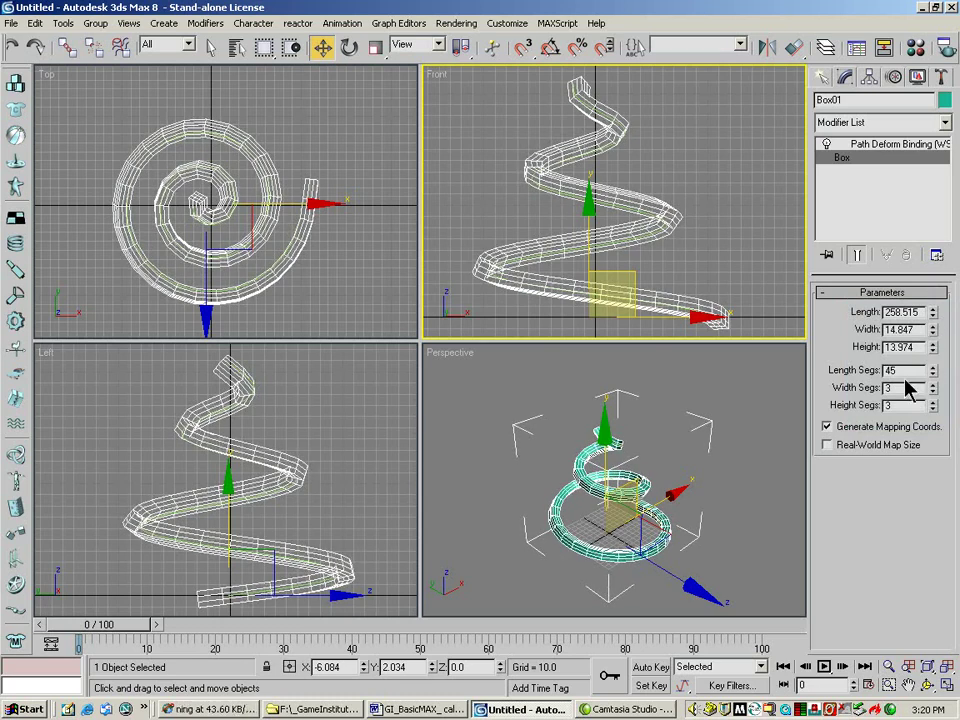
click(927, 686)
drag(635, 500, 722, 456)
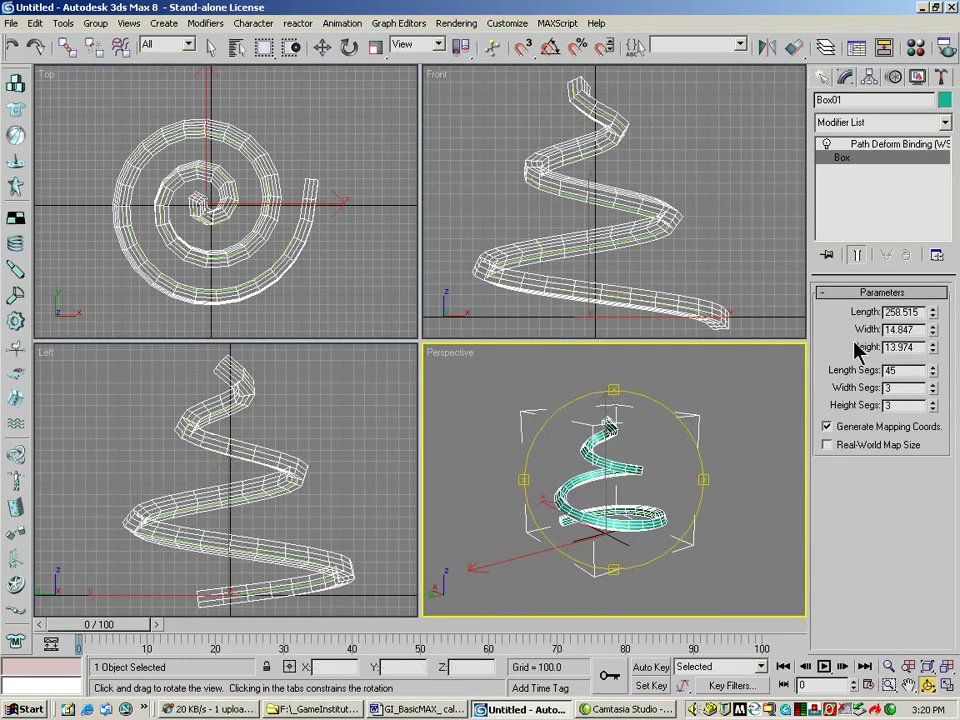
Try a twist on the Path Deform Binding, then undo Twist and Rotation back to 0
click(880, 146)
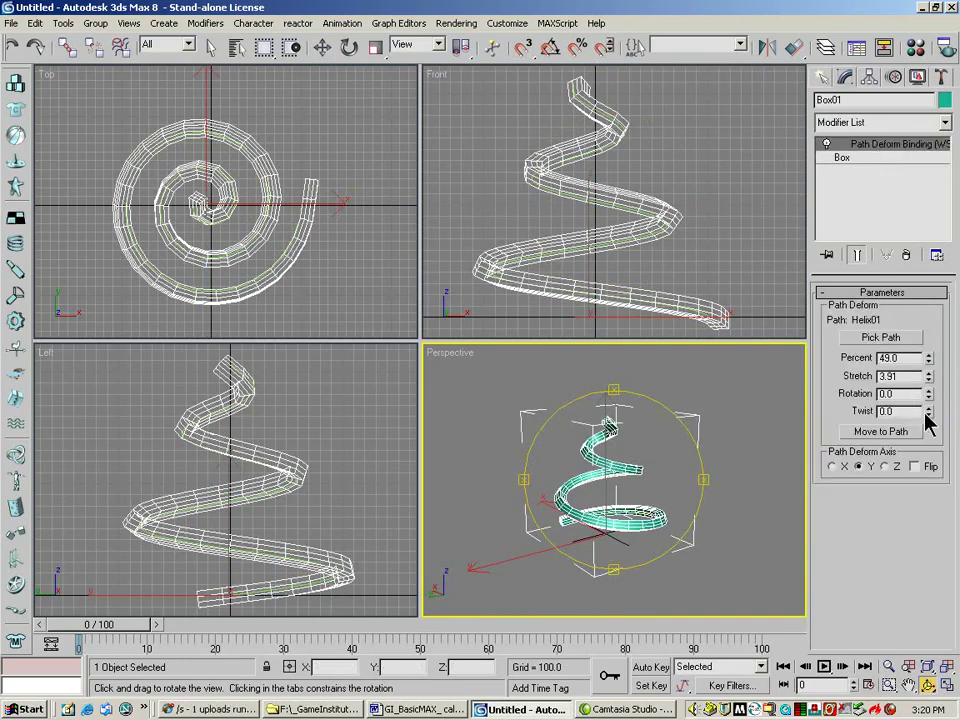
drag(927, 400, 923, 258)
click(12, 48)
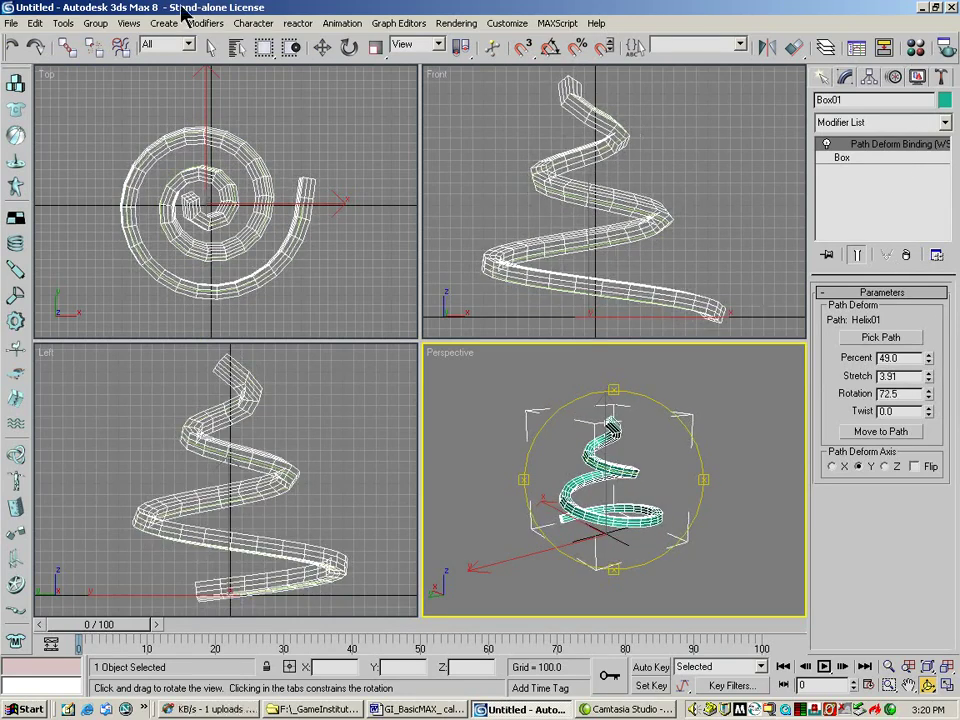
click(12, 47)
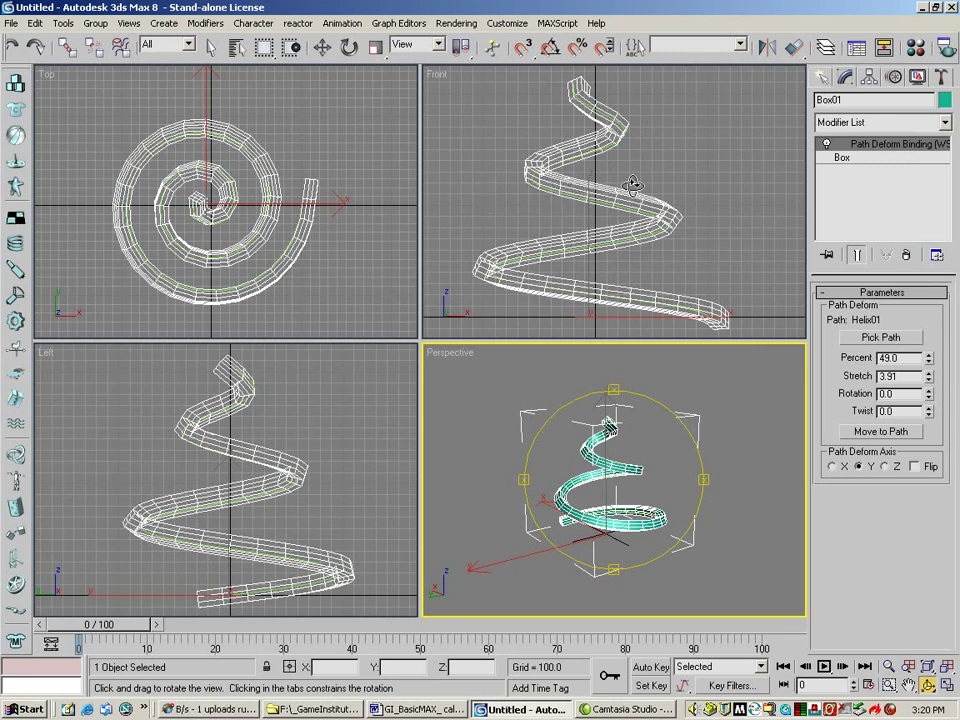
Delete the path-deformed box and the helix
key(Delete)
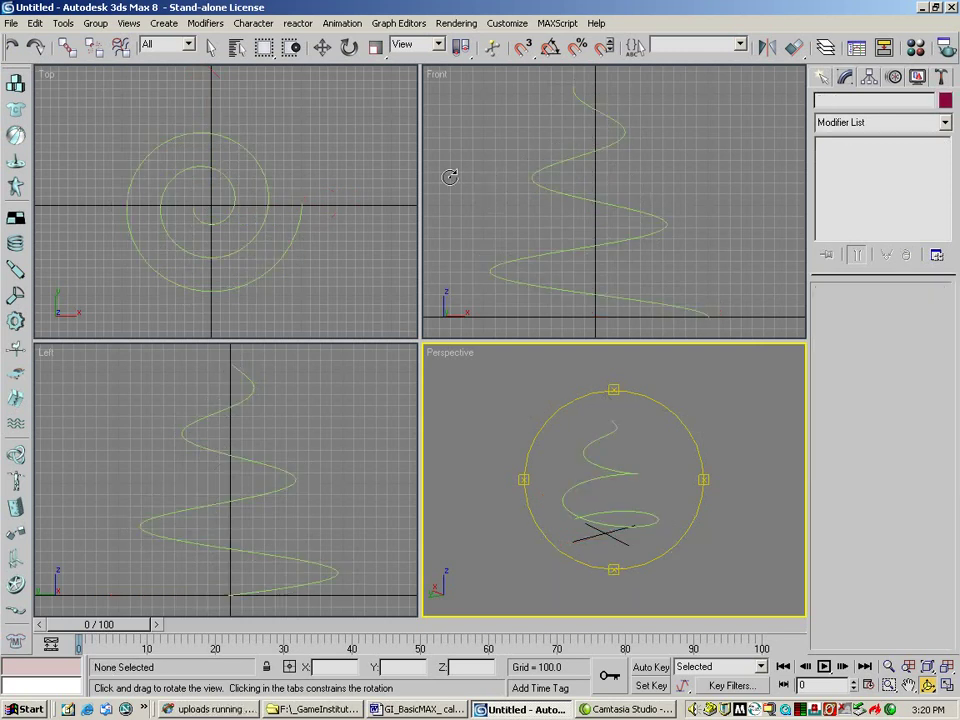
click(210, 50)
click(224, 138)
key(Delete)
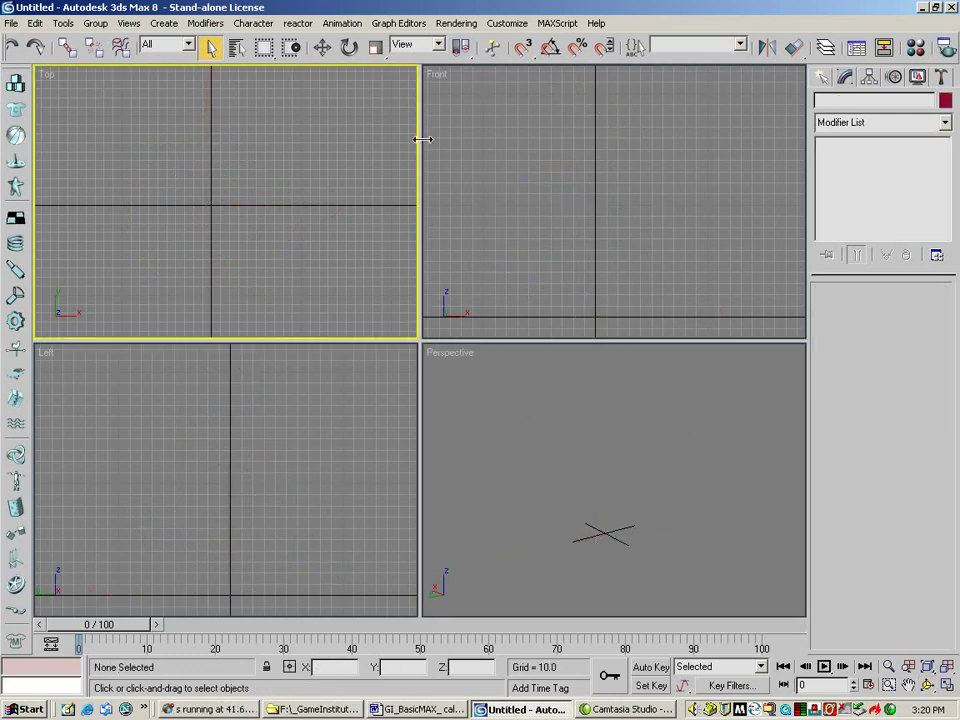
Draw a cylinder in the Left view
click(818, 77)
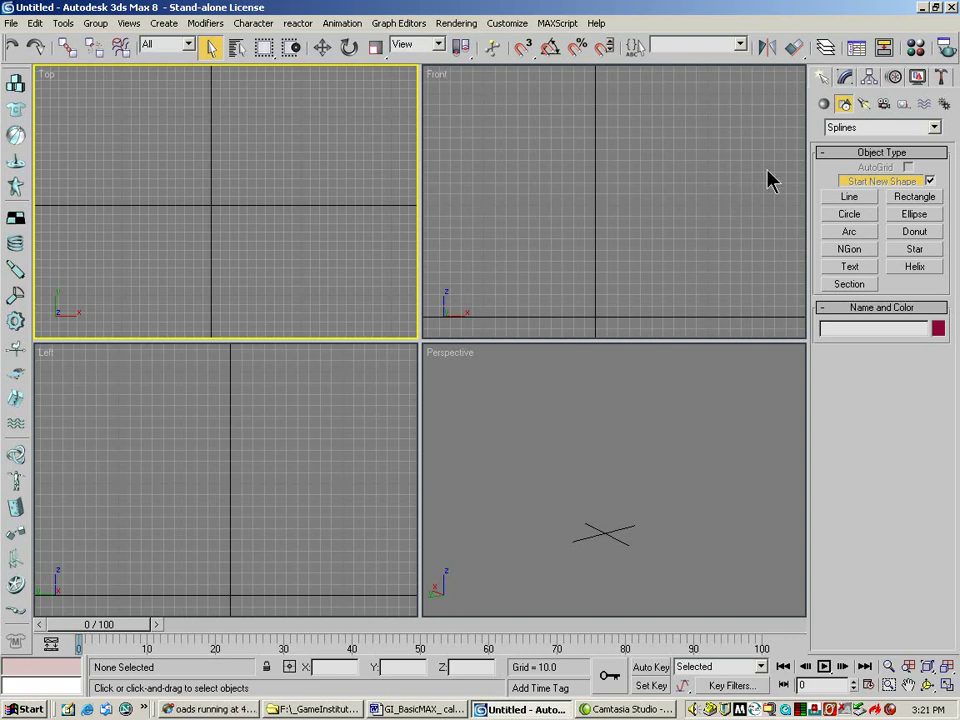
click(824, 104)
click(849, 218)
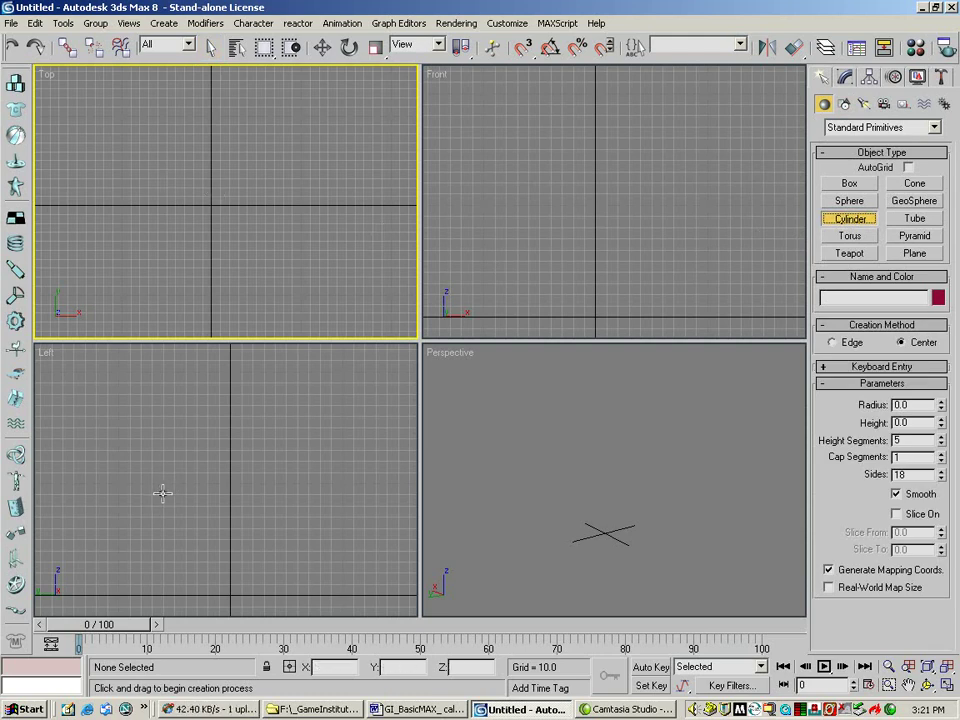
drag(201, 484, 214, 521)
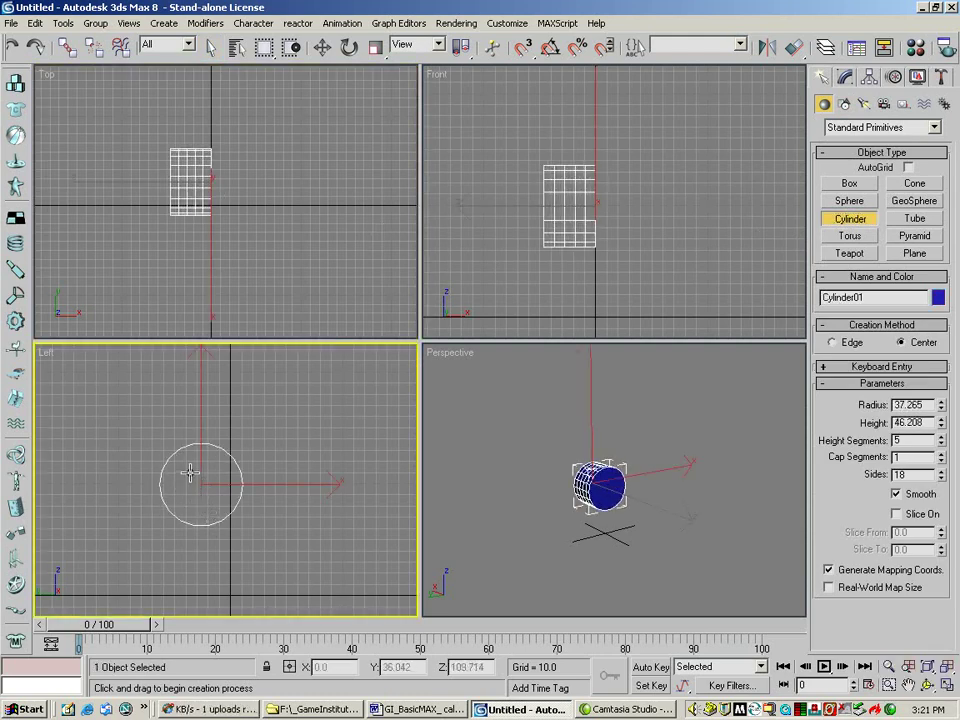
Set the cylinder to 2 height segments and 14 sides
click(941, 445)
click(941, 445)
click(941, 445)
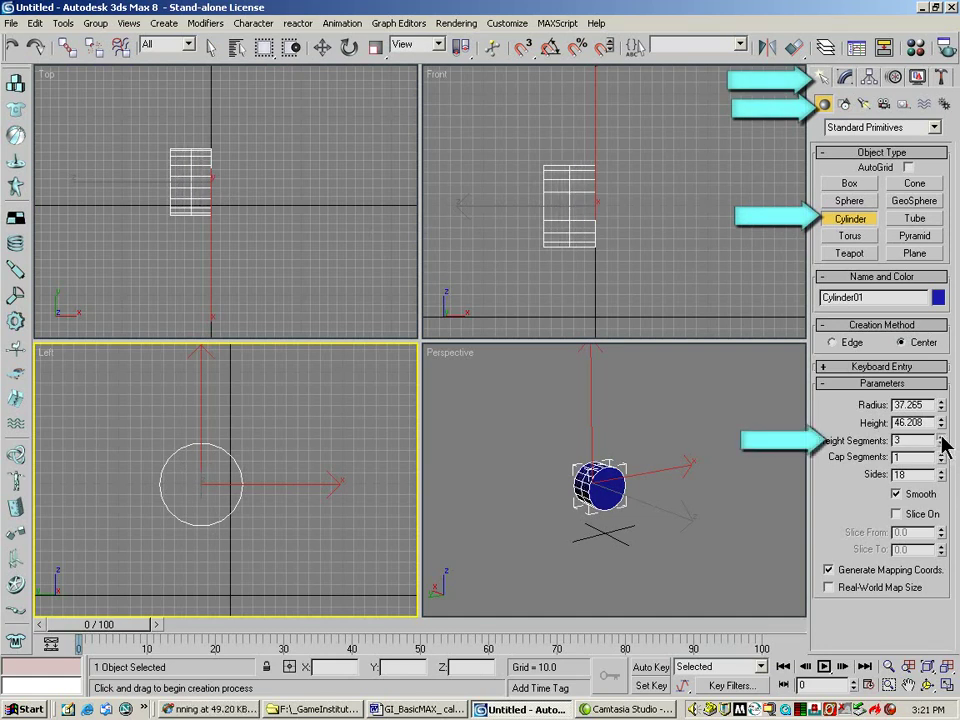
click(941, 445)
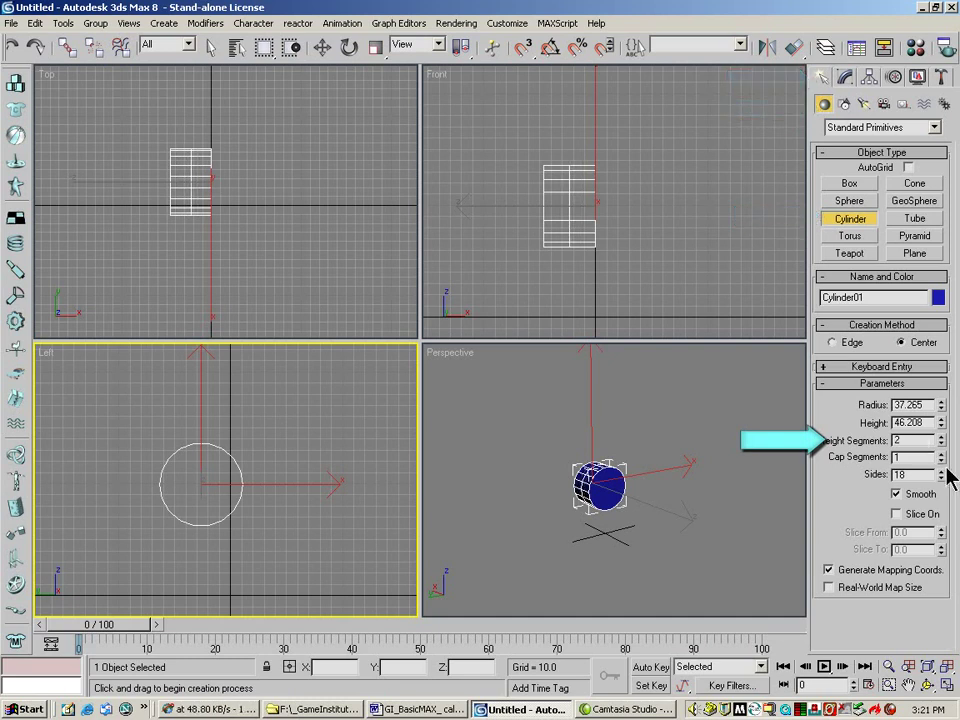
click(941, 478)
click(941, 478)
click(941, 478)
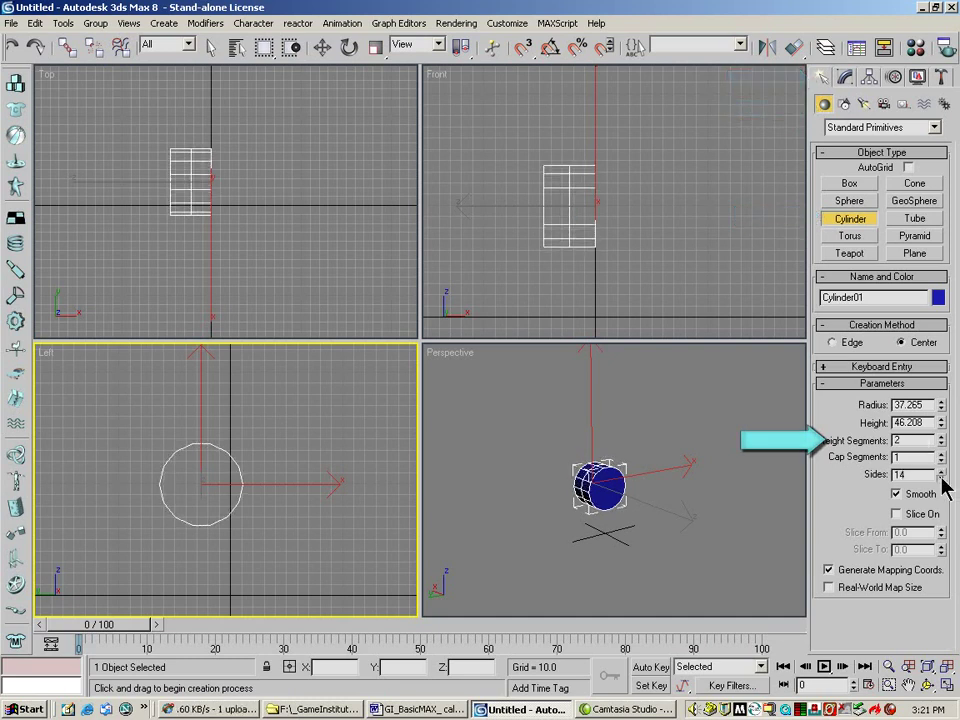
click(941, 478)
click(941, 478)
click(941, 478)
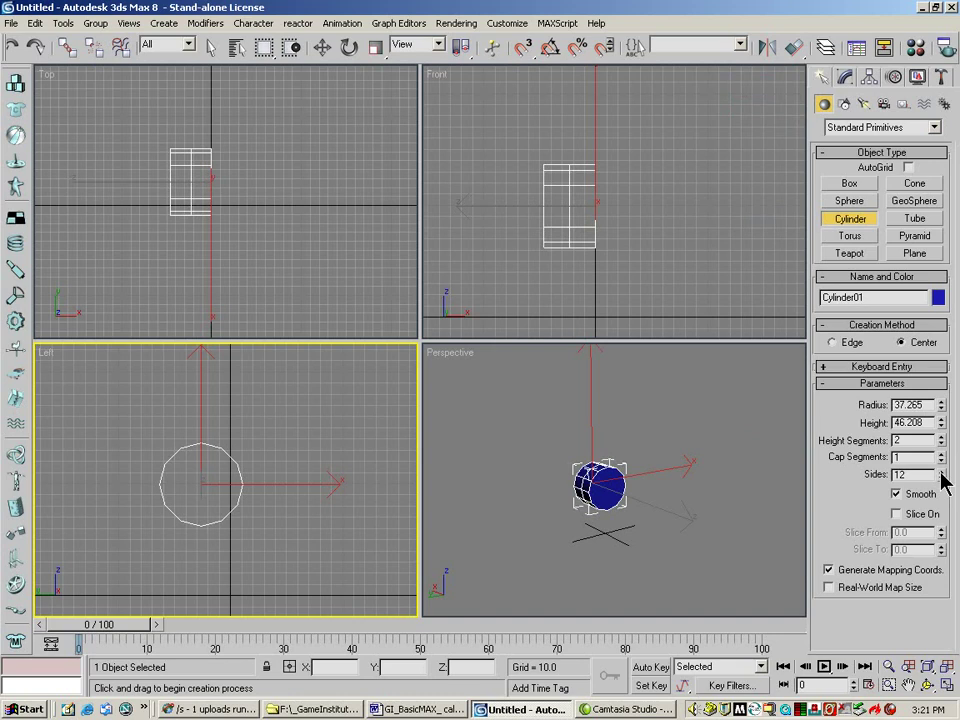
click(941, 471)
click(941, 471)
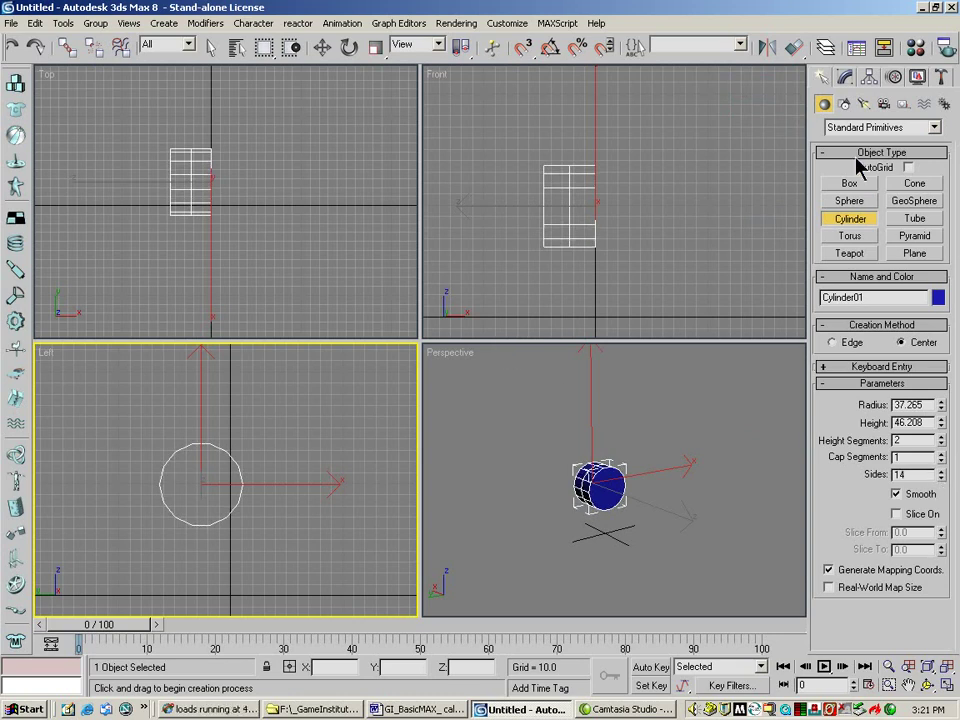
click(844, 77)
Convert the cylinder to Editable Poly and drag one end's vertices out into a long capsule
right_click(840, 143)
click(876, 249)
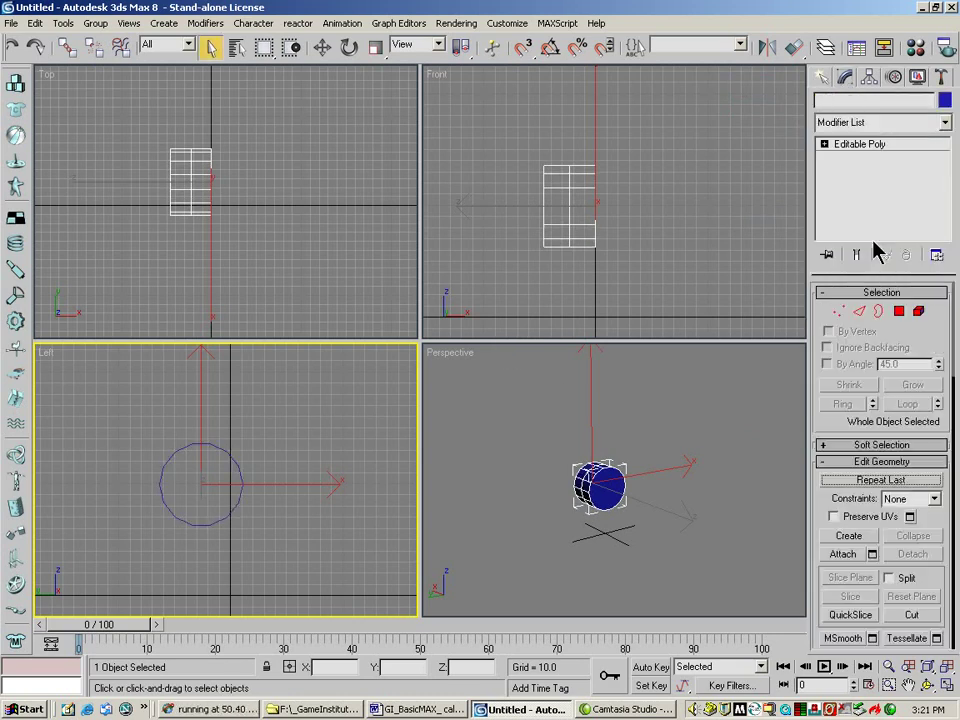
click(838, 311)
drag(277, 428, 199, 574)
click(322, 47)
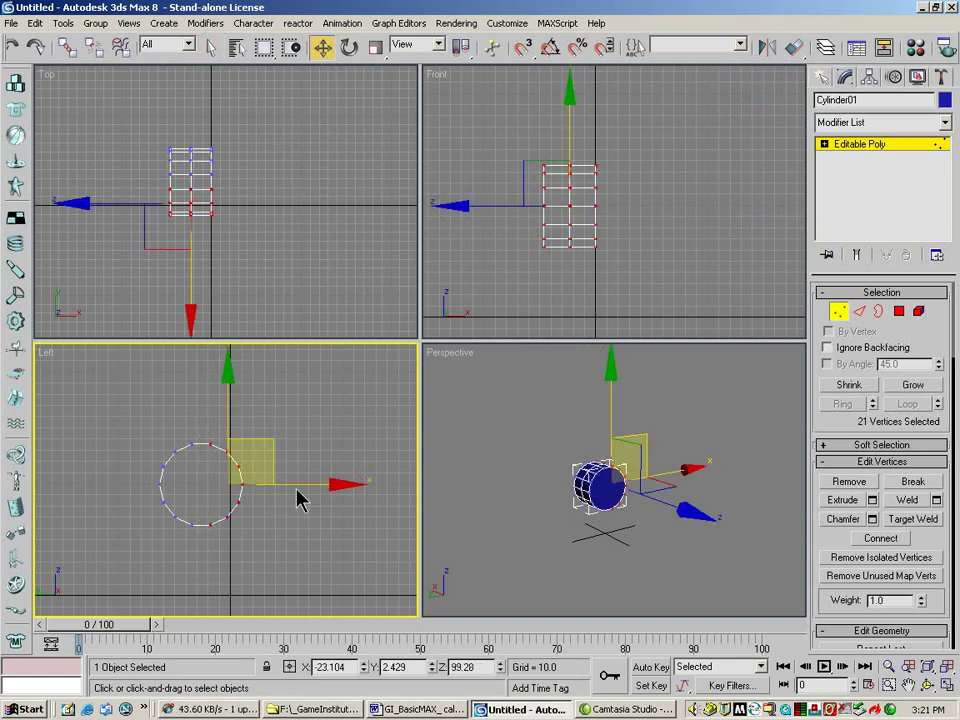
drag(297, 491, 518, 496)
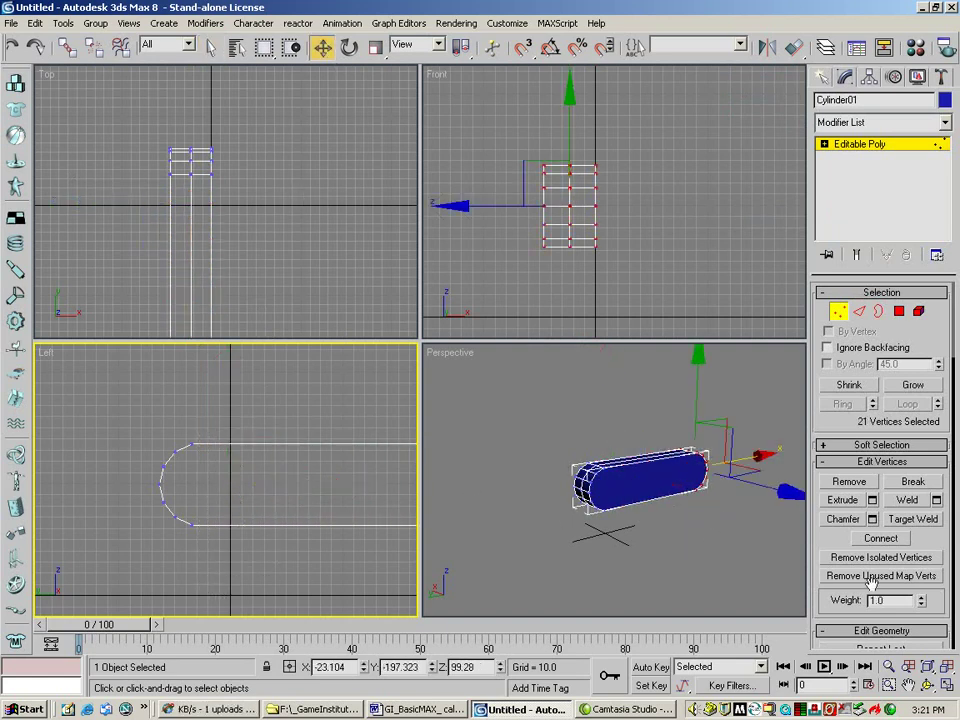
click(948, 668)
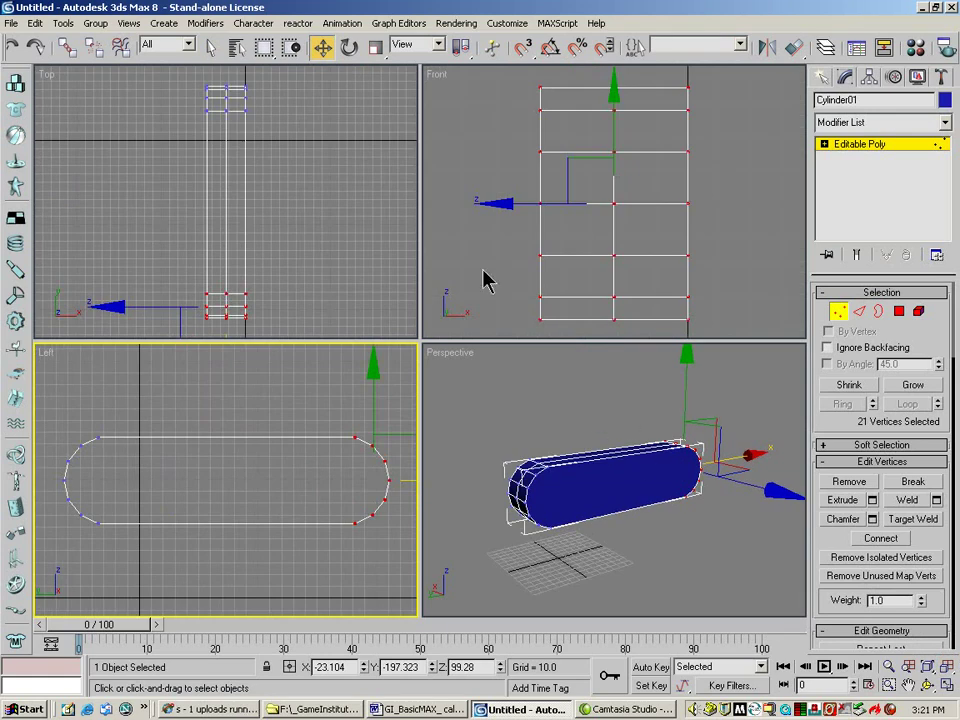
Scale that end up to 110 and pull its top-corner vertices up and left
click(375, 47)
drag(371, 495, 364, 439)
click(325, 47)
ctrl+click(396, 418)
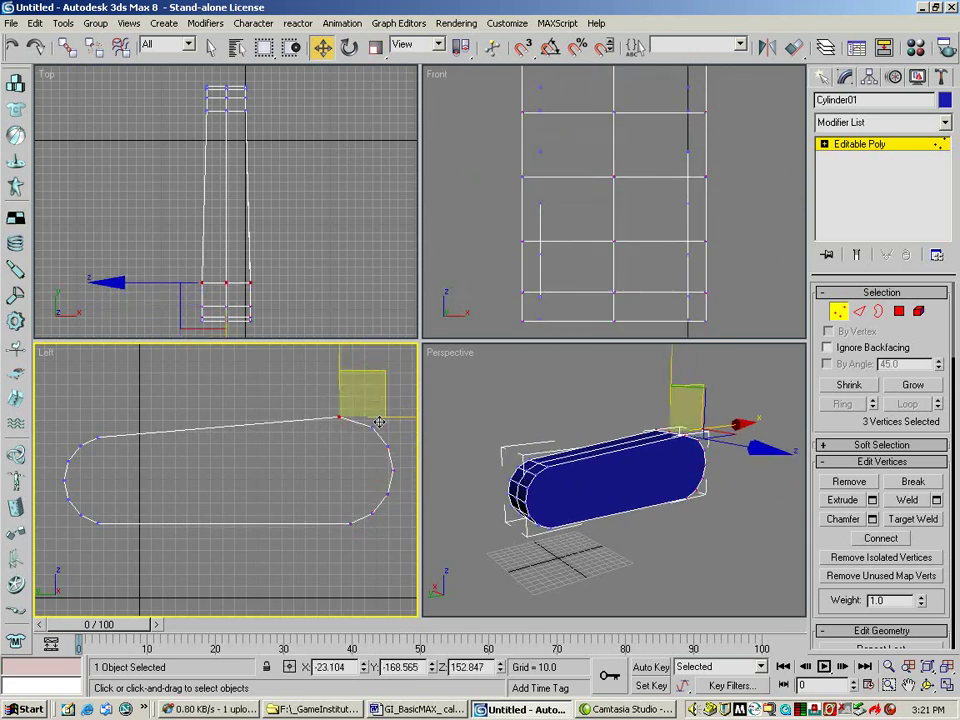
ctrl+click(372, 430)
drag(407, 428, 386, 425)
drag(325, 418, 290, 398)
Try shrinking the left end to 90%, then undo that and several earlier edits
click(295, 398)
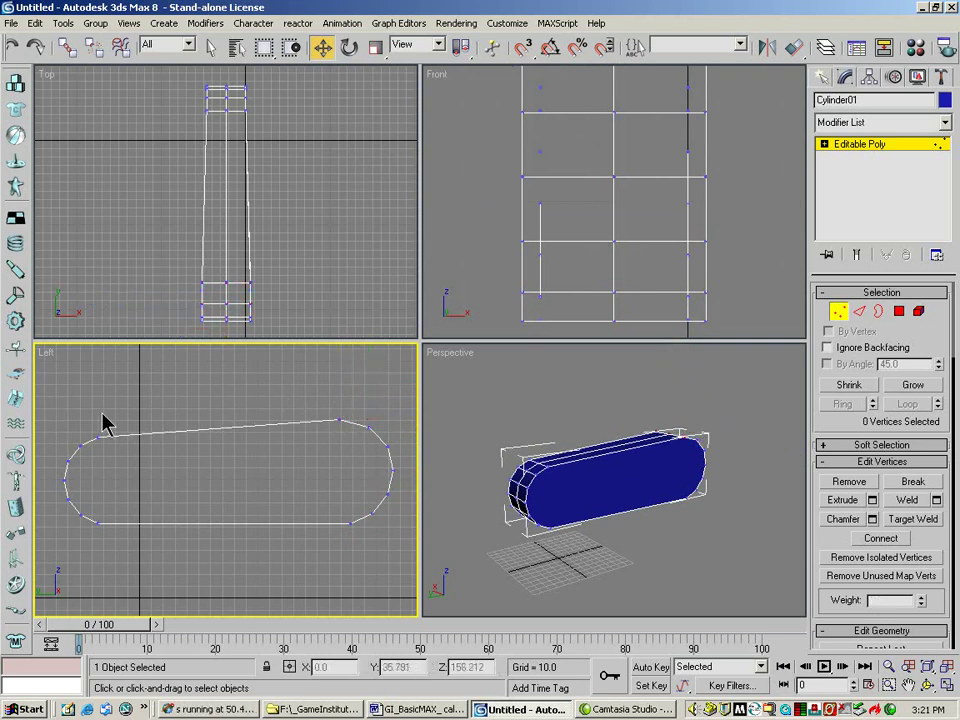
drag(64, 600, 125, 425)
click(376, 47)
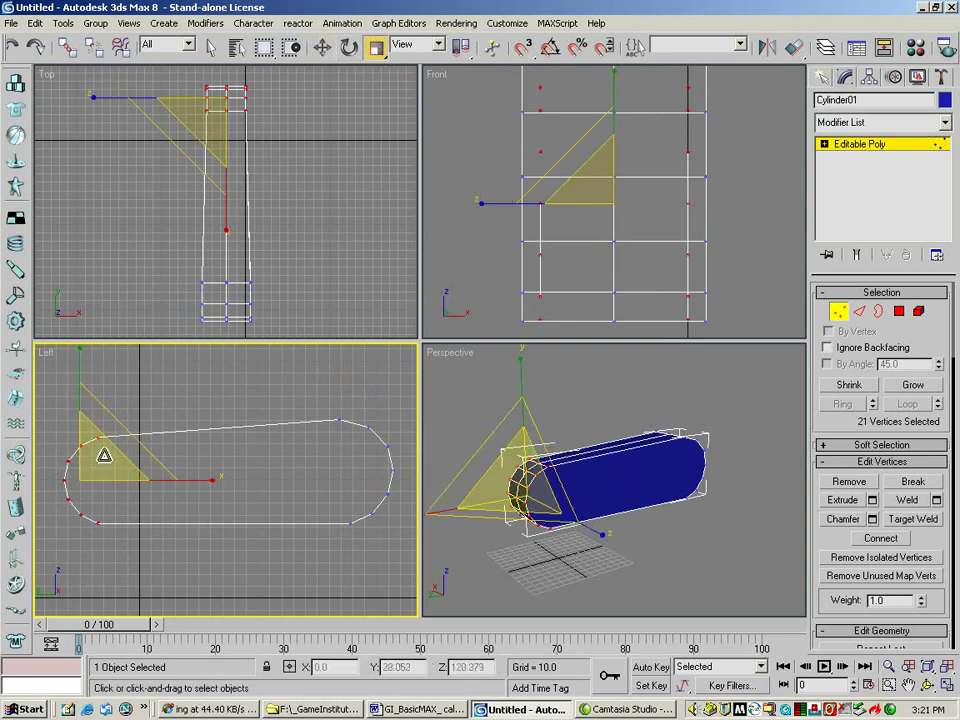
drag(99, 459, 95, 458)
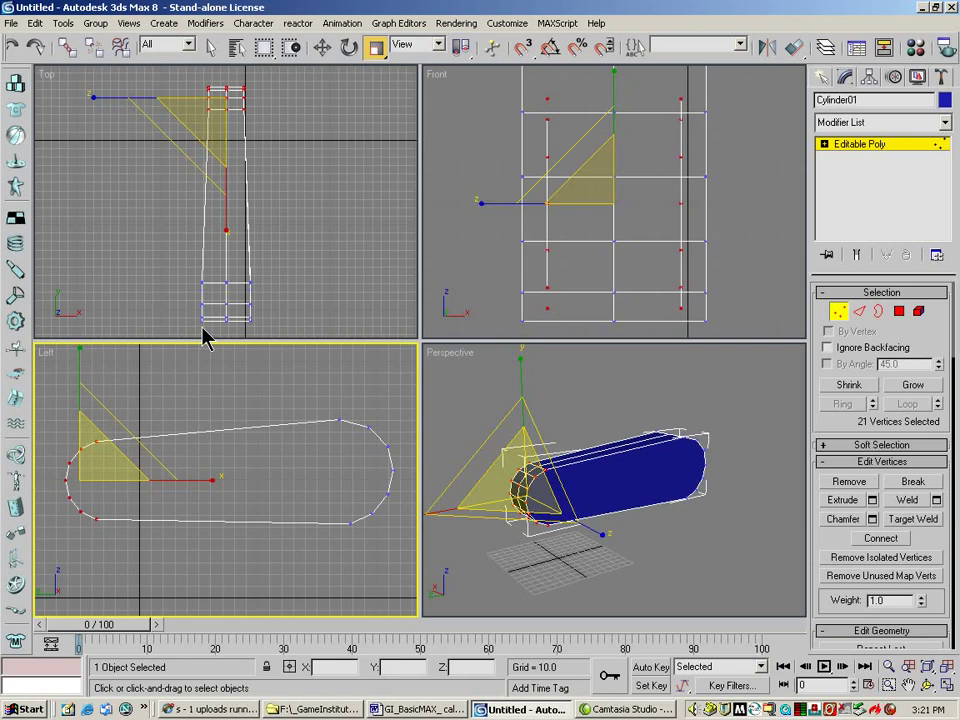
click(13, 47)
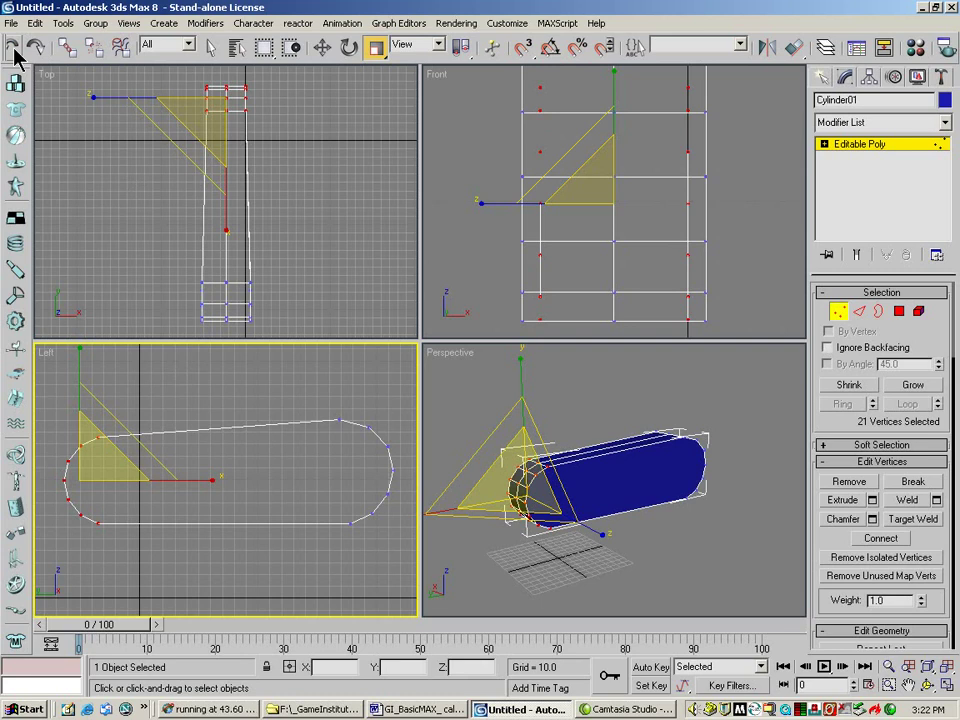
click(13, 47)
click(13, 47)
click(13, 47)
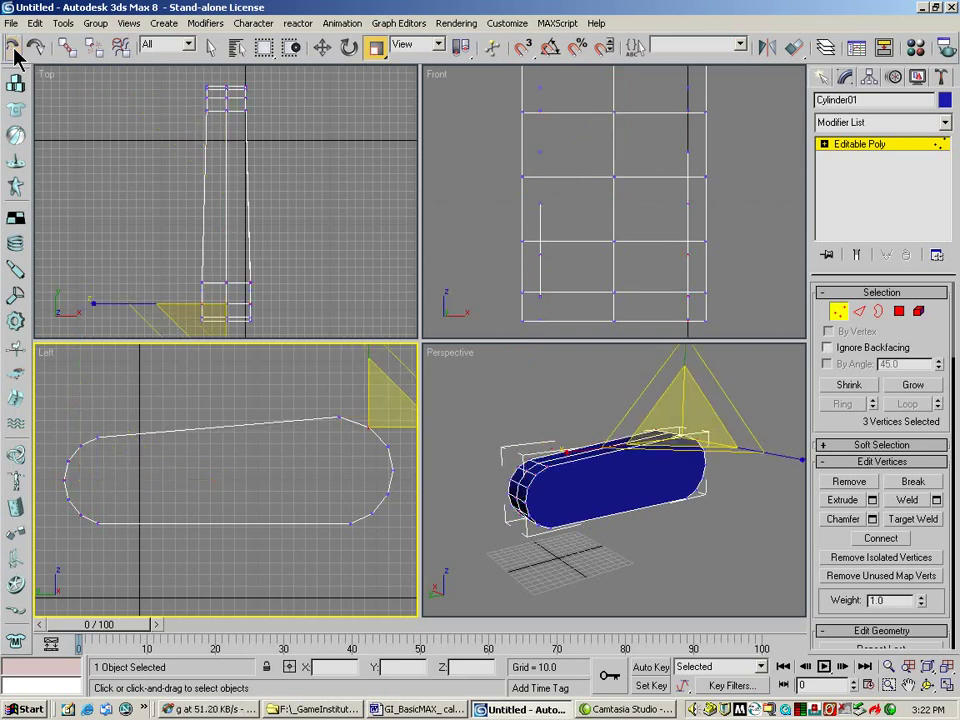
click(13, 47)
click(13, 47)
click(13, 47)
click(13, 47)
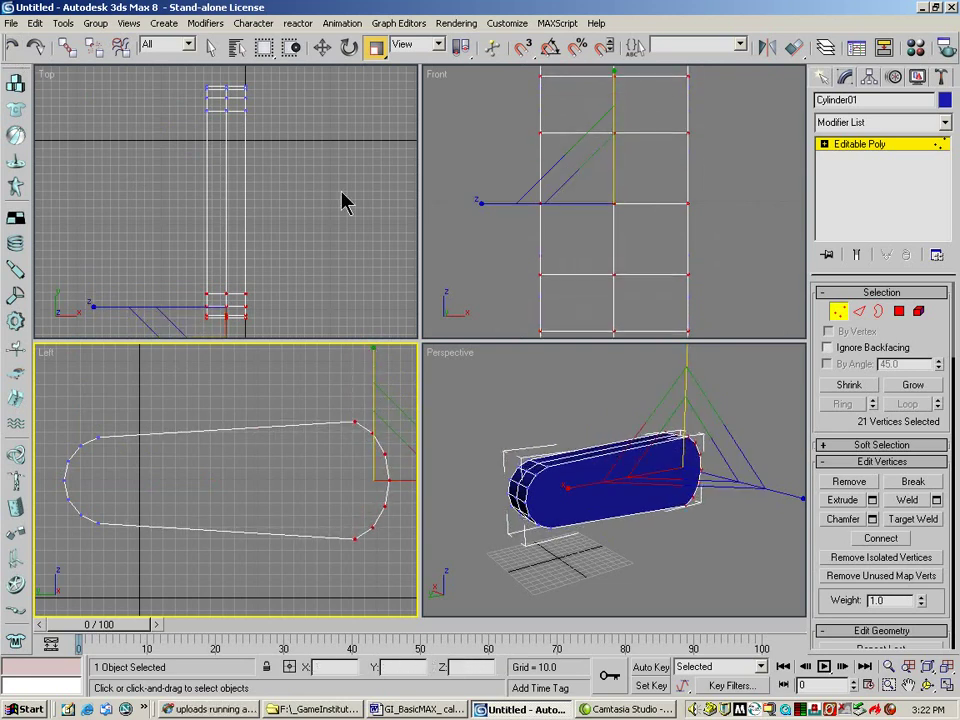
Raise the right-end vertices and shift the top-right vertices left
click(322, 47)
drag(373, 383, 372, 368)
click(355, 404)
drag(373, 429, 407, 418)
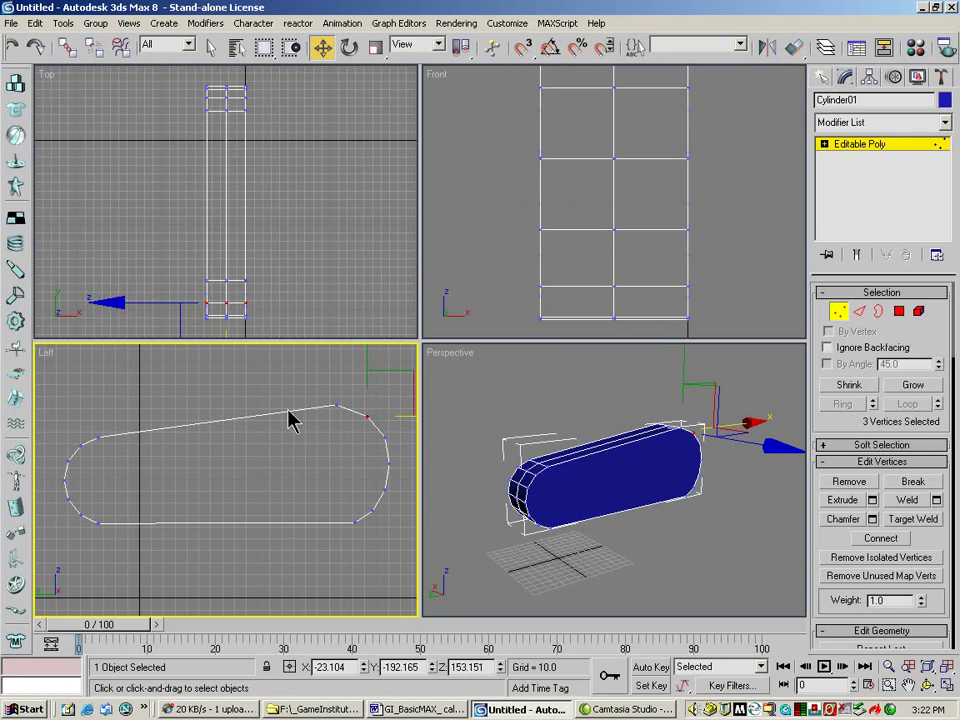
Lower the left-end vertices slightly, deselect, and frame the object in all views
drag(60, 568, 112, 396)
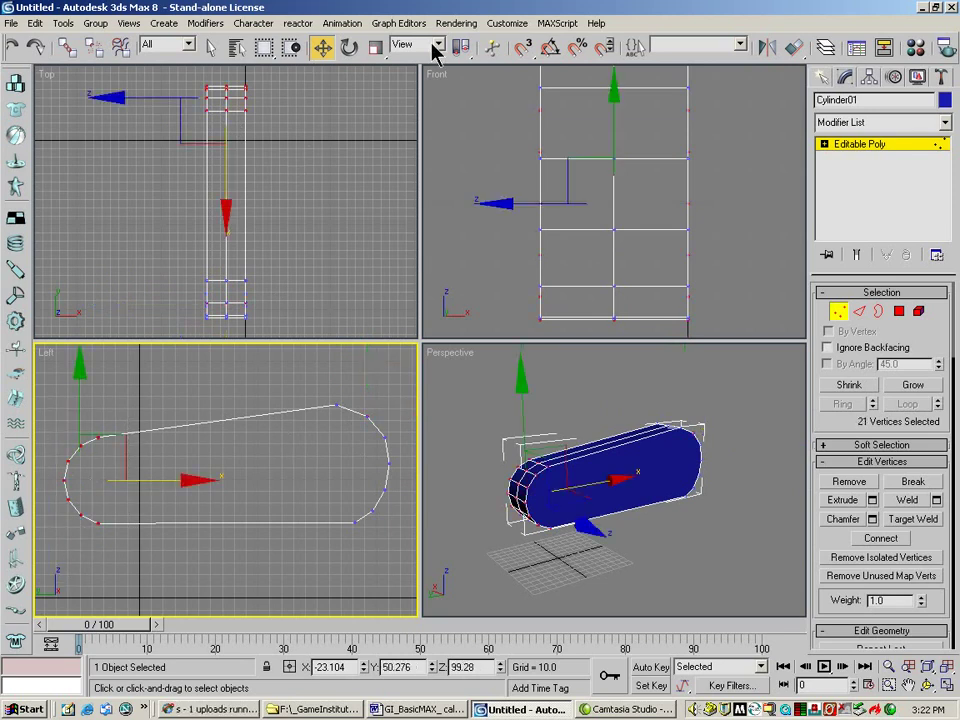
click(376, 47)
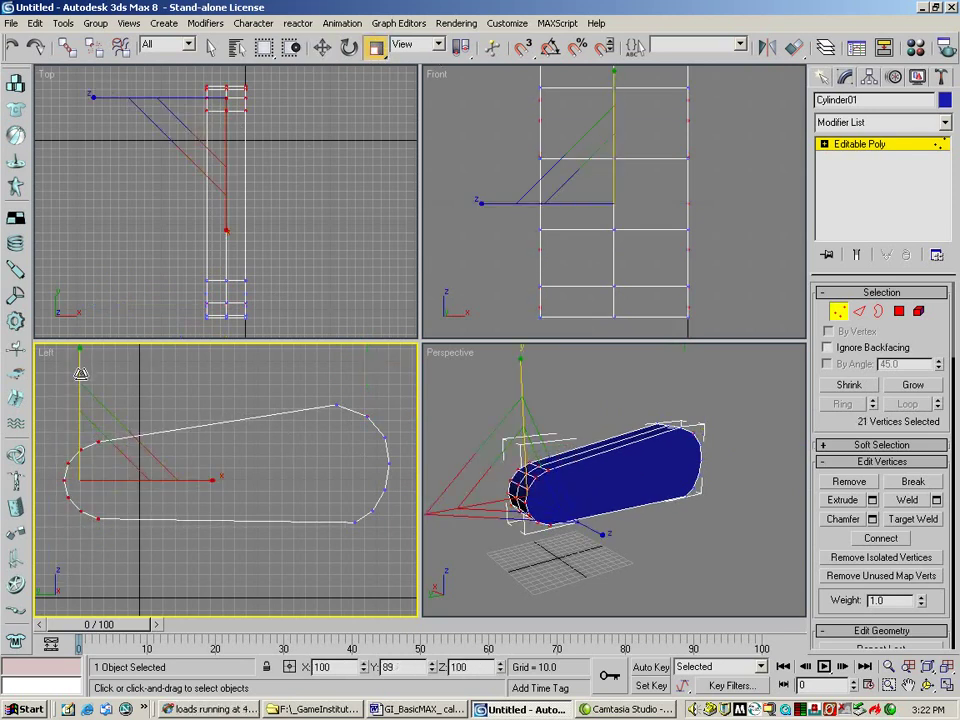
click(320, 48)
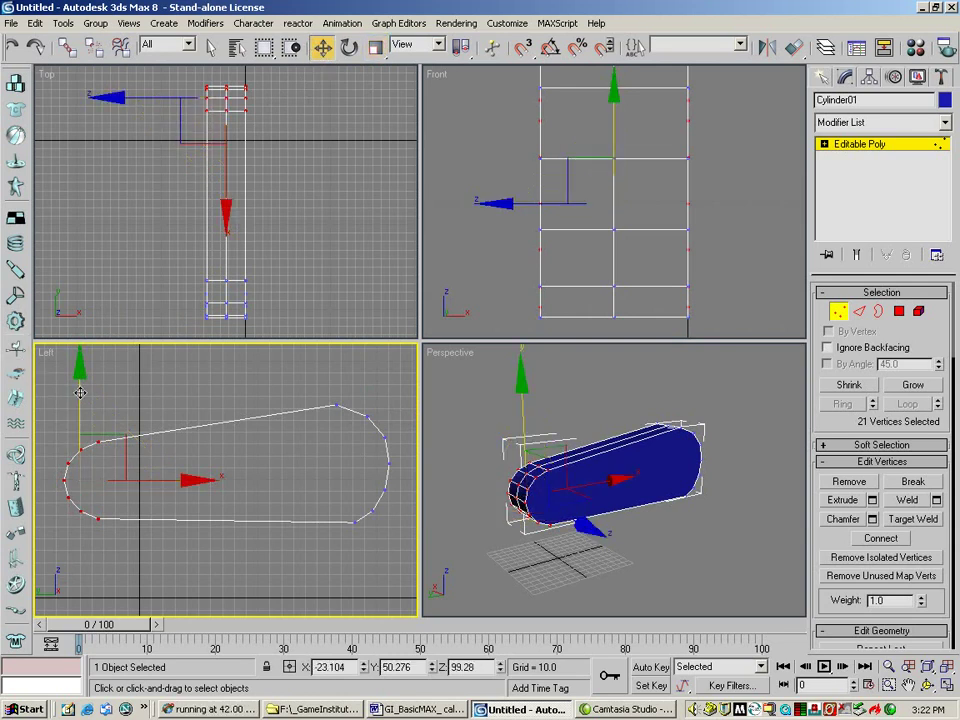
drag(80, 393, 80, 401)
click(322, 403)
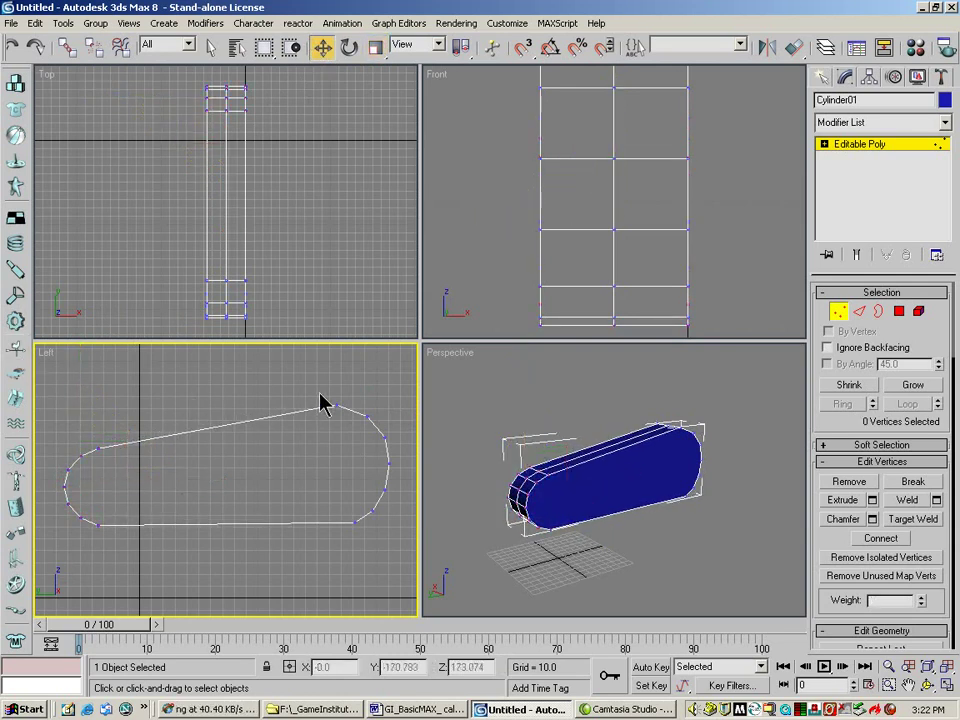
click(927, 666)
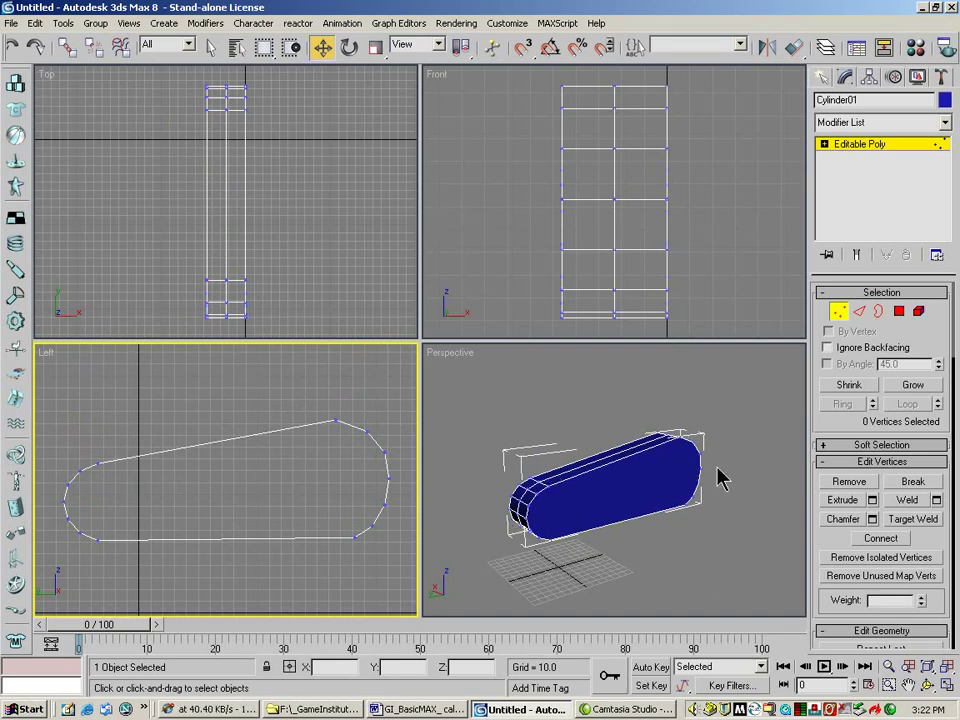
Select an edge on top of the body and expand it with Loop, orbiting to check it
click(863, 312)
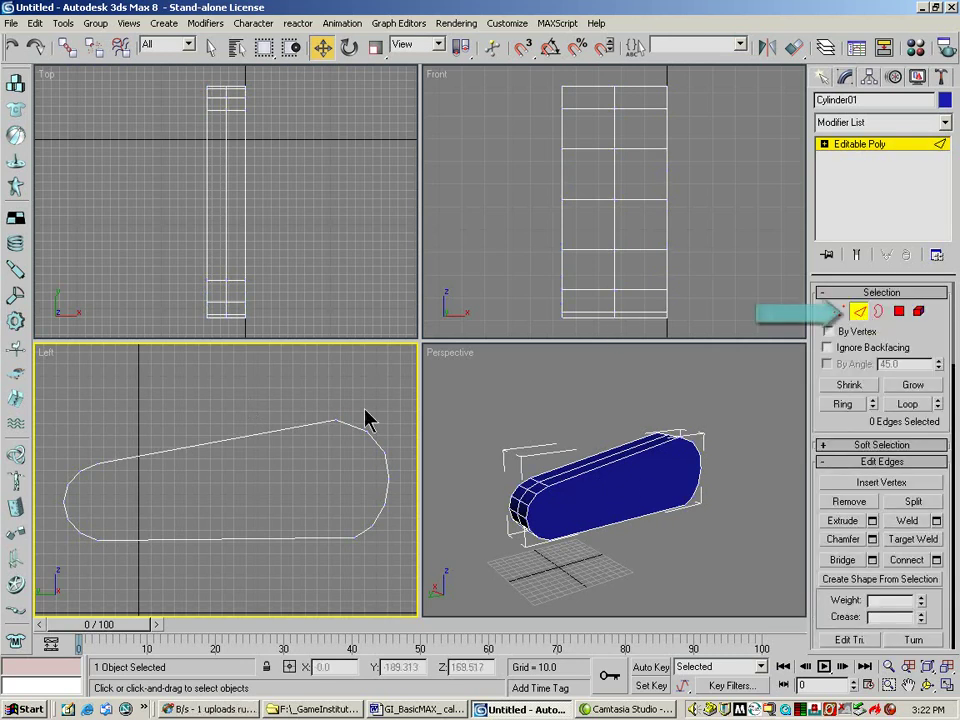
click(227, 241)
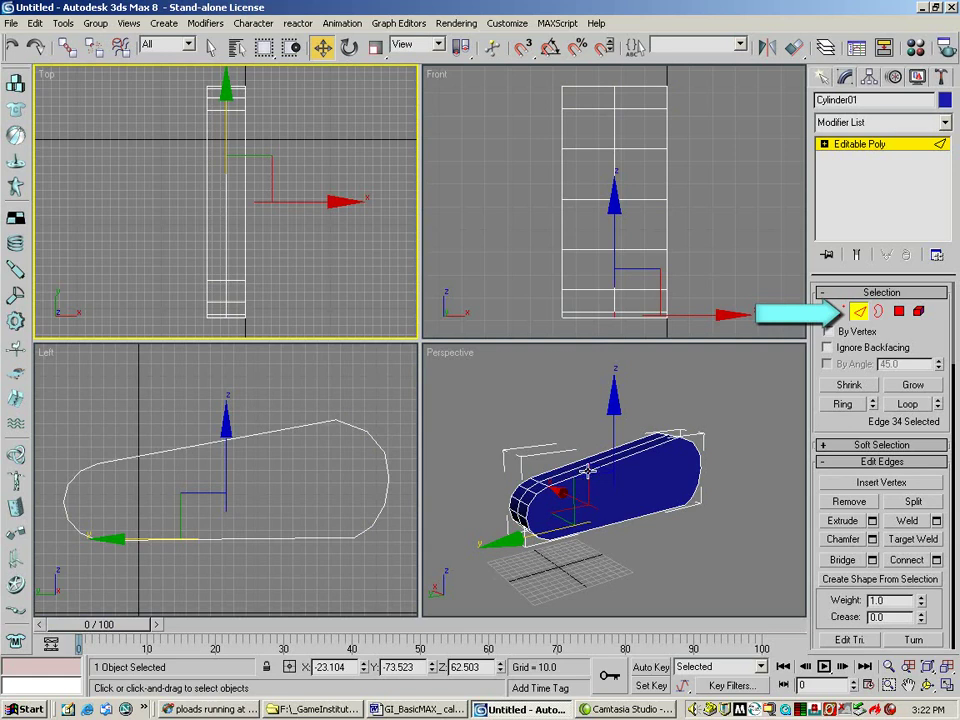
click(633, 452)
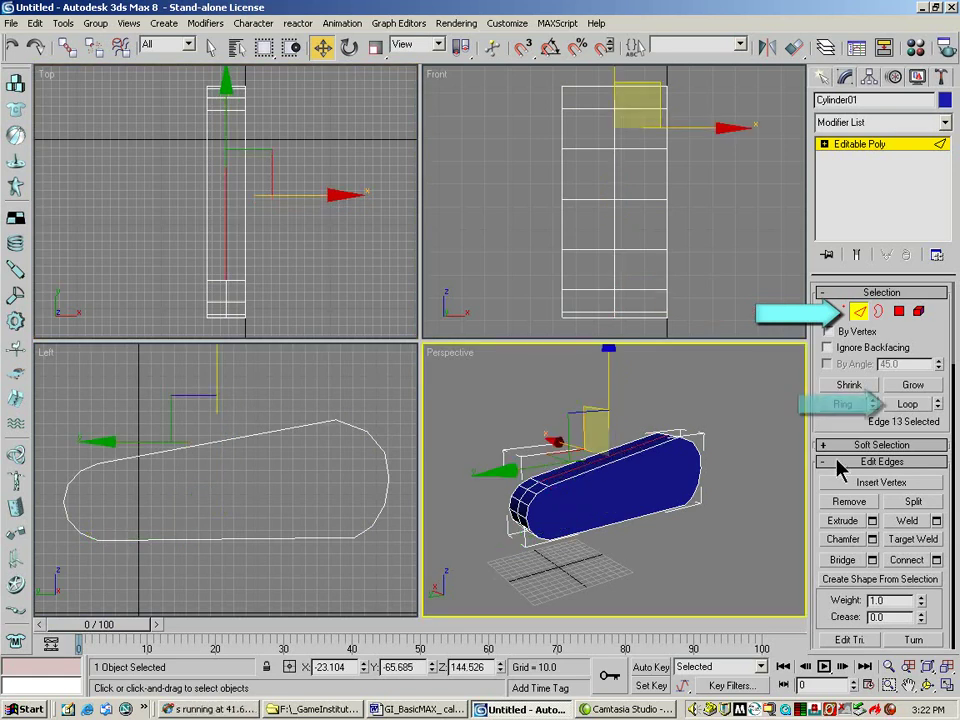
click(906, 404)
click(927, 686)
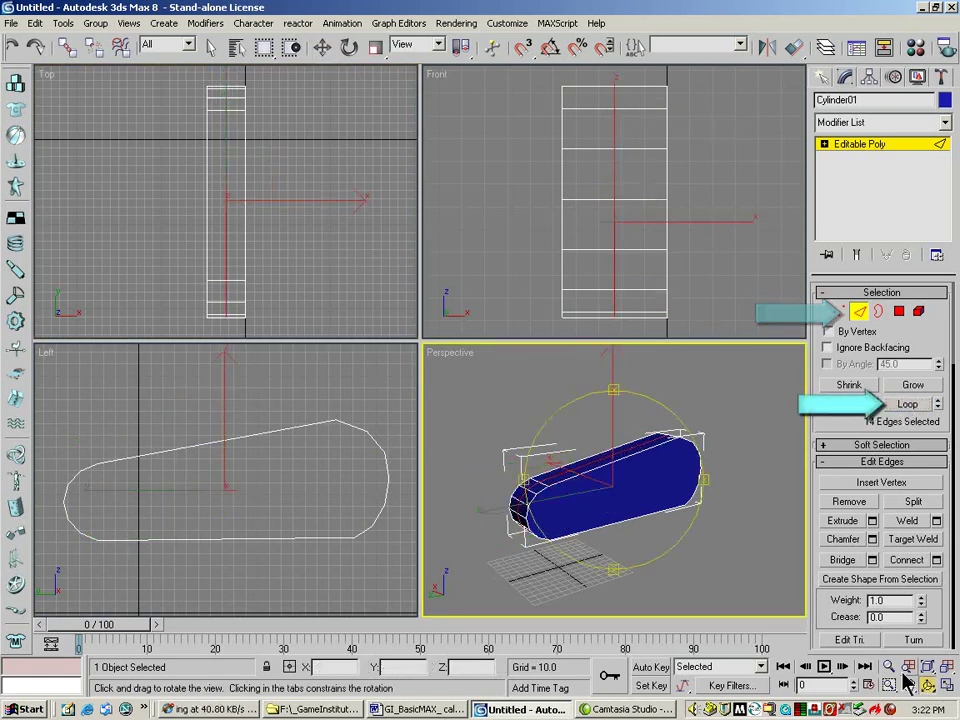
drag(449, 391, 602, 508)
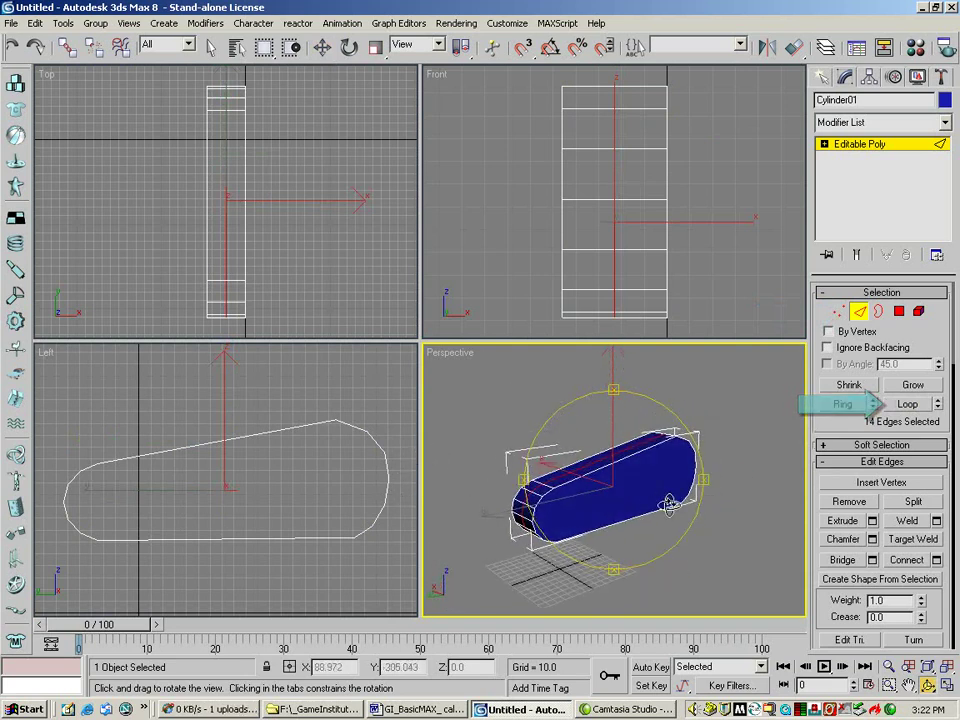
scroll(838, 470, down, 3)
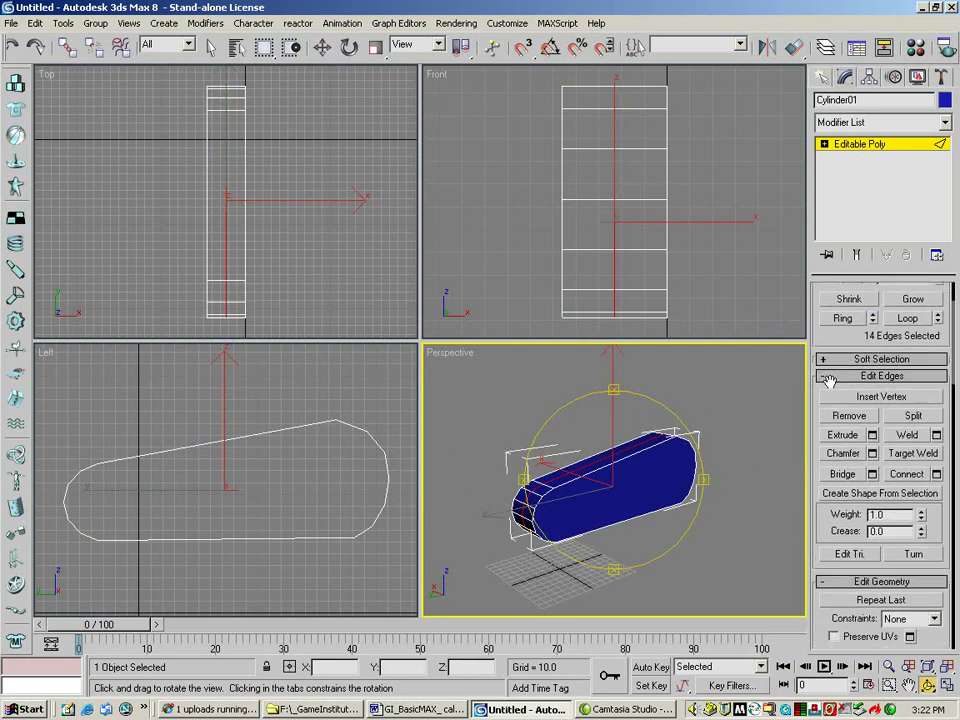
Create a smooth shape named 'tread path' from the selected edge loop
click(862, 494)
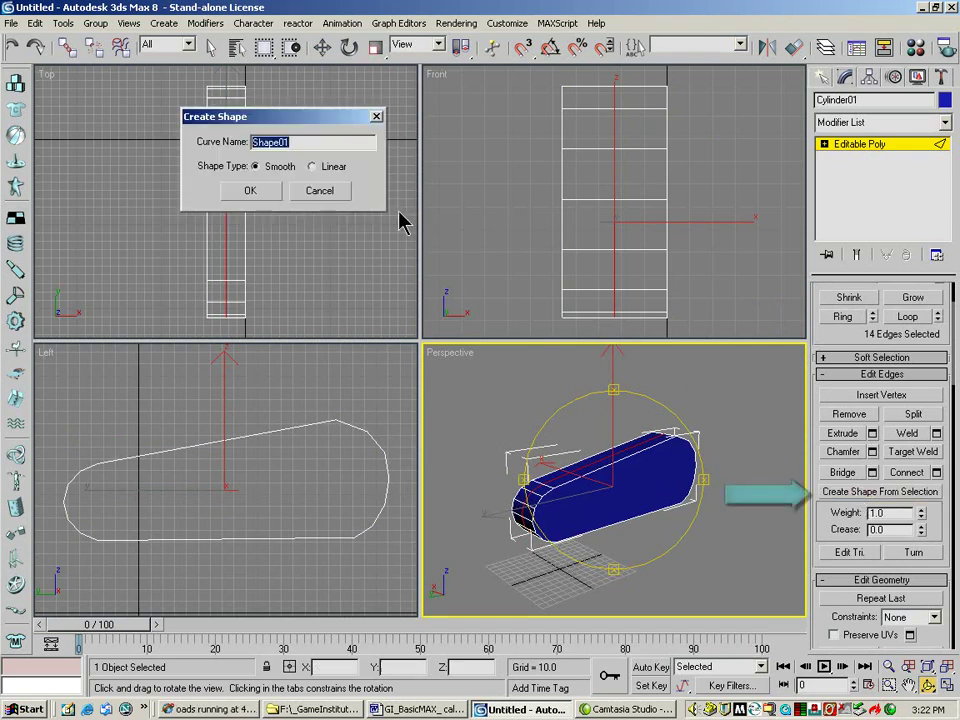
text(t)
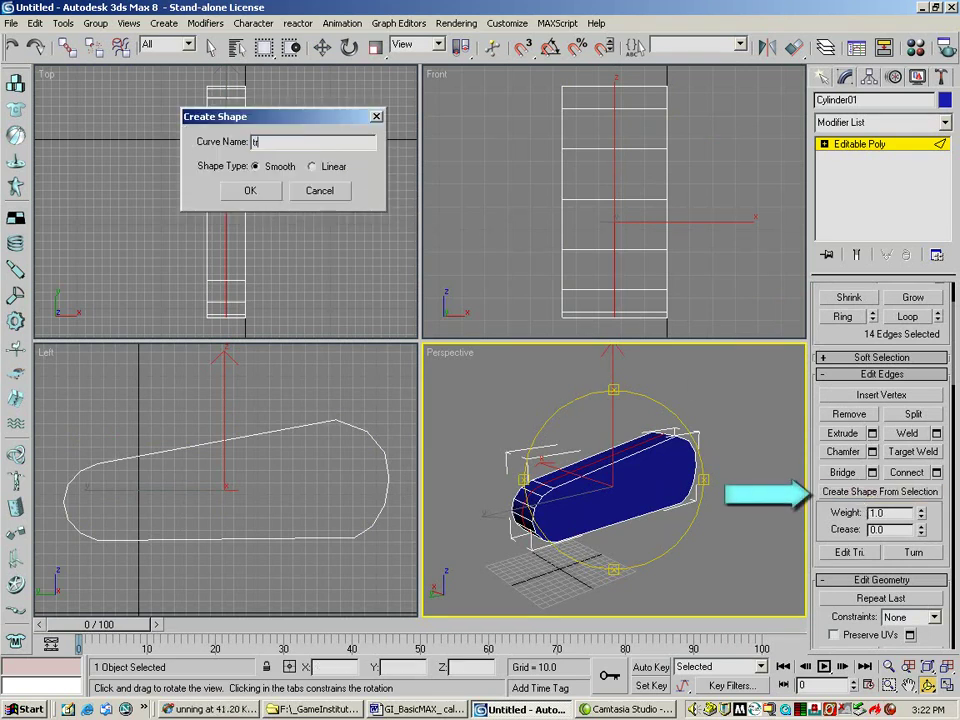
text(read path)
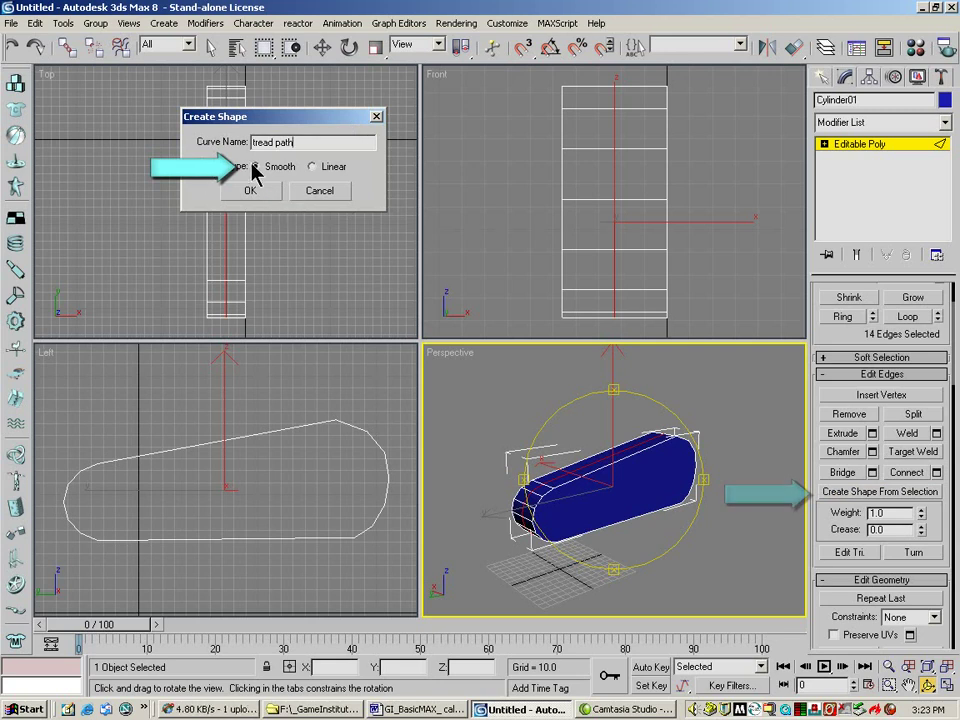
click(250, 190)
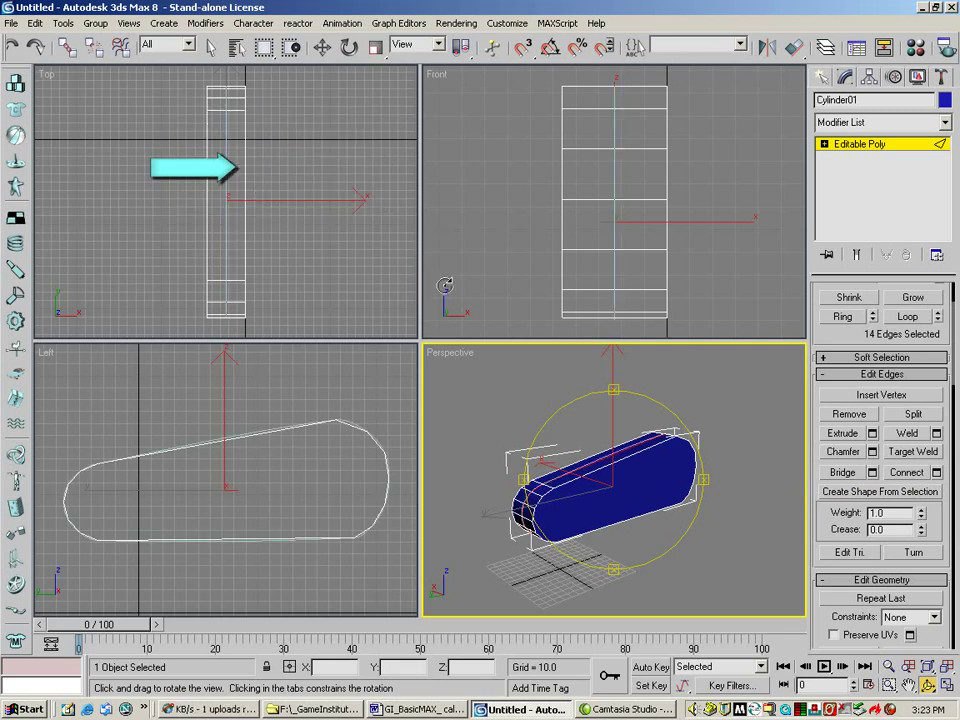
Check the new spline by moving an edge and undoing, then select tread path at object level
click(322, 47)
click(467, 414)
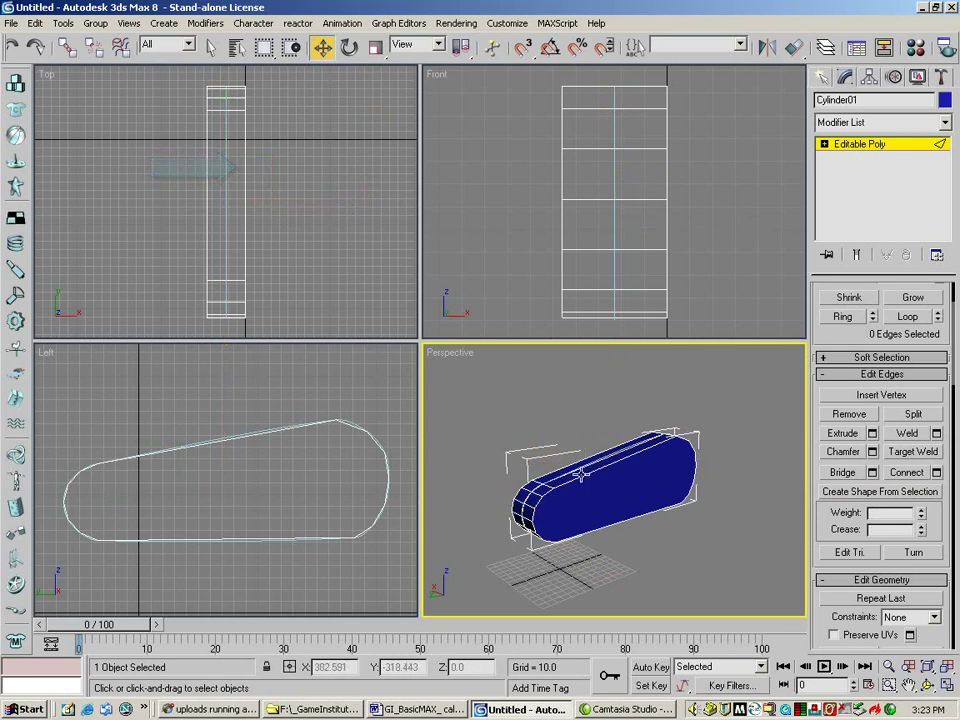
click(580, 473)
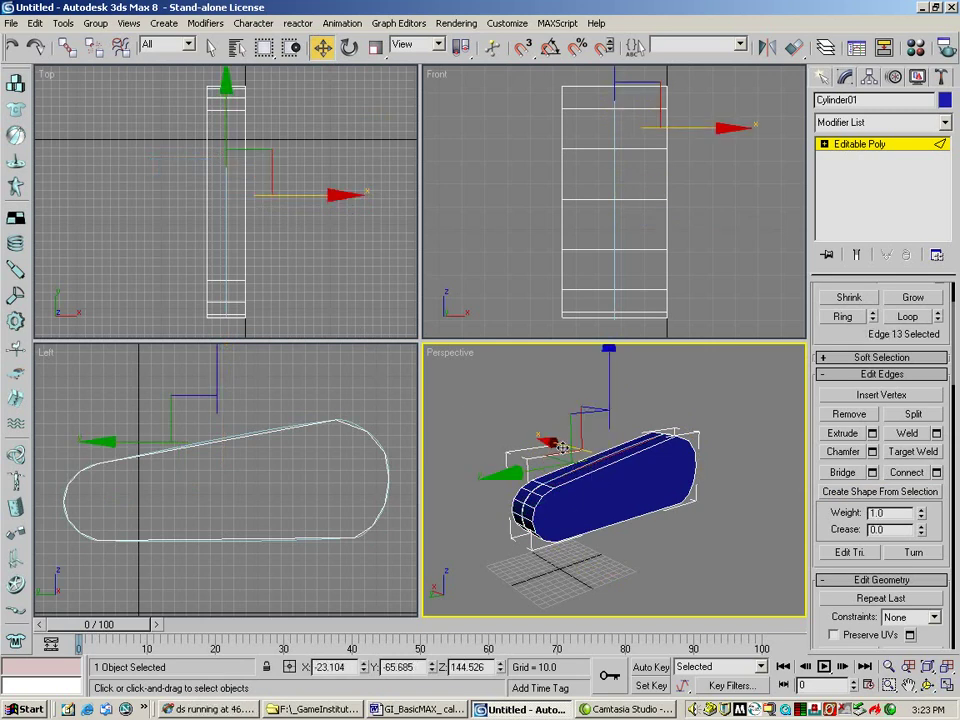
drag(565, 446, 362, 297)
click(12, 46)
click(141, 122)
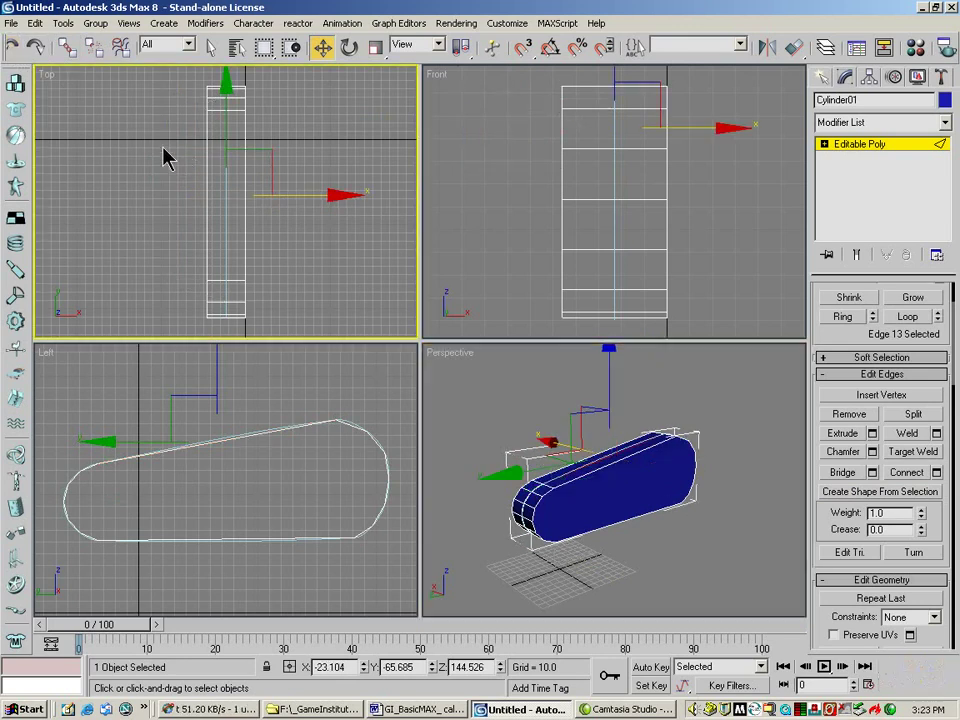
click(880, 145)
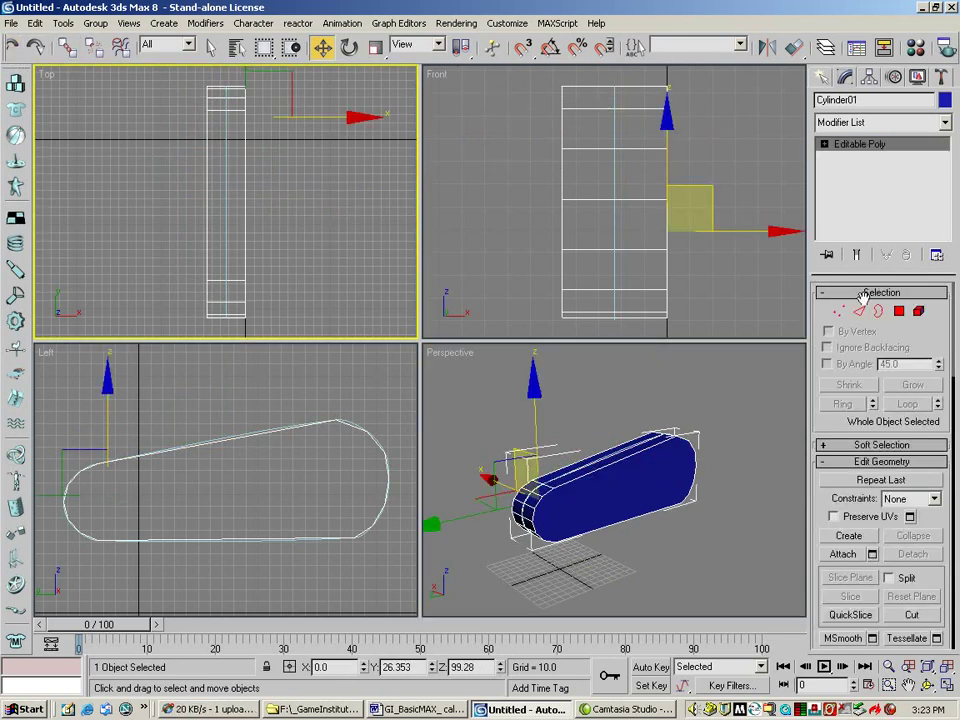
click(612, 166)
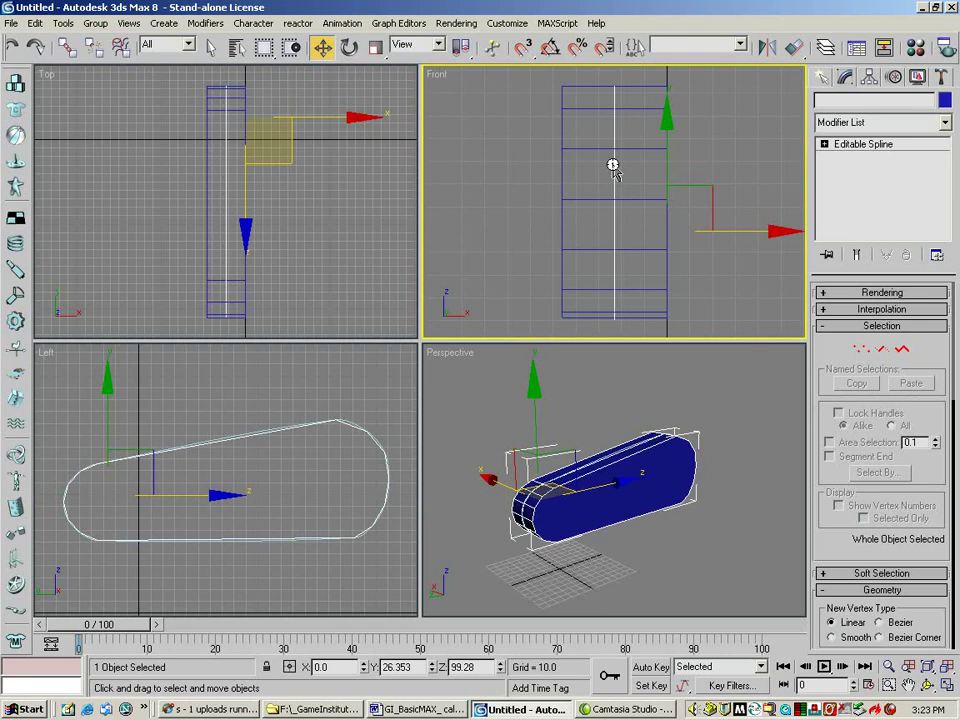
drag(727, 238, 725, 189)
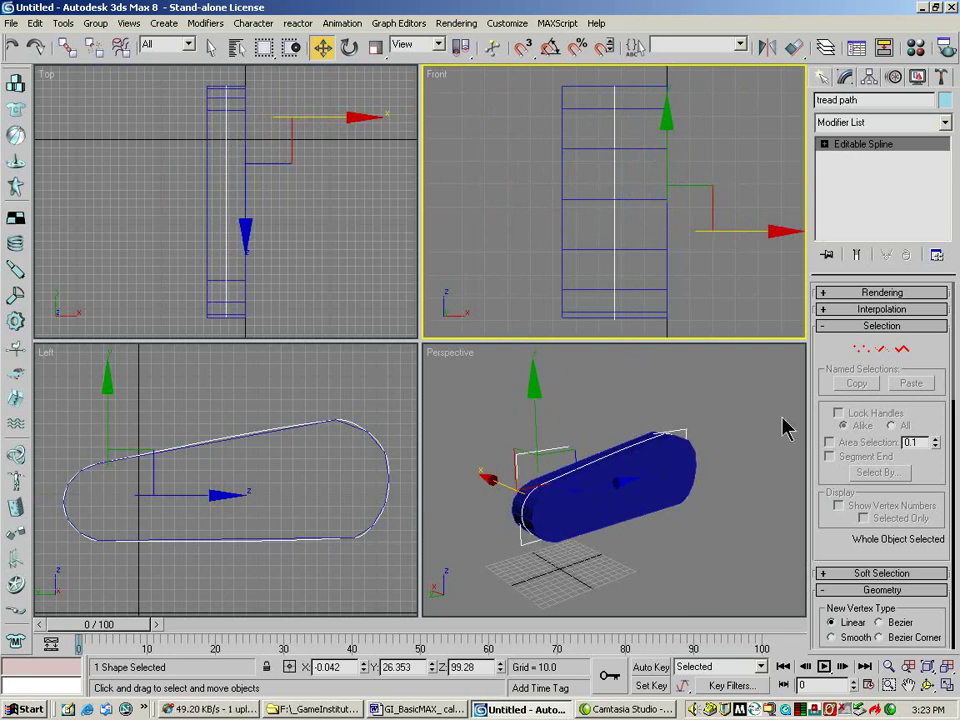
click(823, 79)
Create Box01 in the Top view, about 13.8 × 38.4 × 8.9, with 1×3×1 segments
click(849, 184)
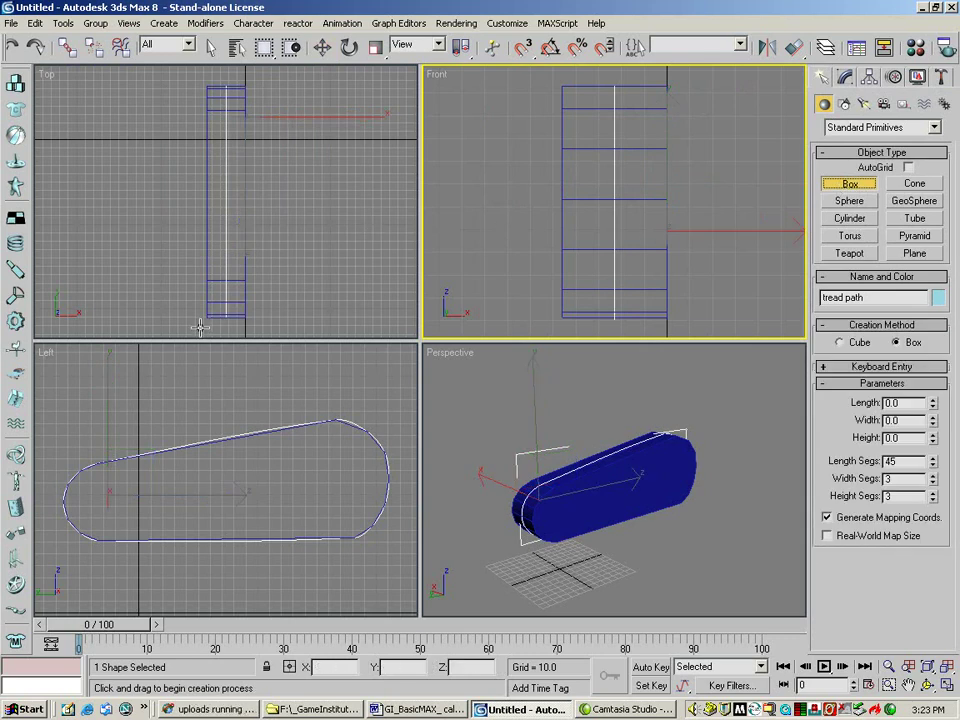
drag(159, 268, 193, 279)
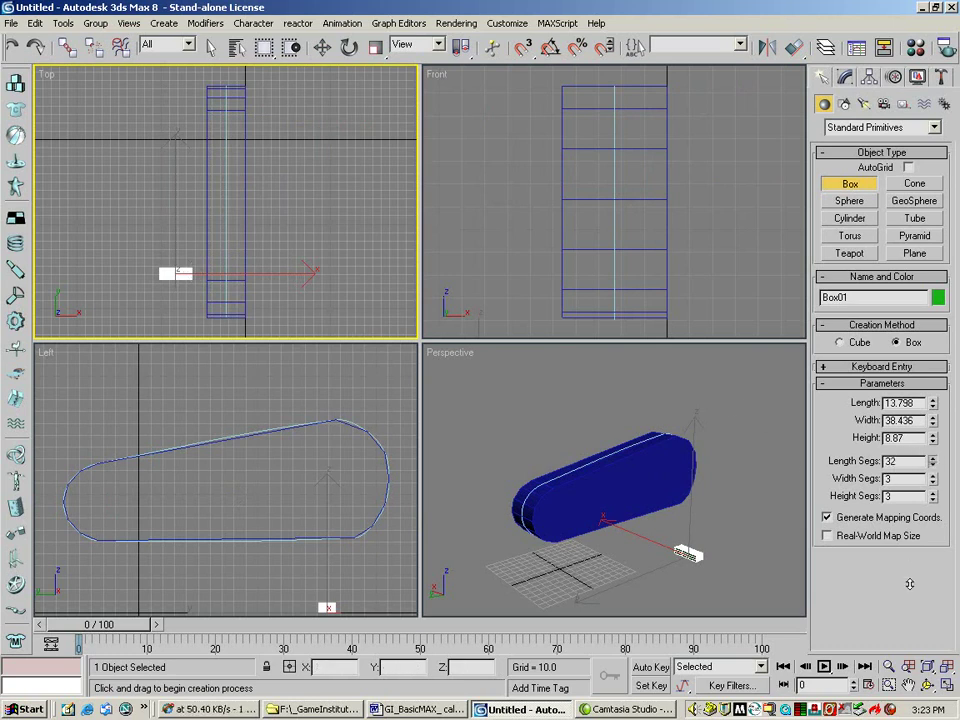
text(2)
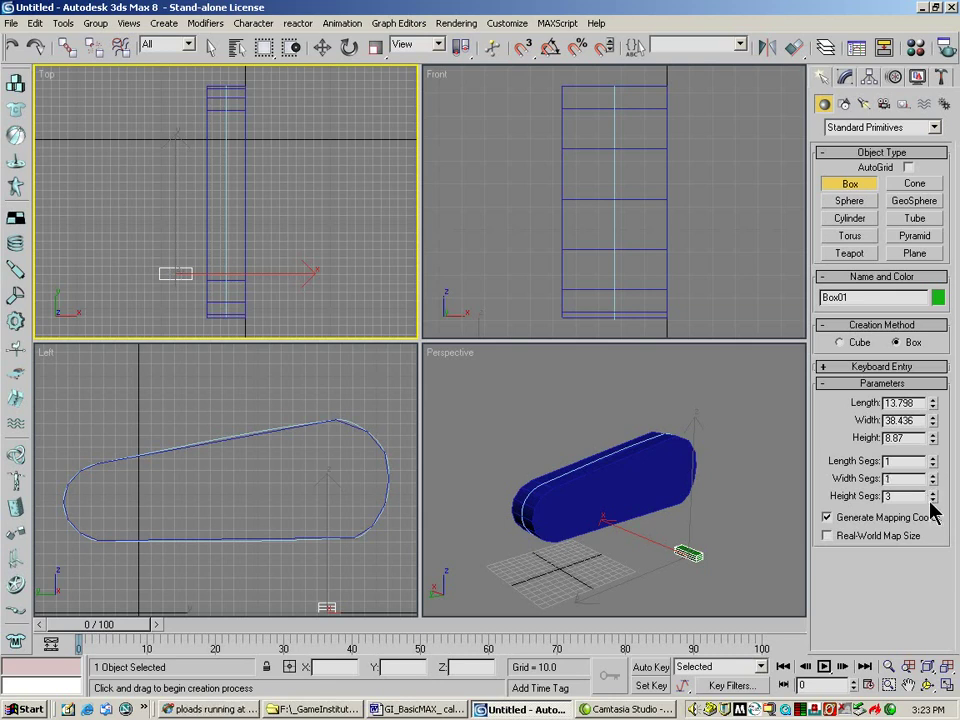
click(932, 499)
click(932, 499)
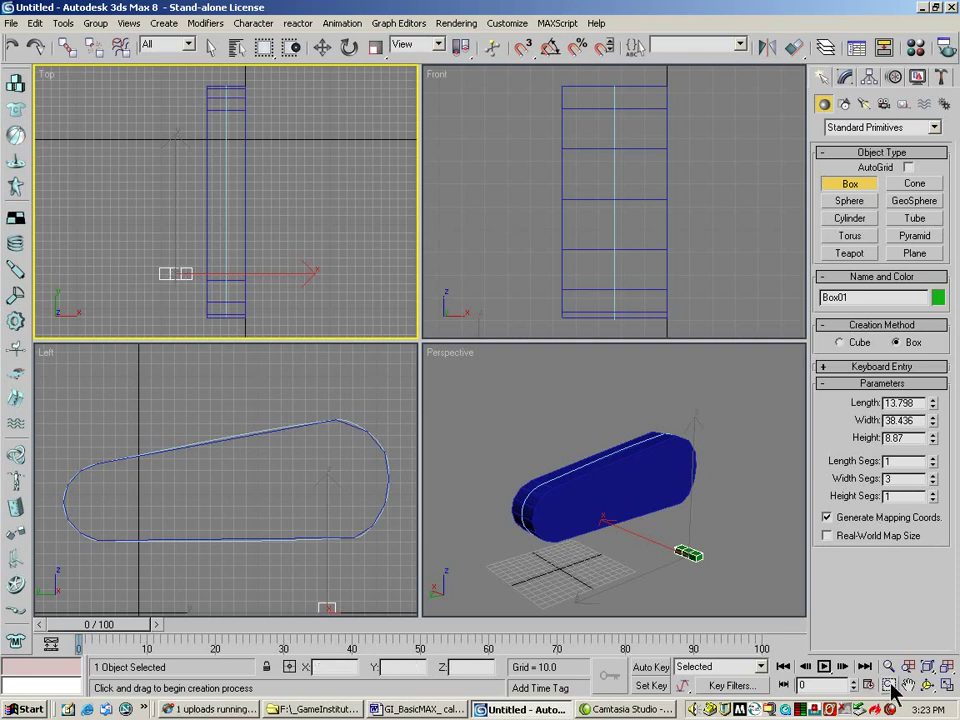
Isolate the green box and convert it to an Editable Poly
key(w)
right_click(175, 271)
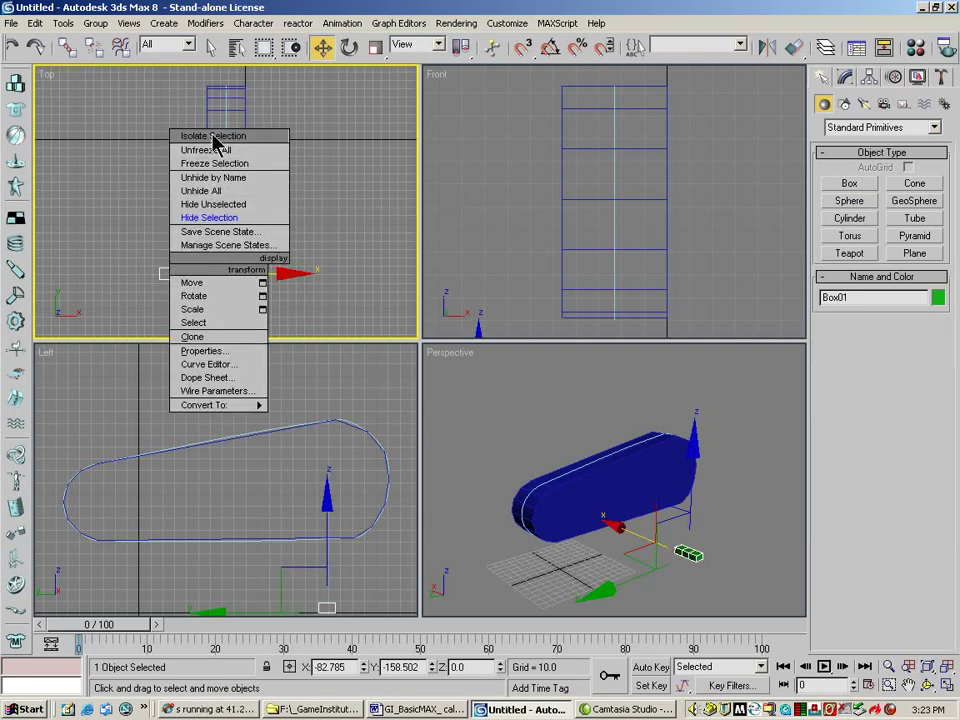
click(212, 76)
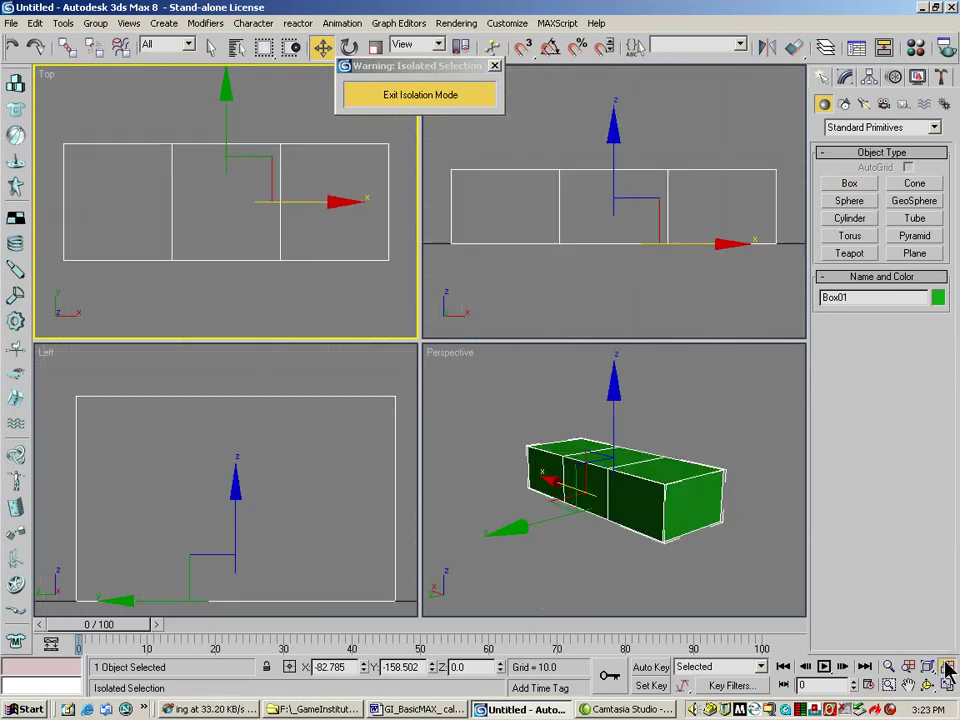
click(926, 685)
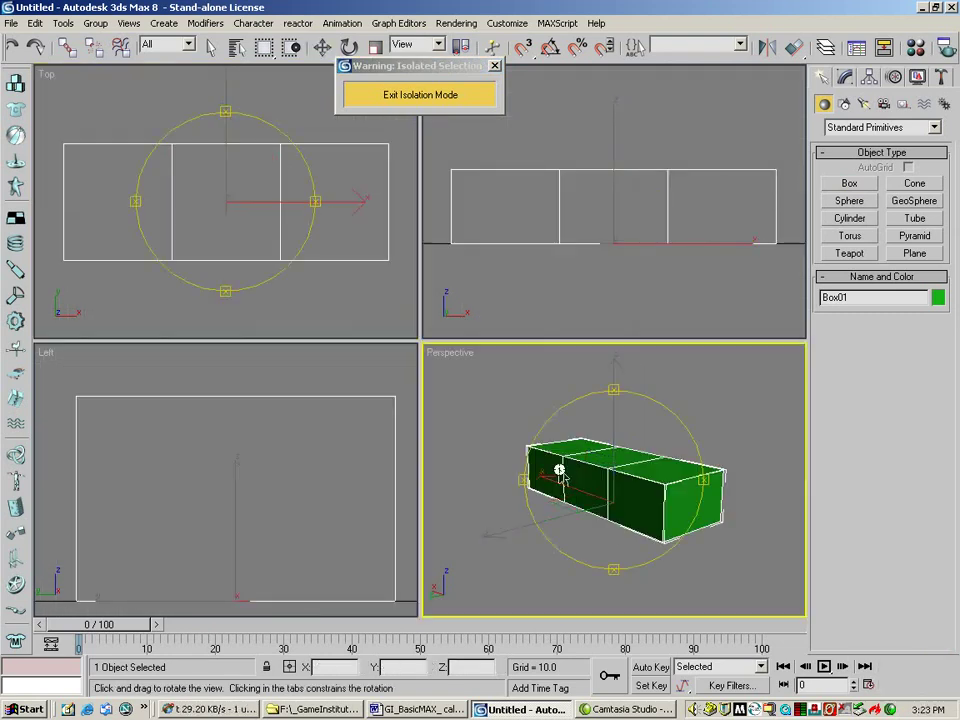
drag(559, 465, 430, 340)
click(322, 47)
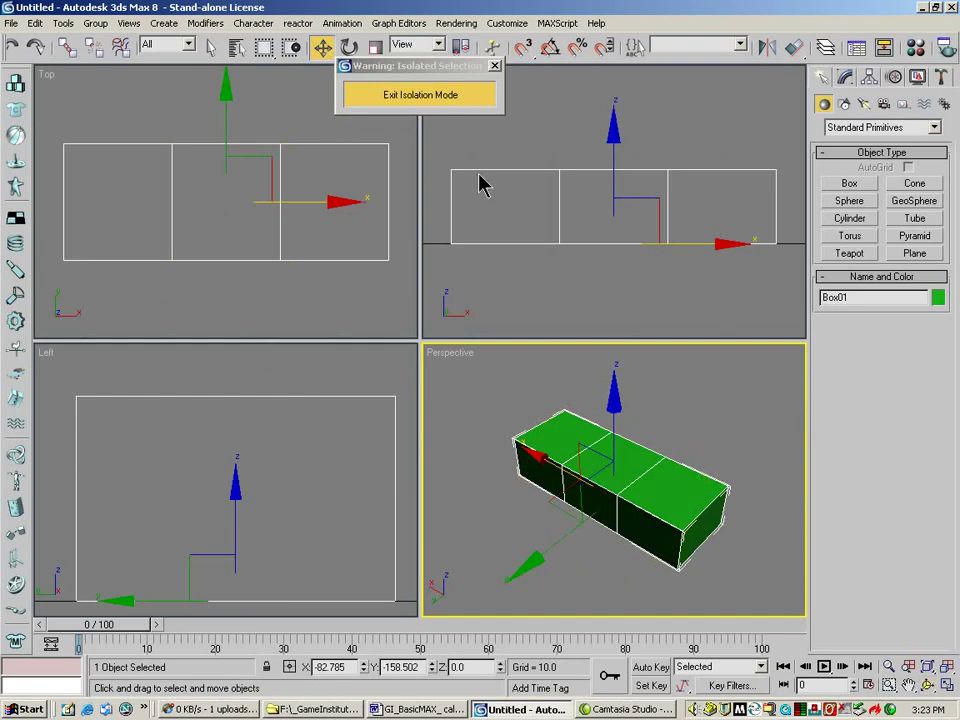
click(845, 77)
right_click(843, 147)
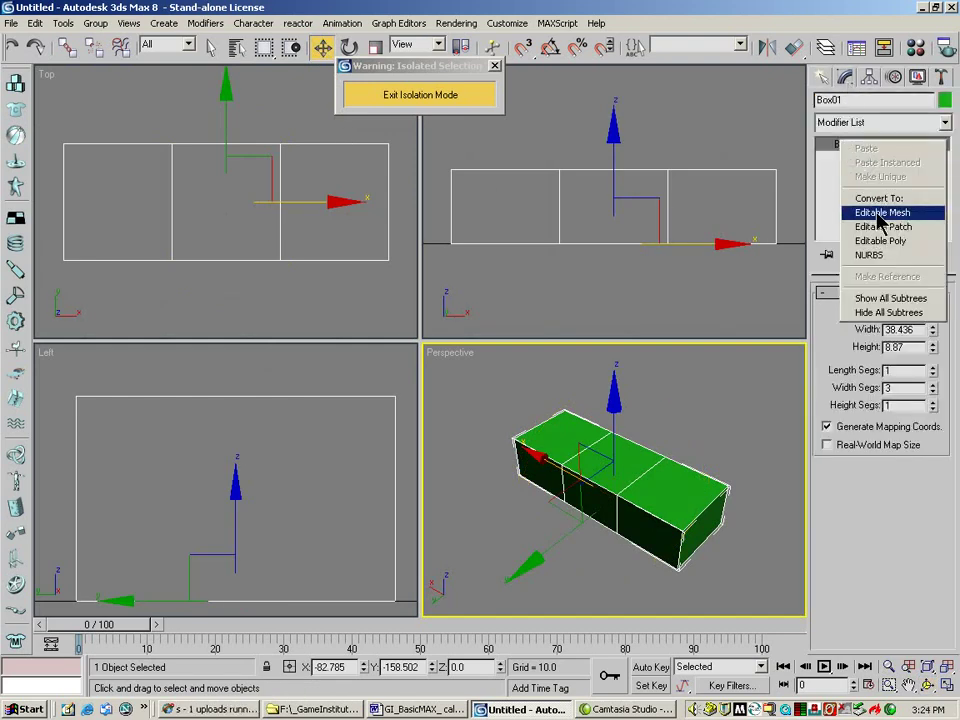
click(857, 245)
Move vertices to flatten the box, angle its outer columns and lift the middle into a V tread
key(1)
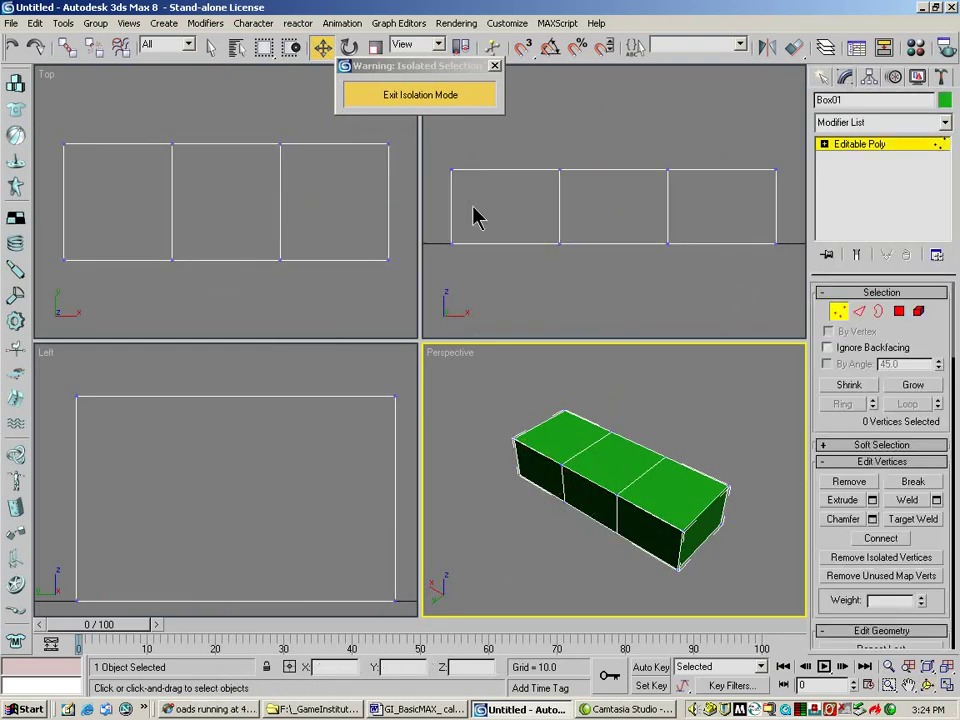
drag(450, 155, 797, 204)
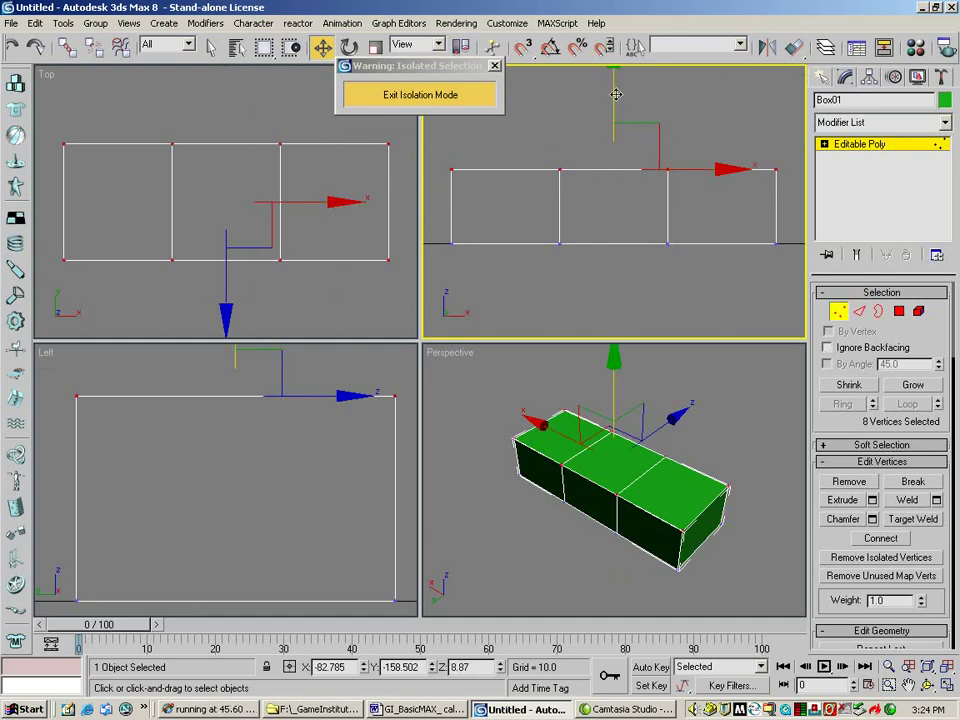
drag(615, 92, 606, 148)
drag(341, 140, 405, 355)
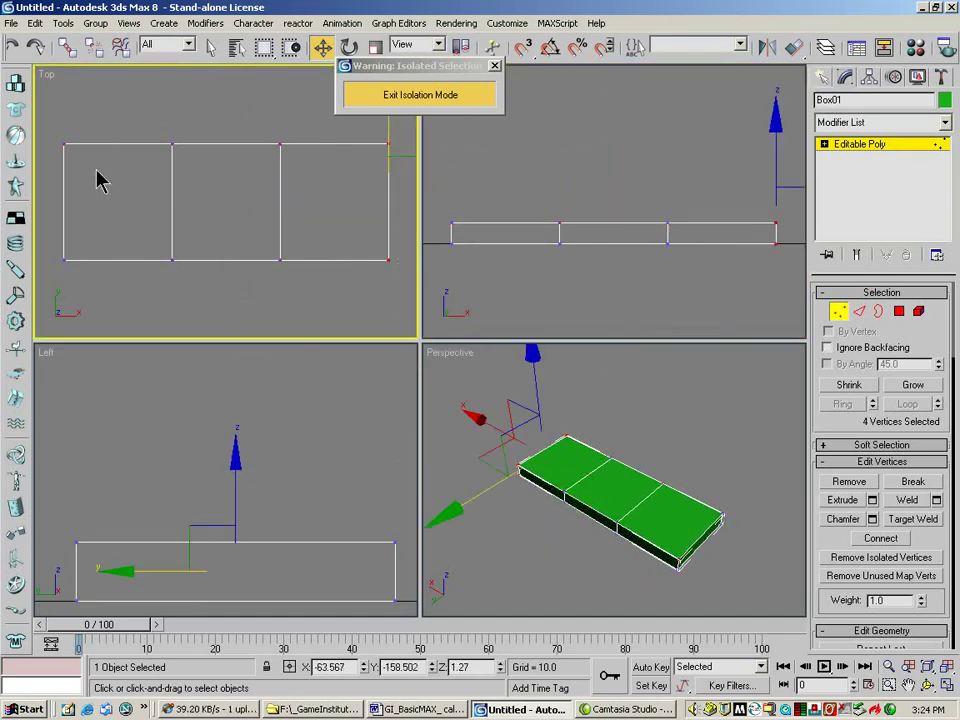
ctrl+drag(52, 367, 52, 365)
mouse_move(224, 92)
mouse_down()
mouse_move(228, 100)
mouse_move(225, 69)
mouse_up()
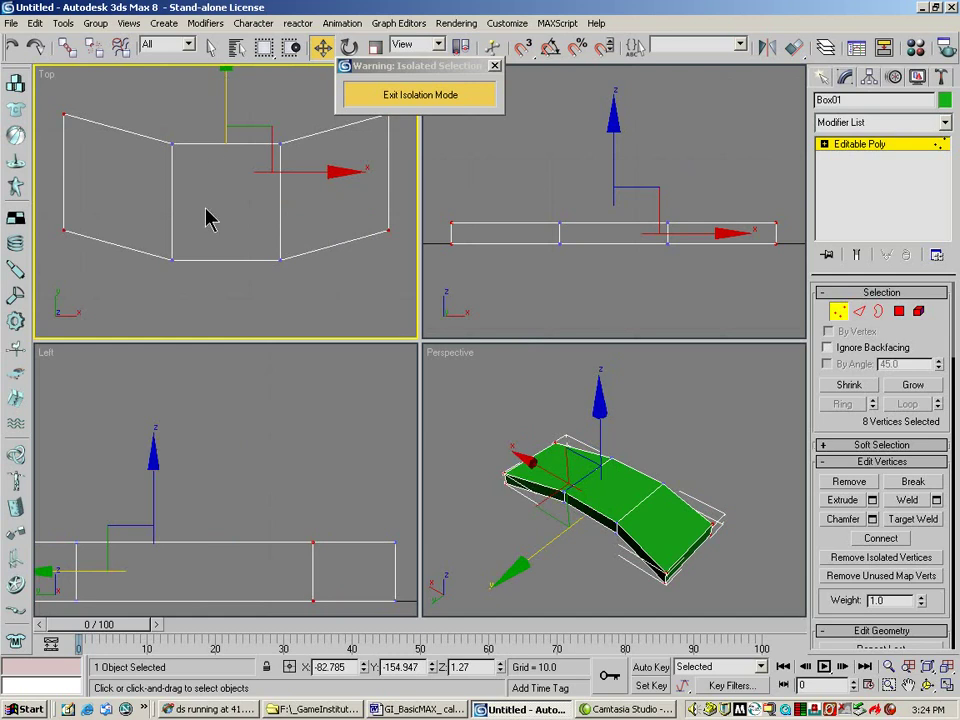
drag(155, 188, 364, 134)
drag(228, 84, 228, 76)
click(305, 302)
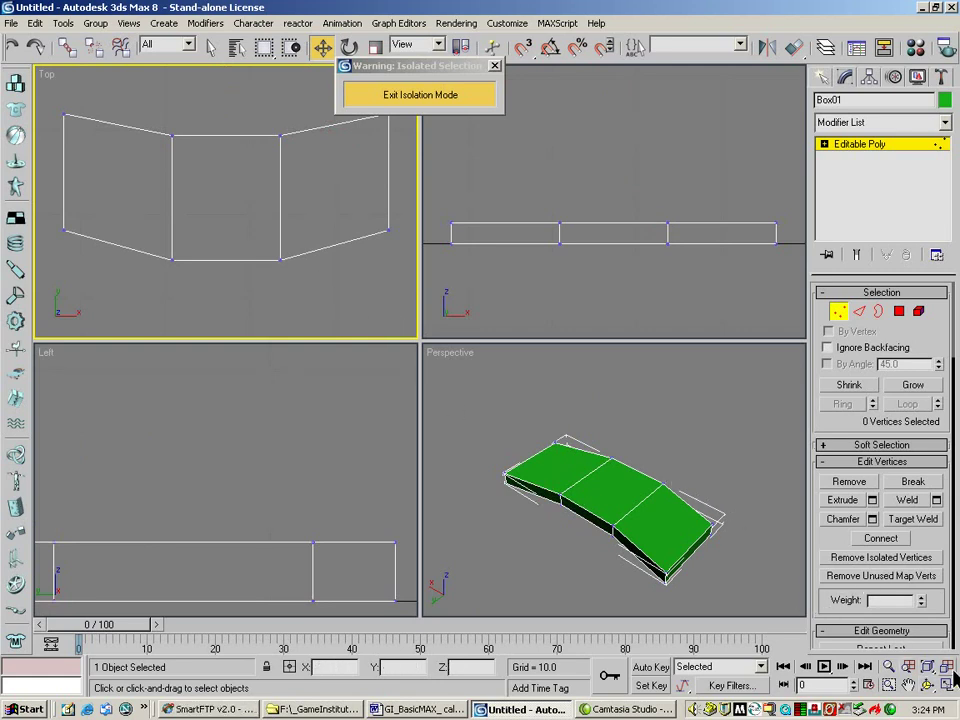
Leave isolation so the whole scene, including Cylinder01, is visible again
key(ctrl+shift+z)
click(430, 97)
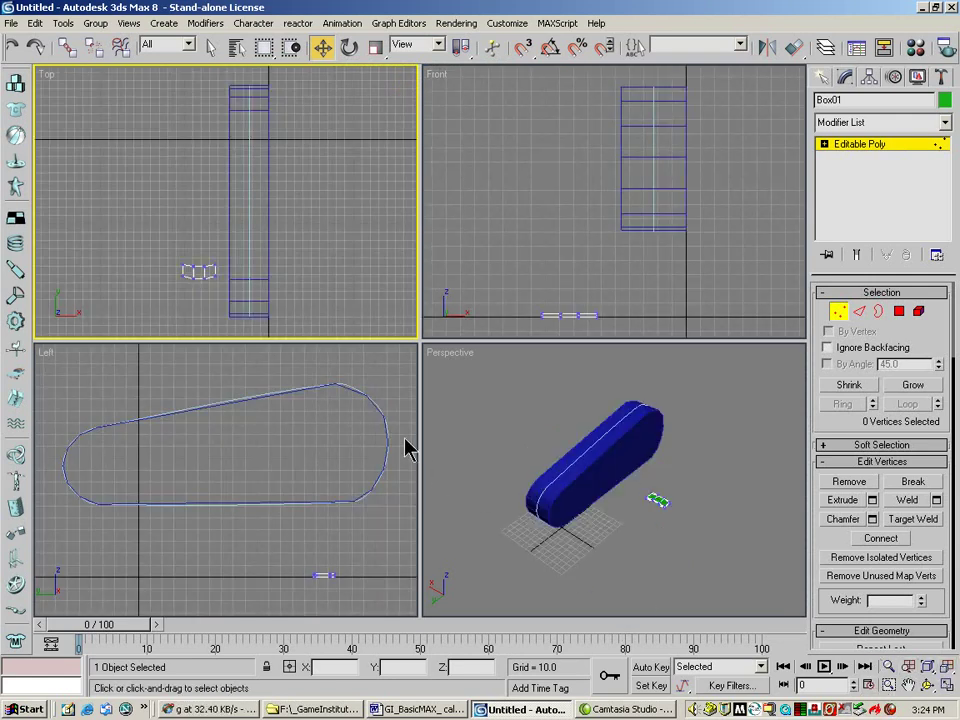
click(927, 685)
drag(620, 480, 451, 287)
Rotate the green tread plate -180° about Z, then zoom in on it
click(322, 47)
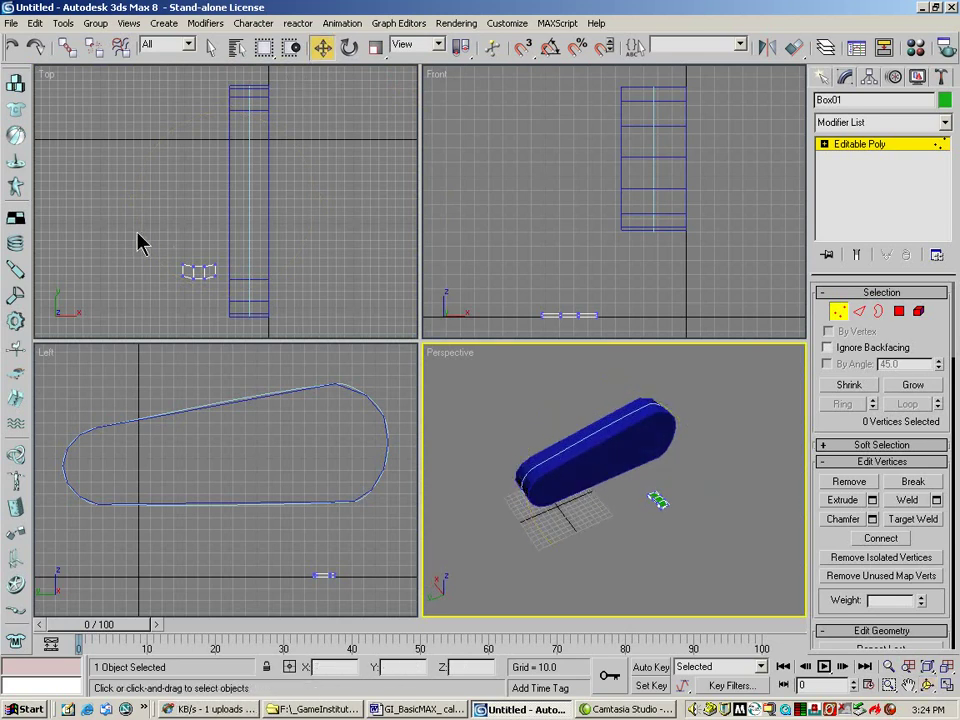
key(1)
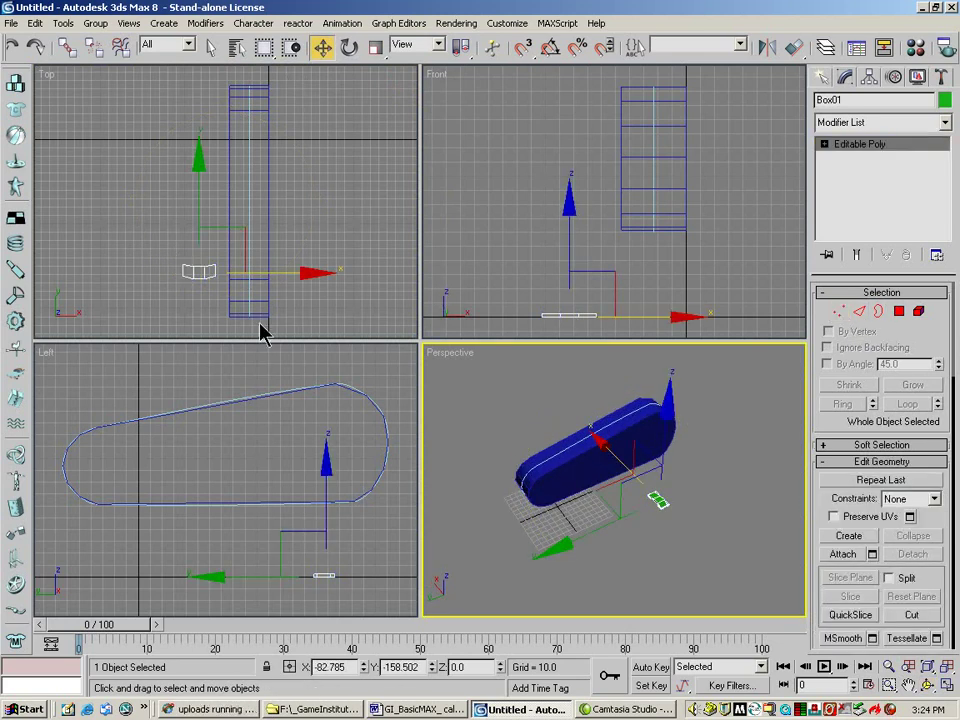
click(349, 47)
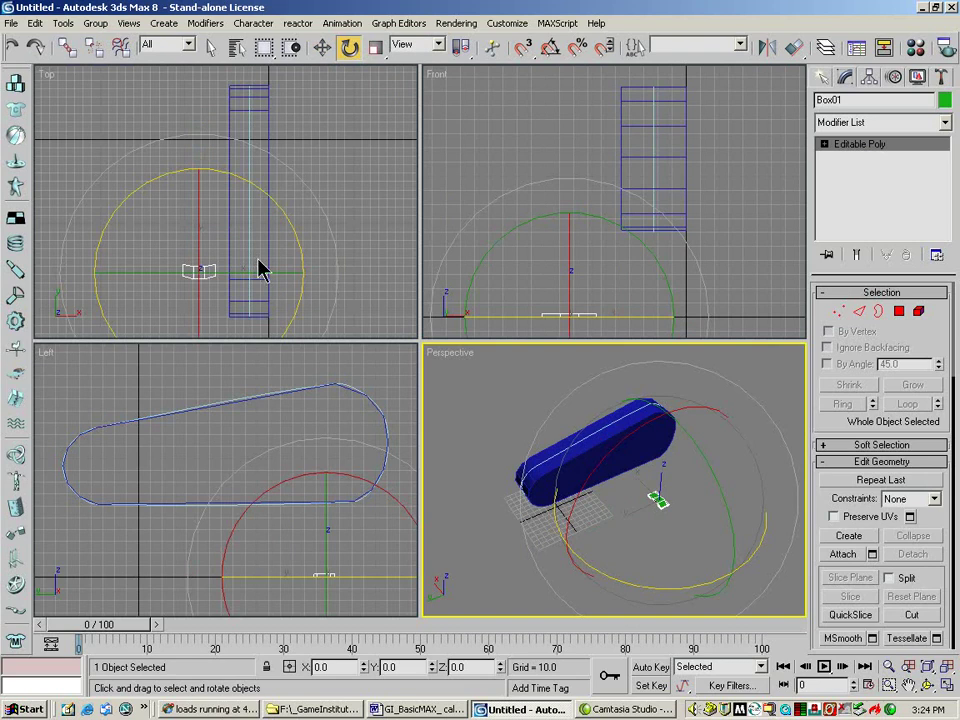
click(266, 199)
drag(263, 193, 165, 171)
right_click(501, 666)
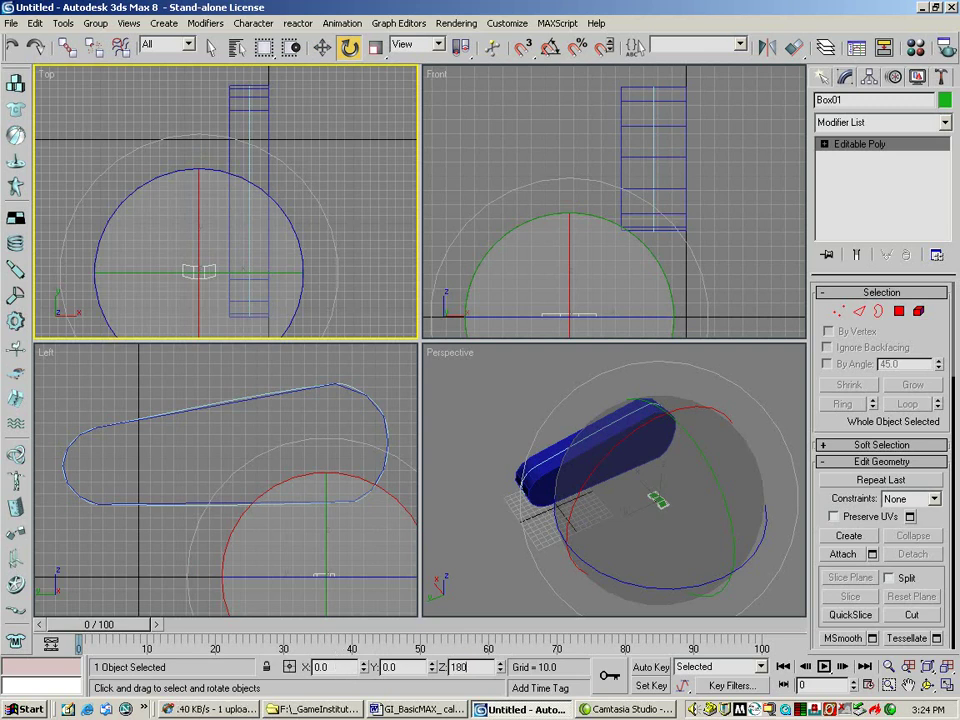
key(Tab)
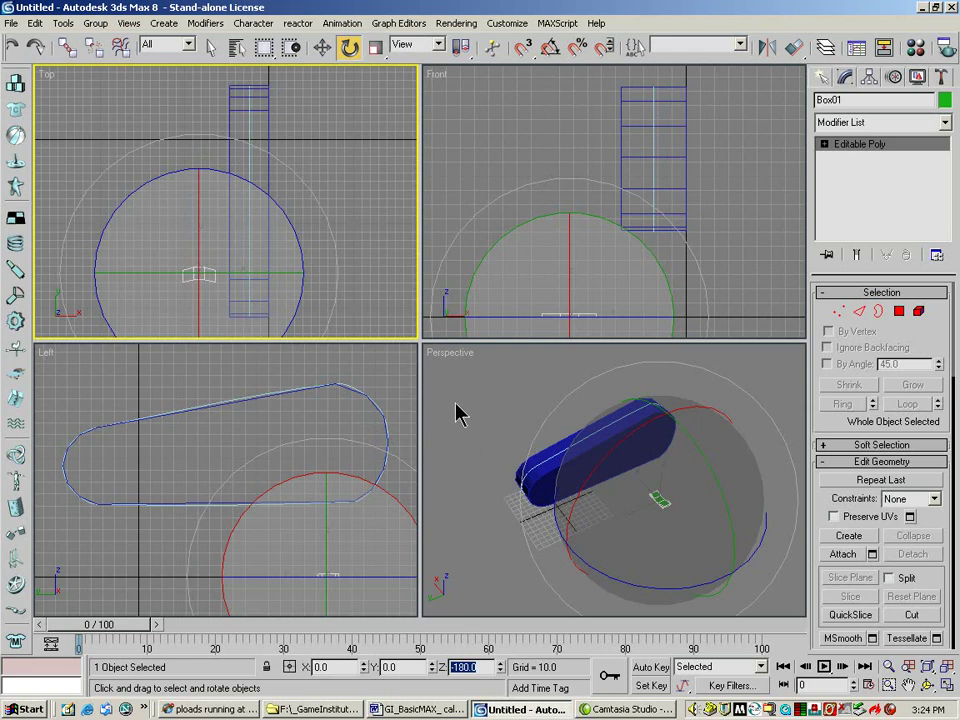
click(471, 583)
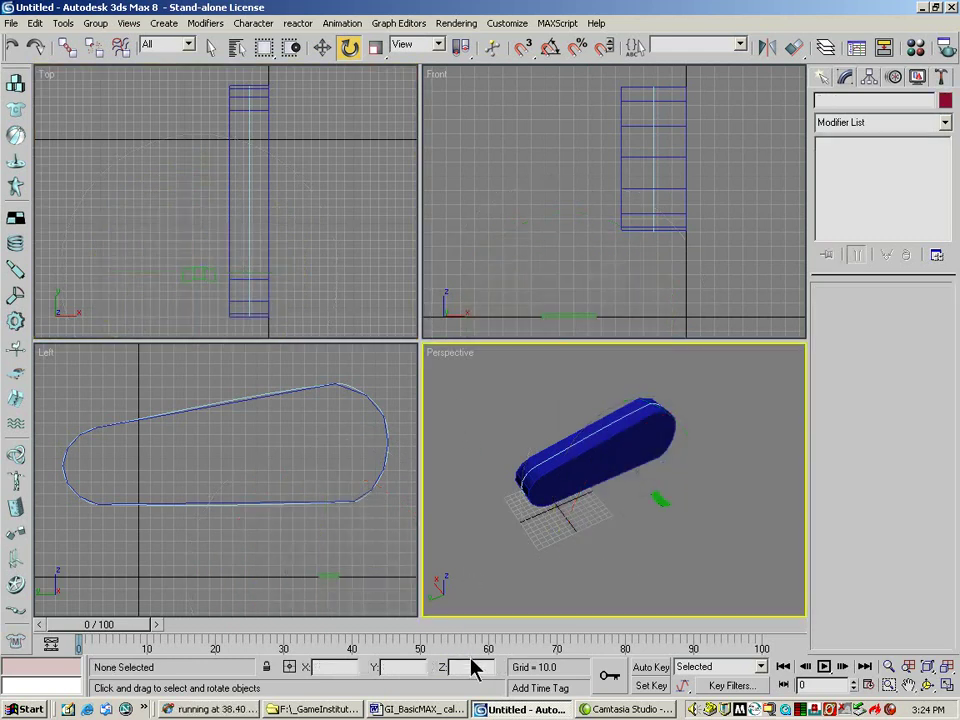
click(658, 499)
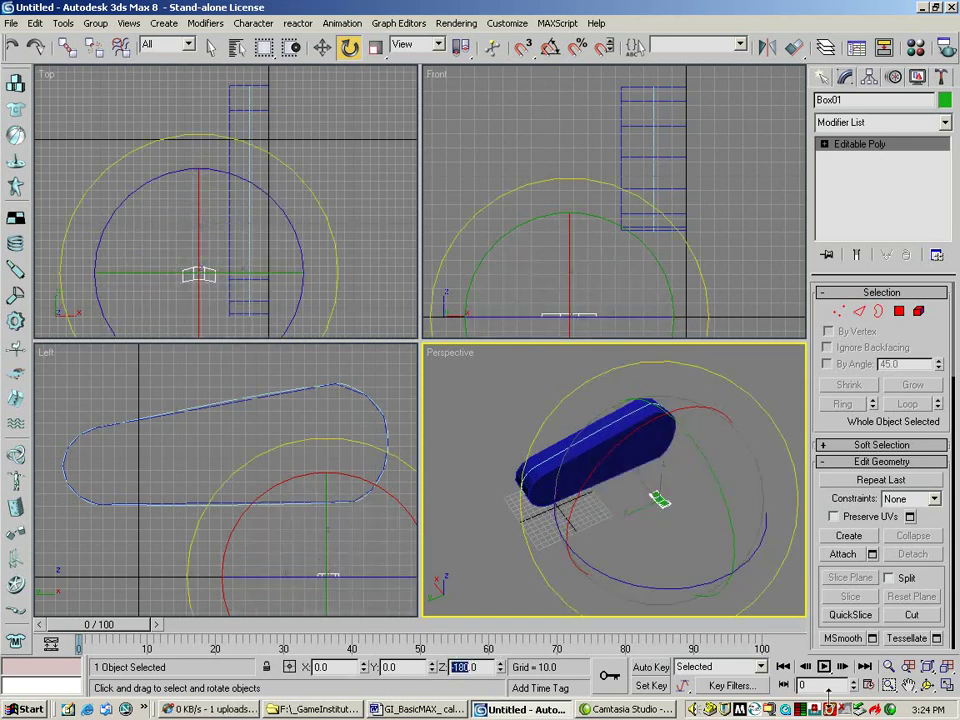
click(889, 686)
scroll(707, 557, up, 2)
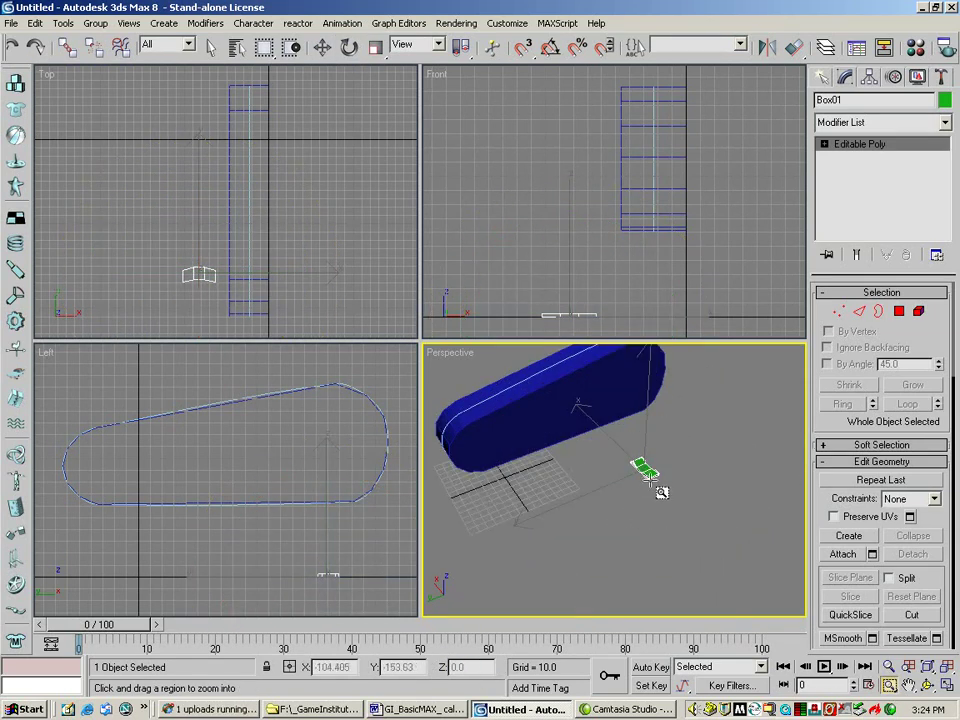
scroll(568, 405, up, 2)
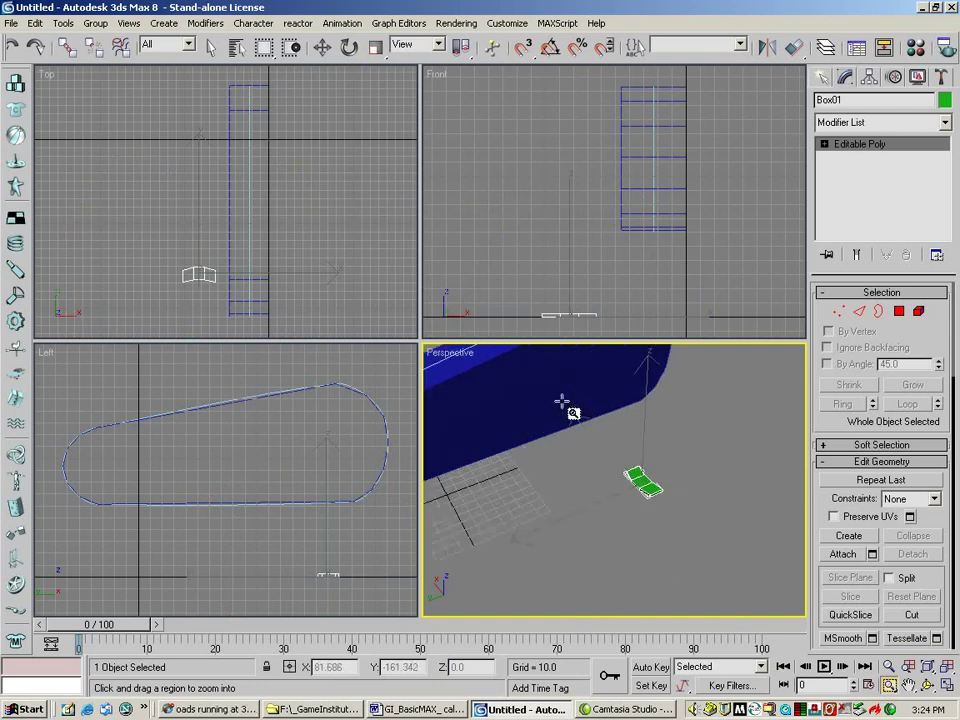
In the maximized Perspective view, Shift-drag the tread plate to clone it as a Copy
click(322, 47)
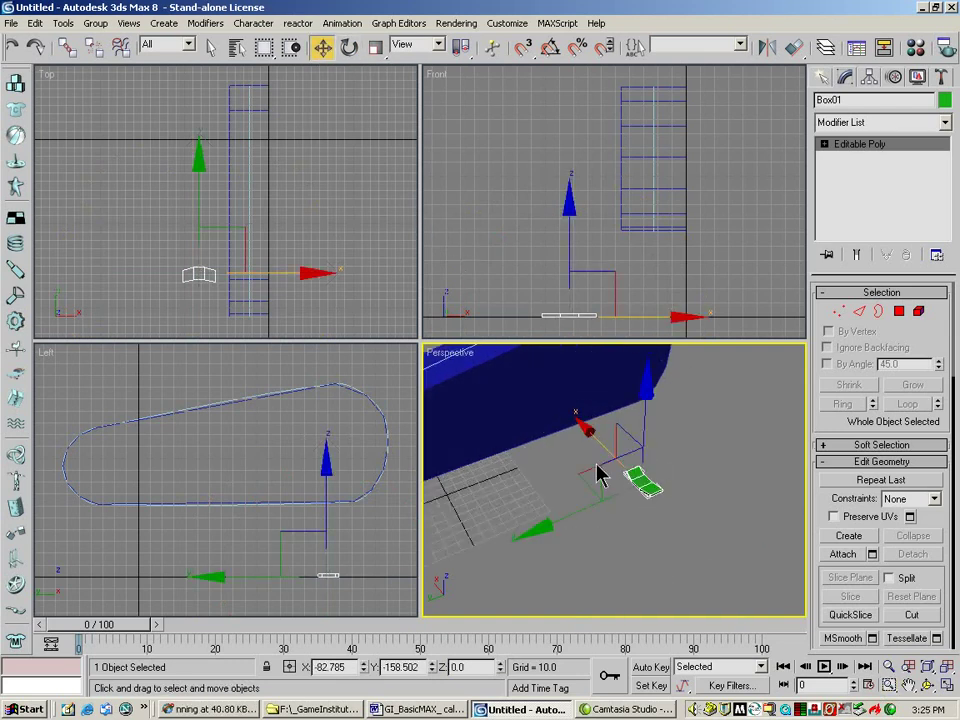
click(948, 685)
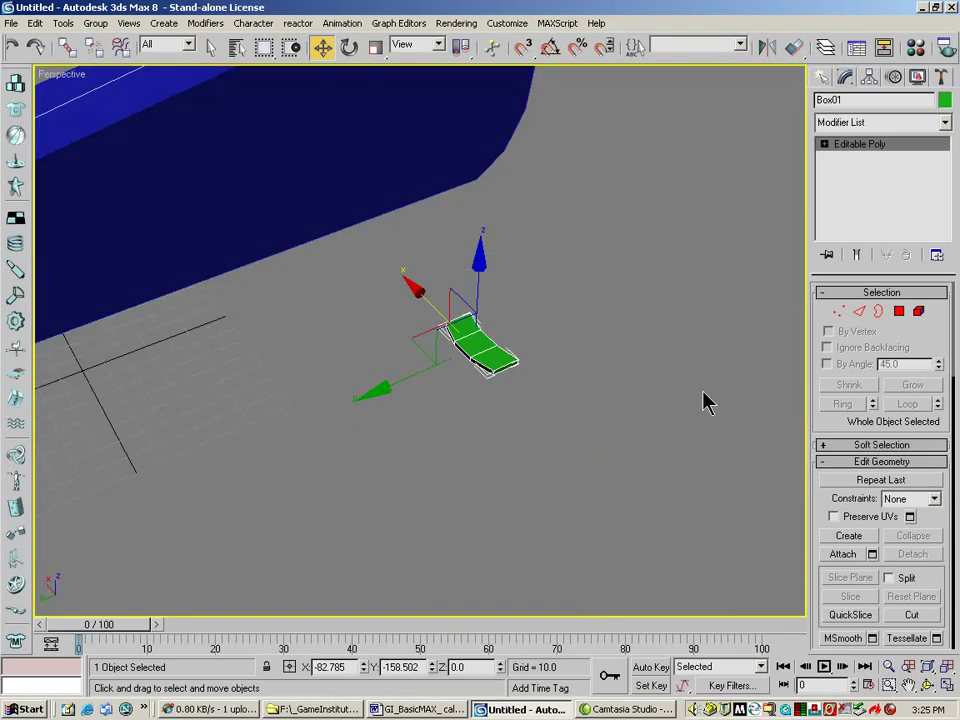
click(888, 665)
drag(545, 520, 548, 440)
click(907, 685)
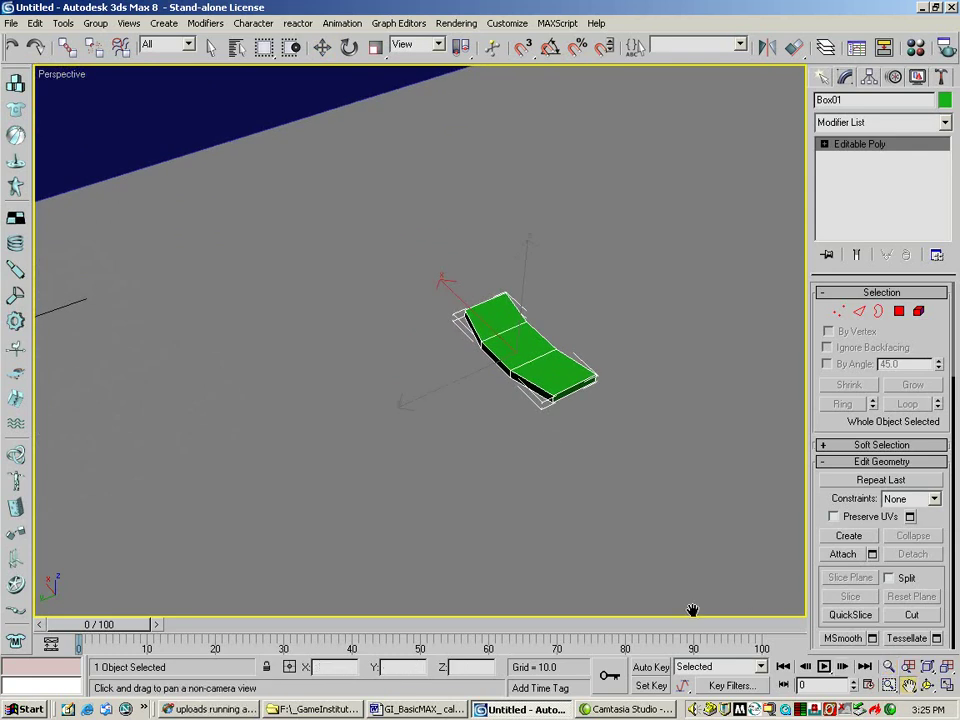
drag(692, 610, 210, 94)
click(322, 47)
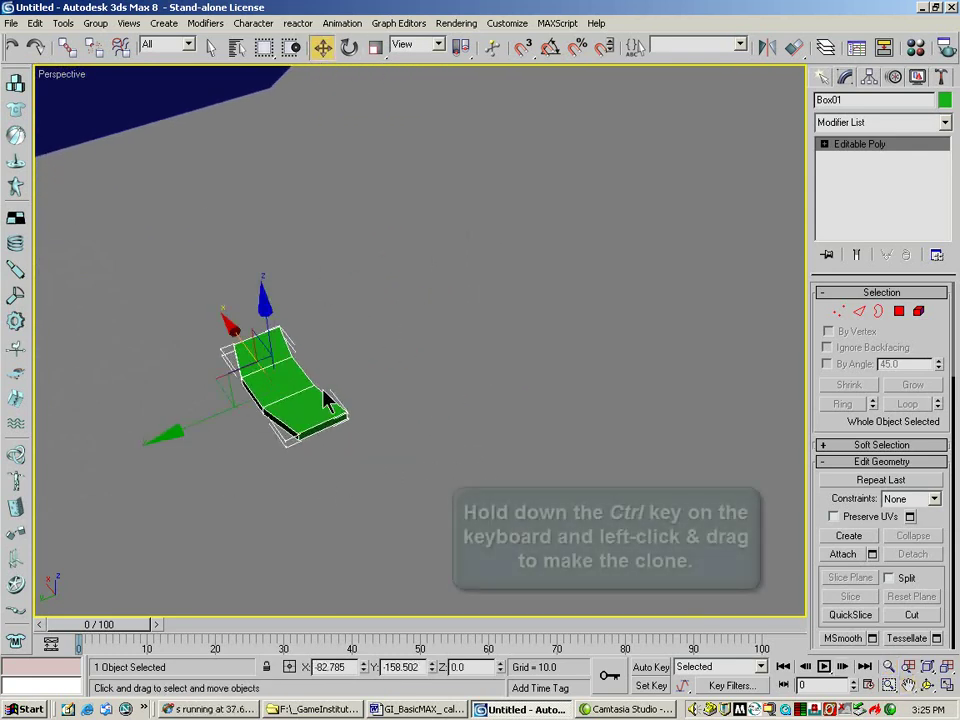
mouse_move(325, 400)
ctrl+mouse_down()
mouse_move(228, 413)
mouse_move(278, 405)
ctrl+mouse_up()
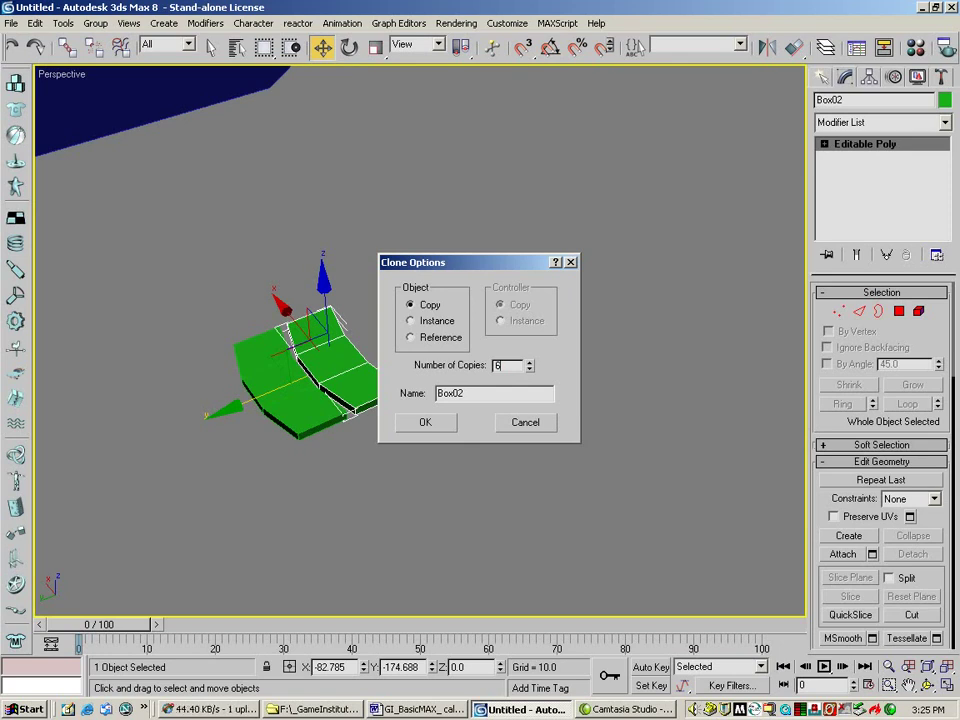
Confirm 60 copies, frame the start of the row, and activate Attach in Edit Geometry
click(426, 423)
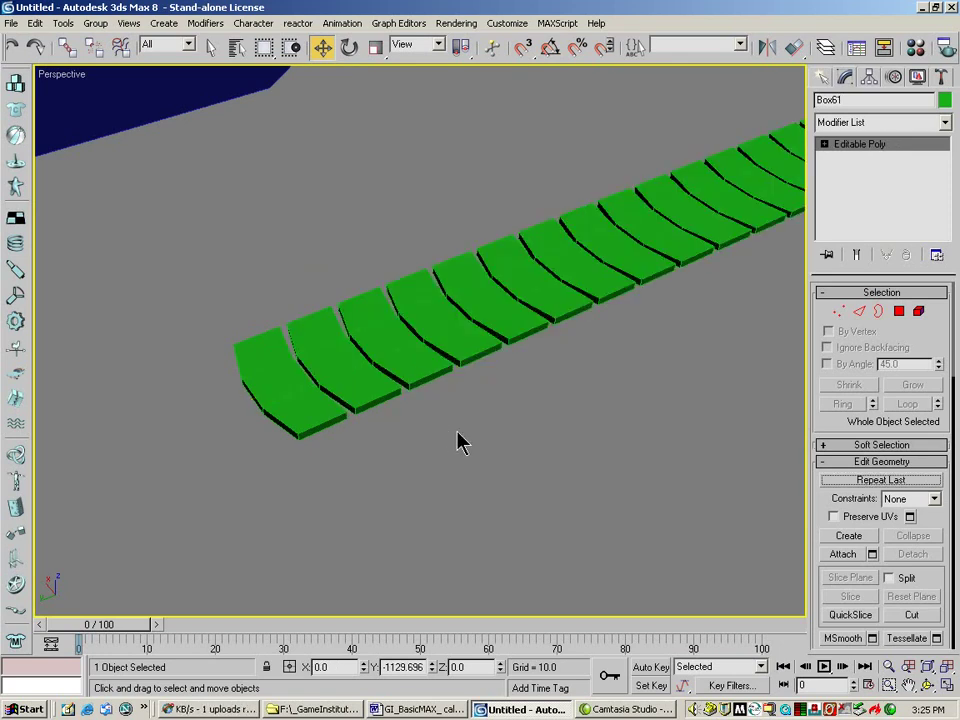
click(888, 666)
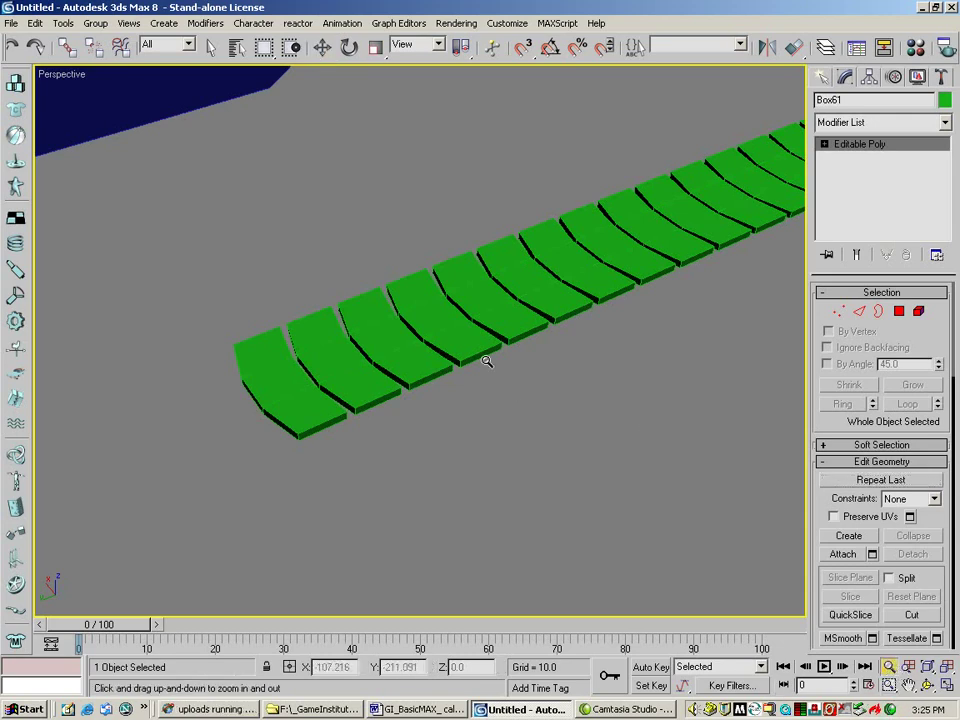
drag(471, 349, 429, 313)
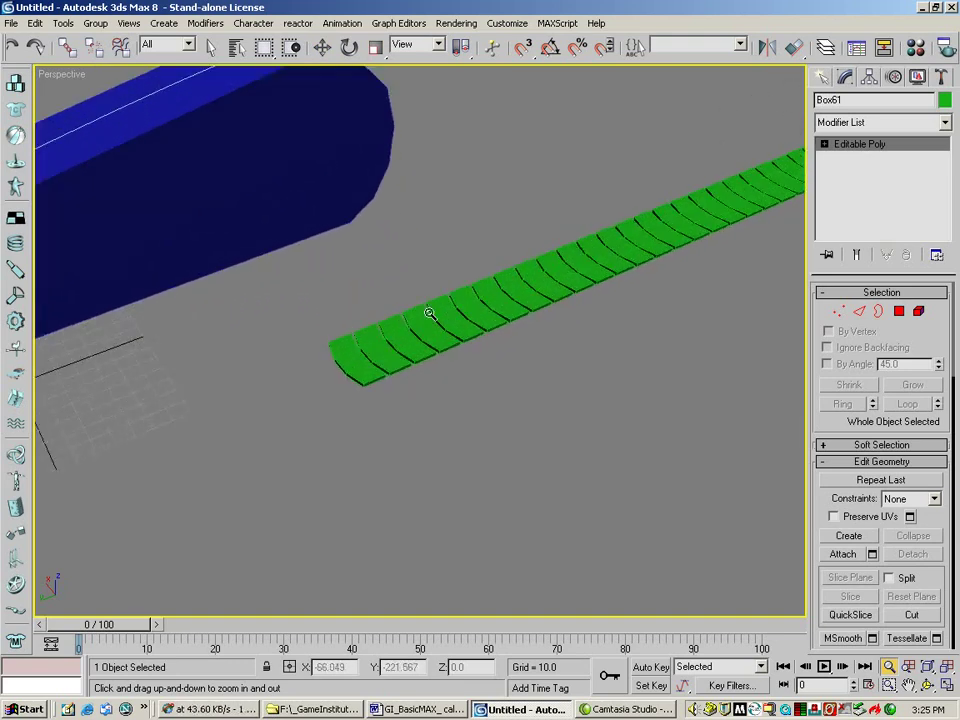
click(908, 686)
drag(497, 329, 354, 384)
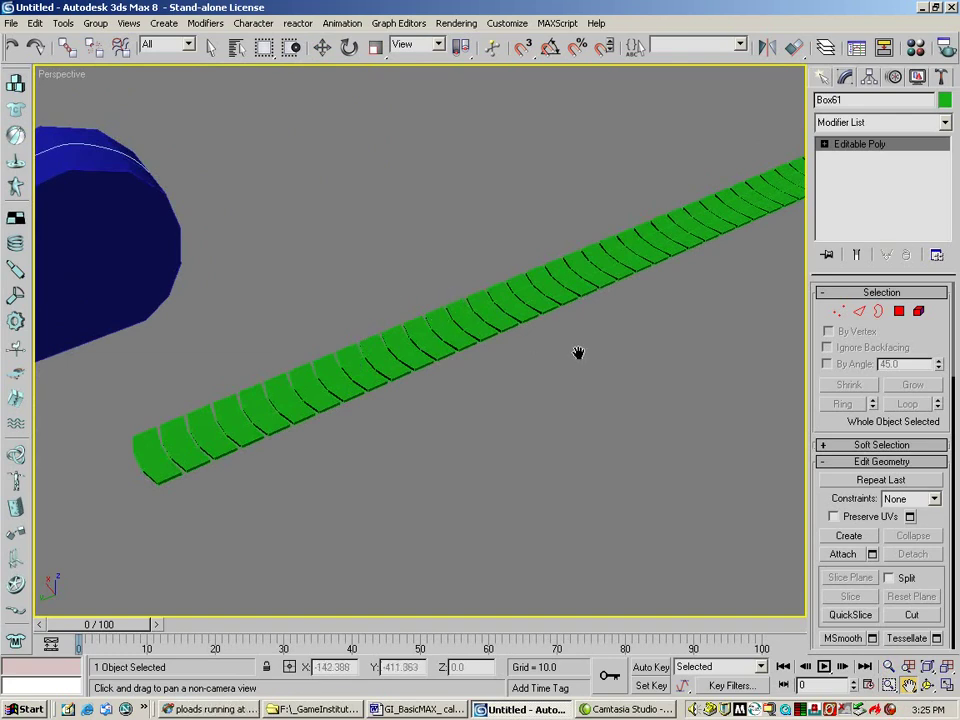
click(843, 554)
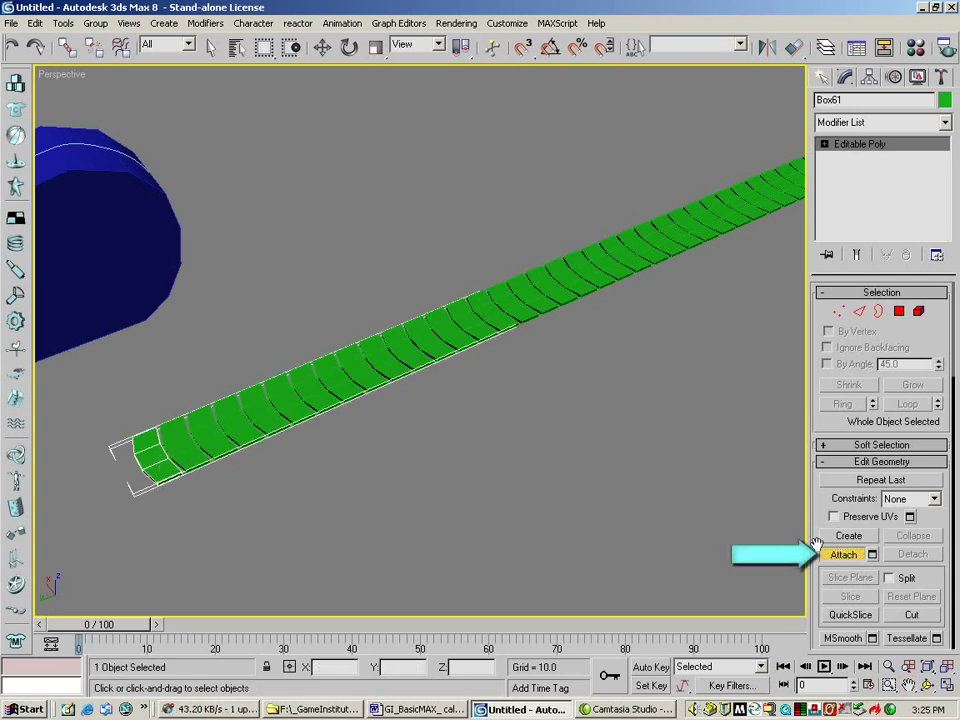
Attach the first piece, then Box04–Box60 via Attach List, into one poly object
click(197, 450)
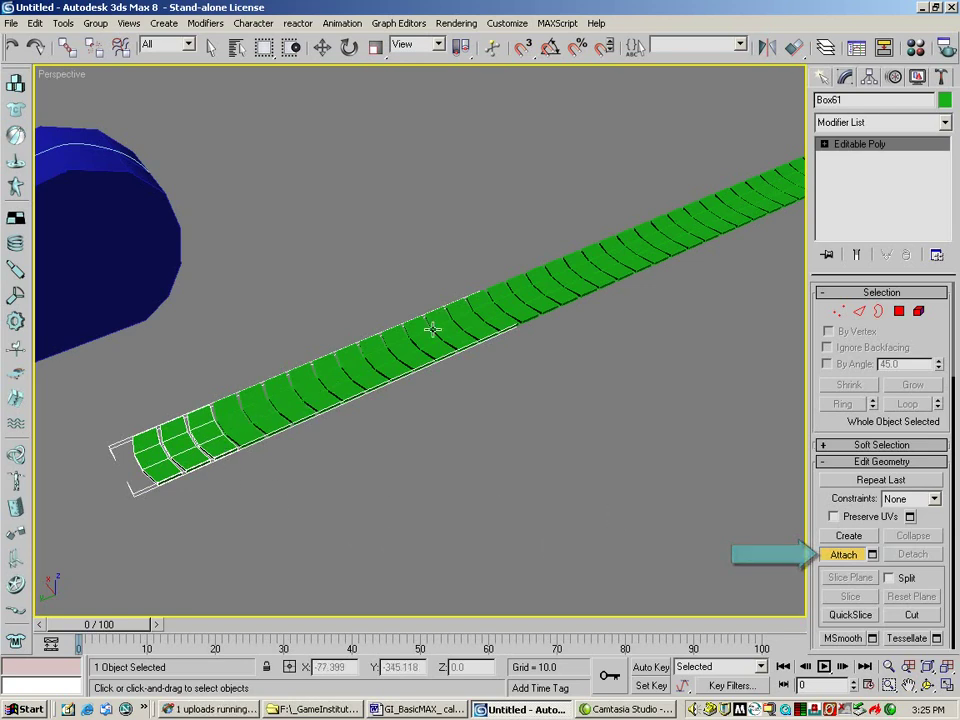
click(873, 556)
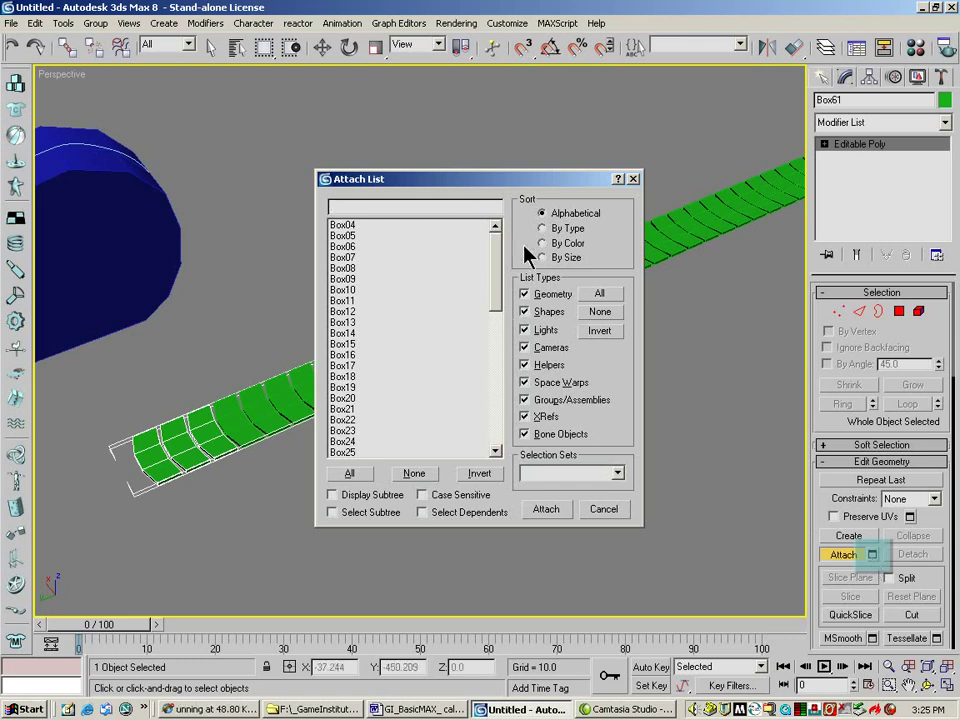
drag(400, 228, 364, 445)
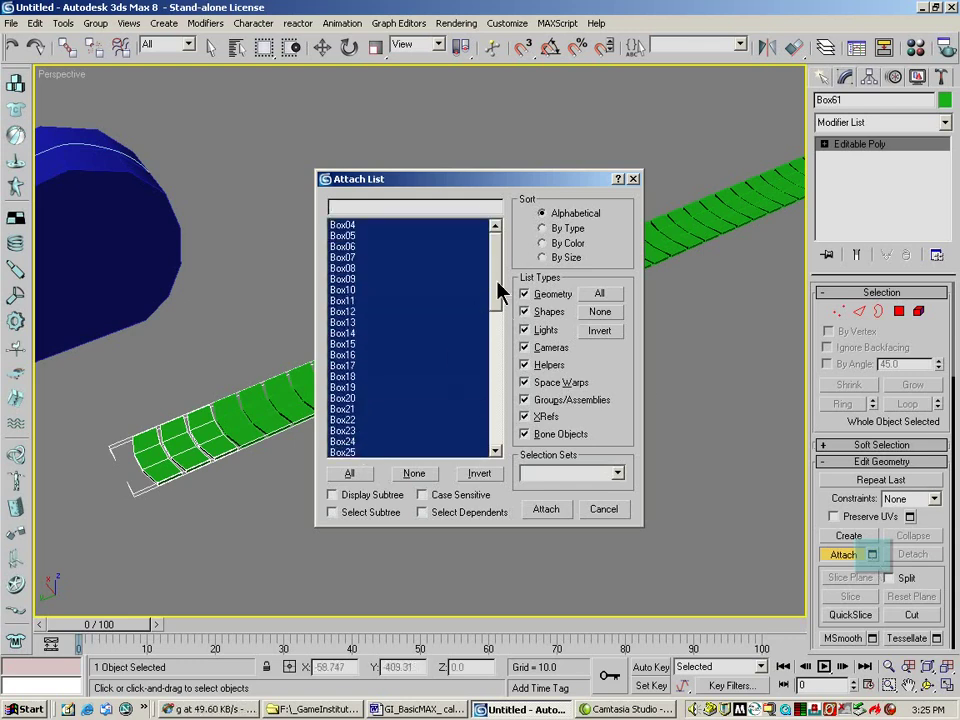
drag(499, 296, 499, 345)
ctrl+drag(371, 282, 375, 432)
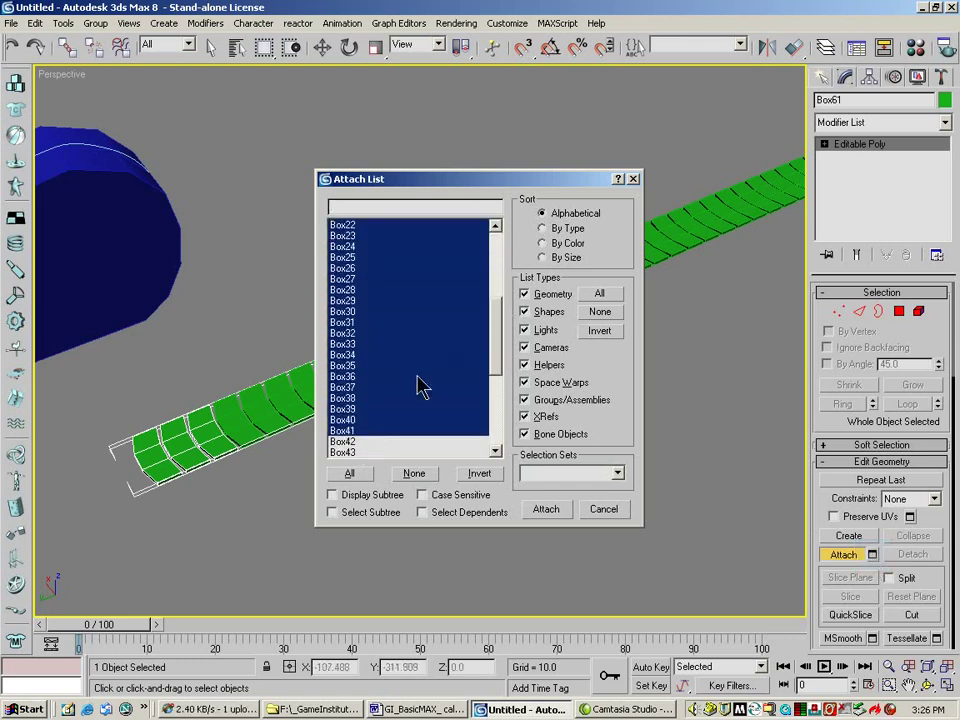
scroll(417, 300, down, 7)
ctrl+drag(362, 238, 340, 436)
click(550, 514)
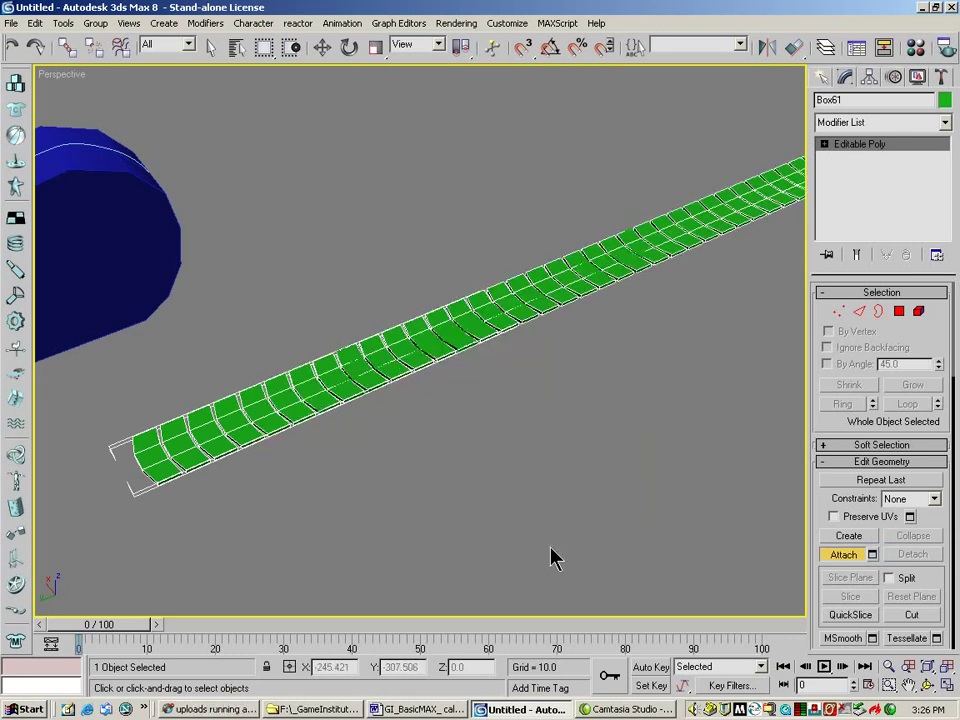
Move the joined tread strip so it sits beside the blue wheel well
key(w)
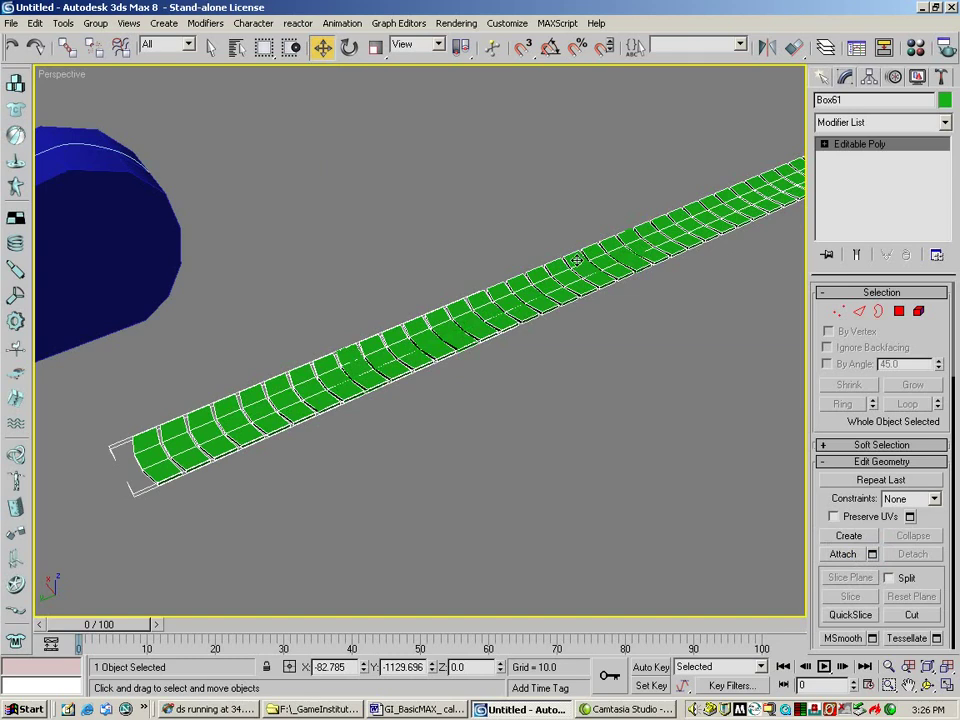
drag(410, 372, 368, 339)
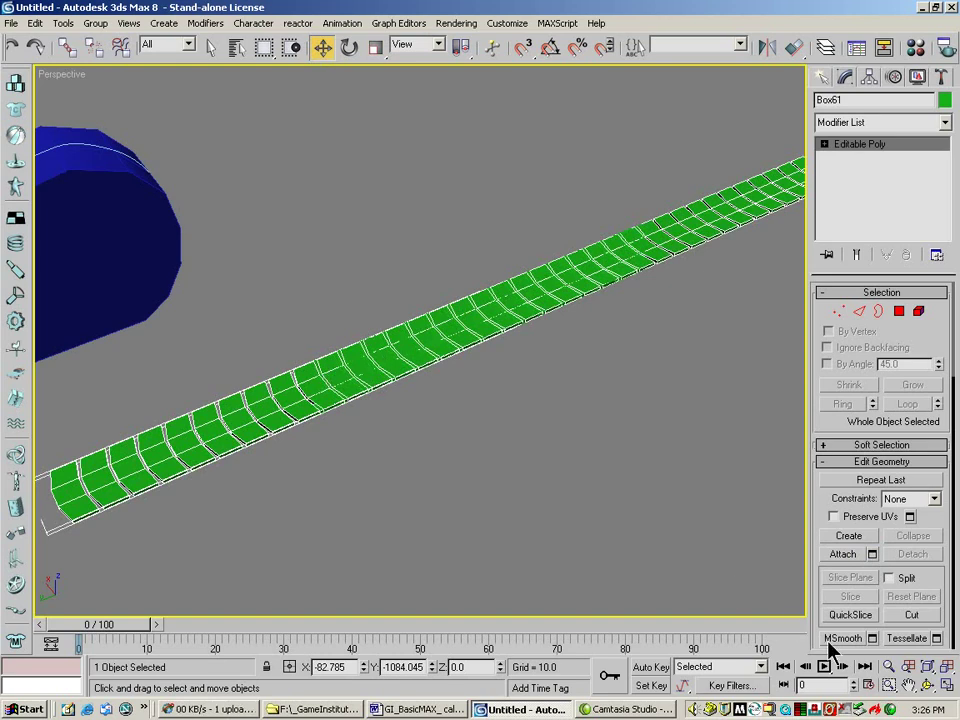
click(888, 666)
drag(437, 373, 469, 373)
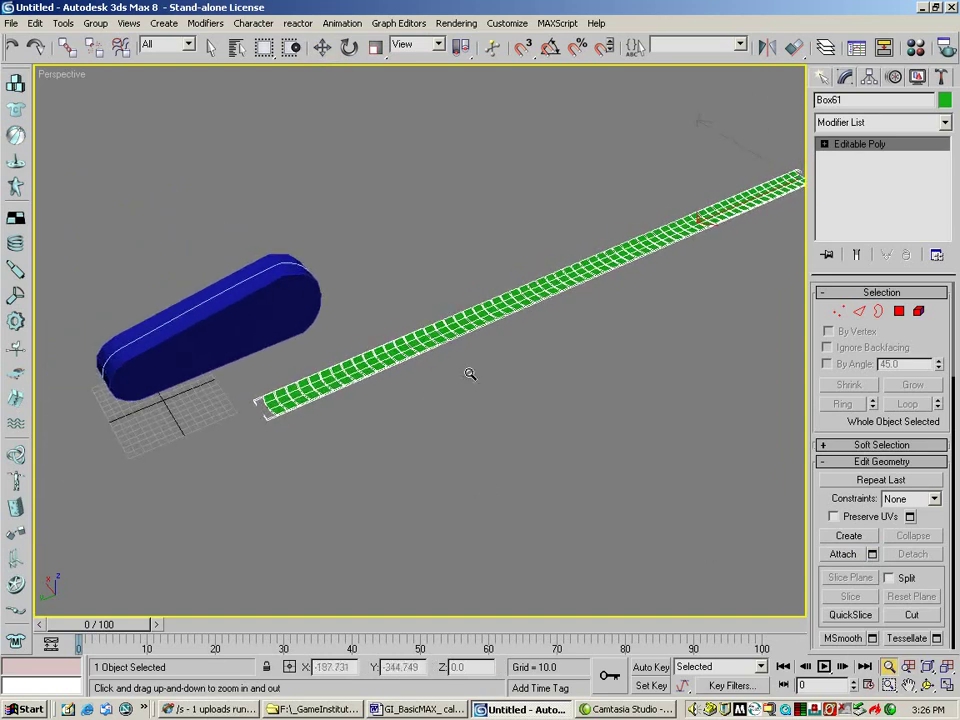
key(w)
mouse_move(743, 149)
mouse_down()
mouse_move(720, 140)
mouse_move(738, 135)
mouse_move(731, 160)
mouse_up()
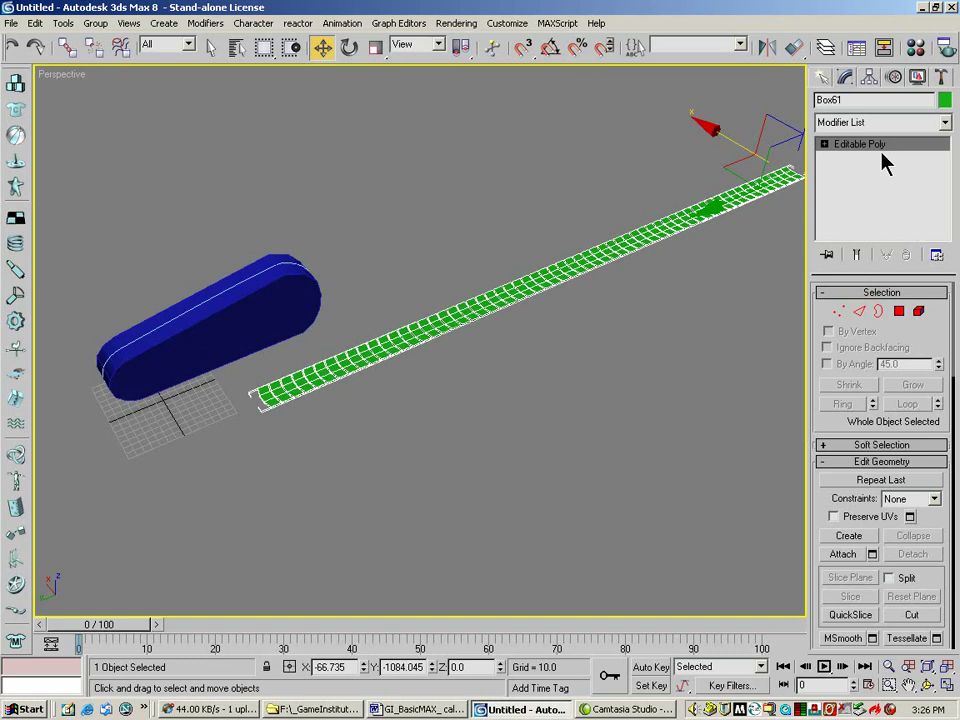
Add a Path Deform Binding (WSM) modifier to Box61
click(944, 122)
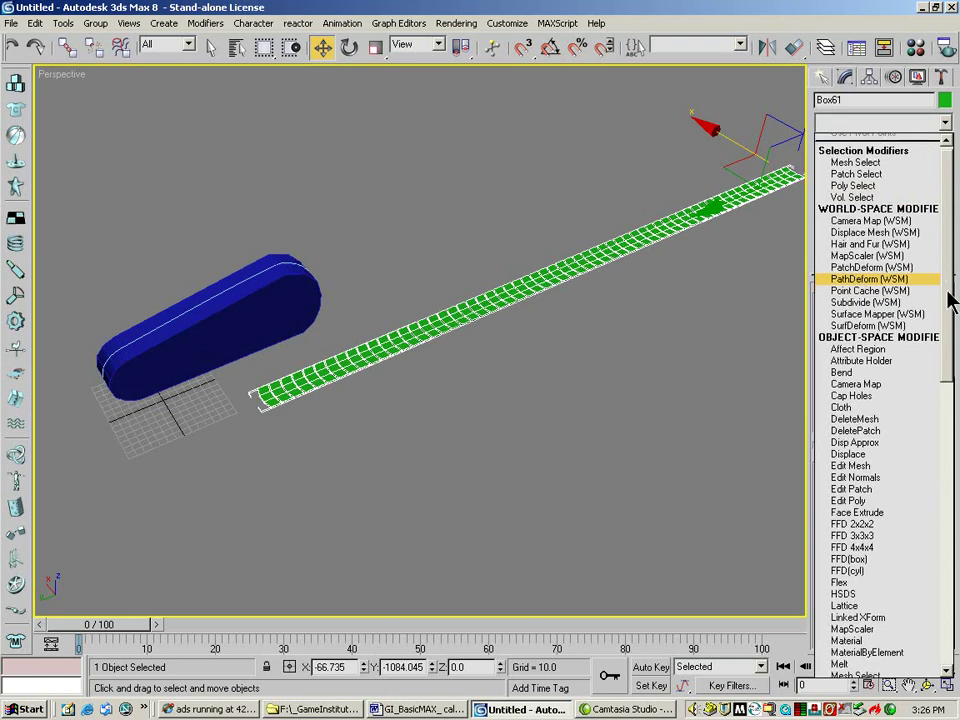
scroll(880, 400, down, 13)
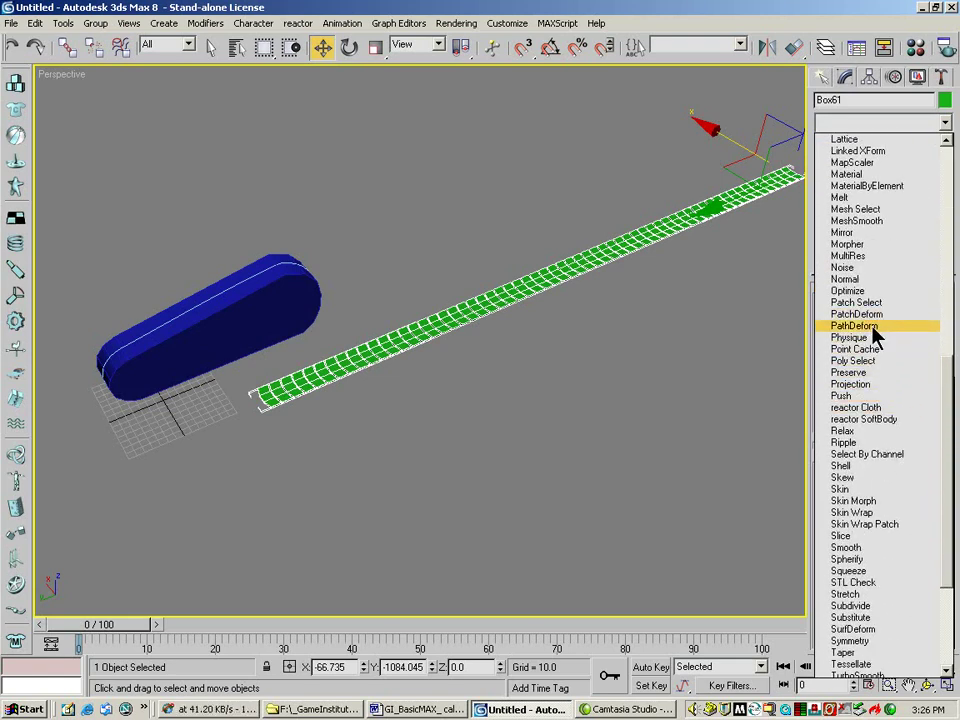
drag(947, 371, 940, 160)
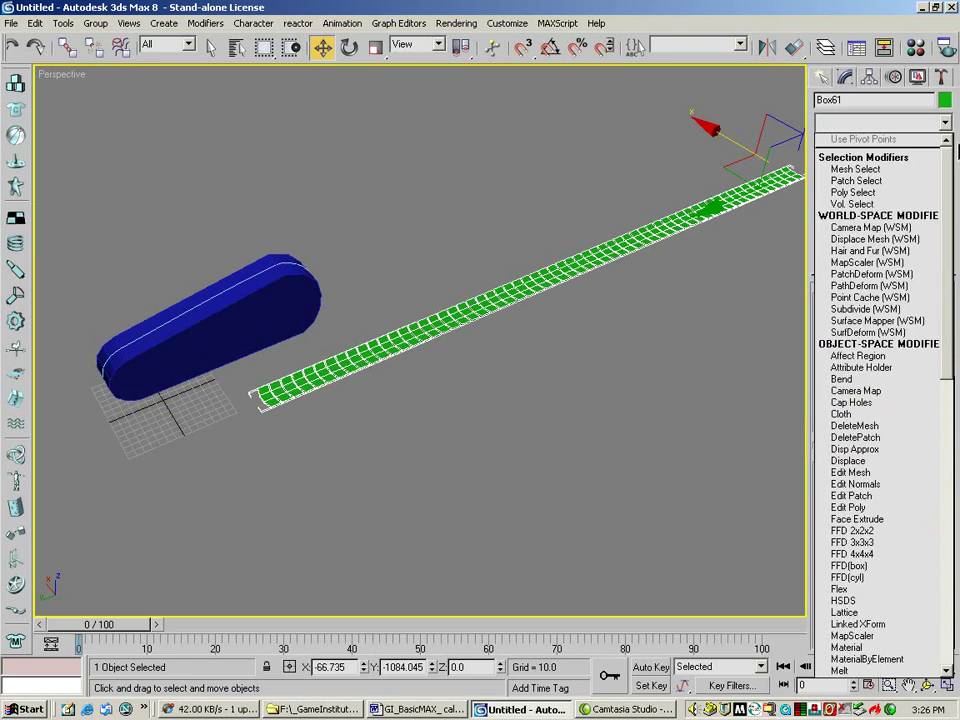
click(868, 288)
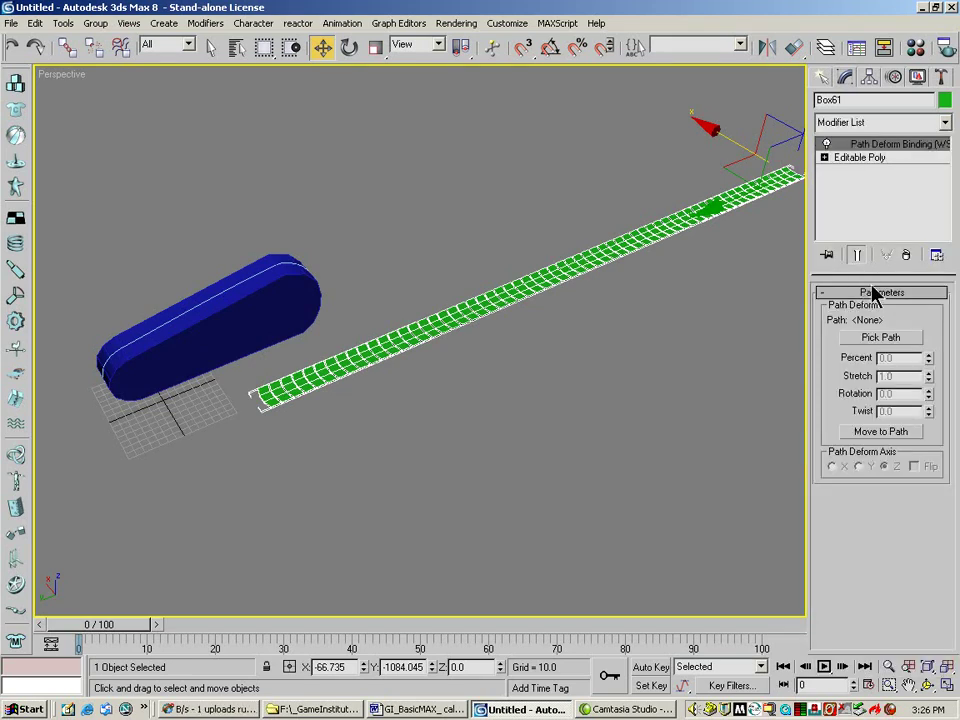
Pick 'tread path', move the strip to the path, and set the deform axis to Y
click(880, 340)
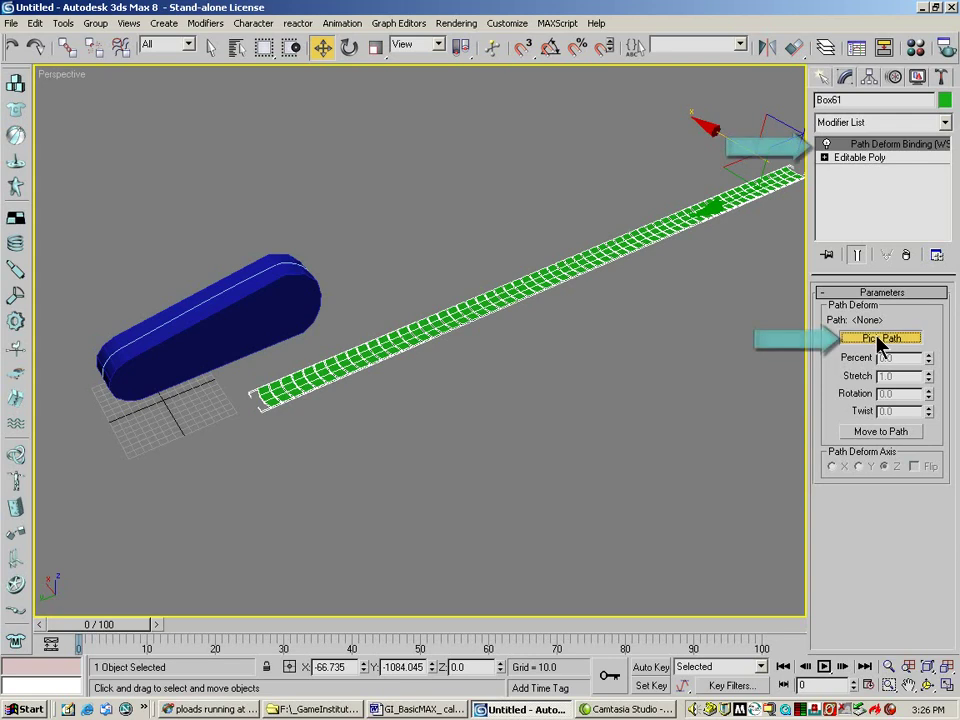
click(258, 274)
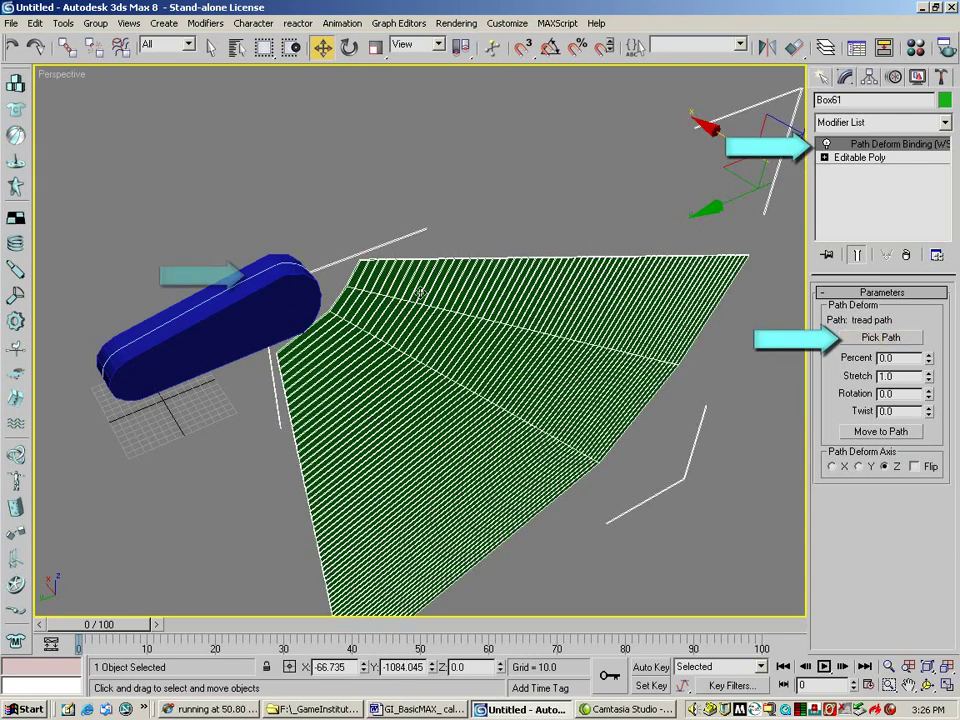
click(872, 434)
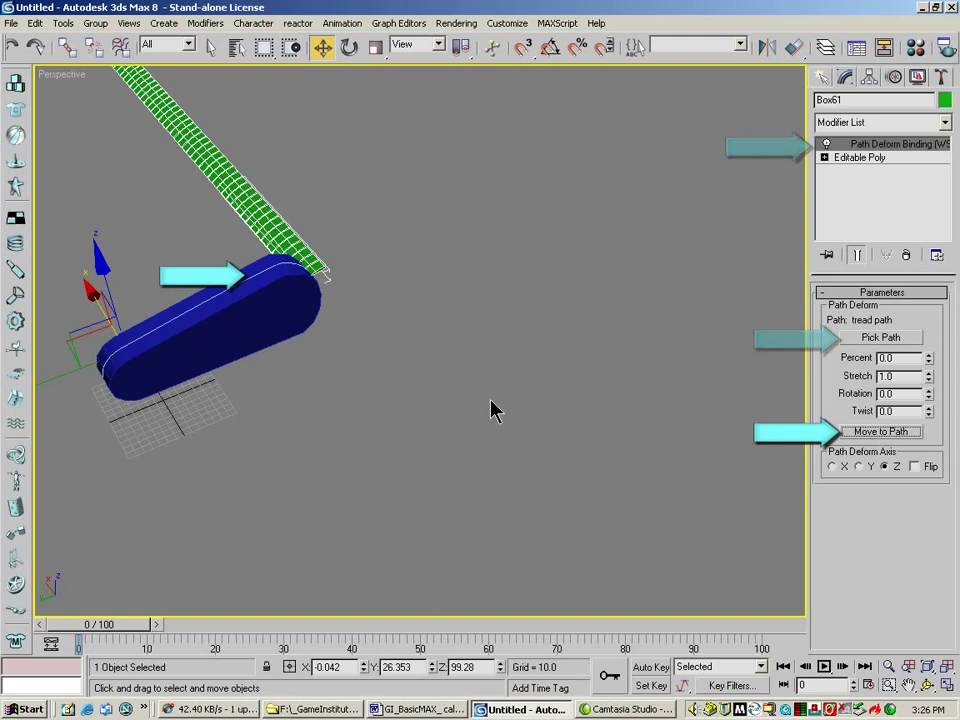
click(860, 467)
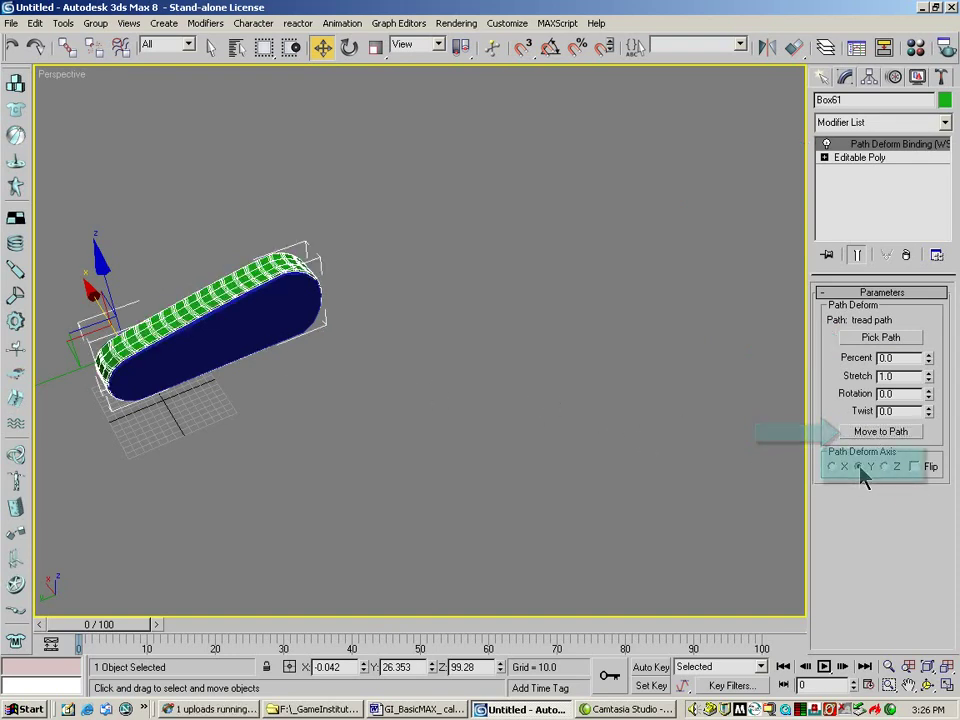
click(928, 685)
drag(420, 400, 675, 600)
click(888, 666)
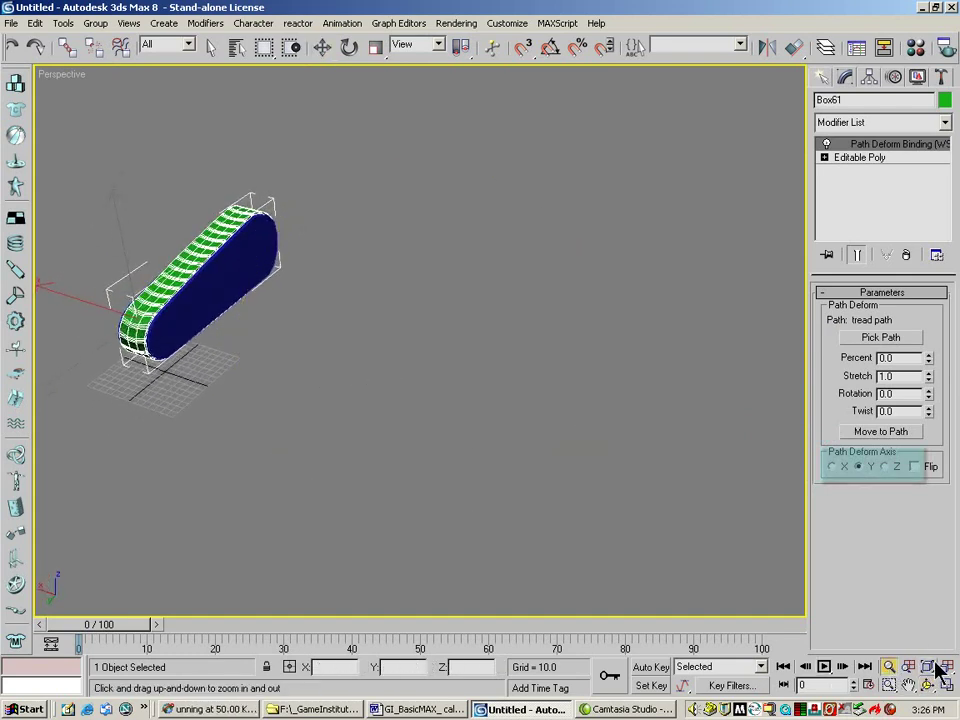
click(946, 666)
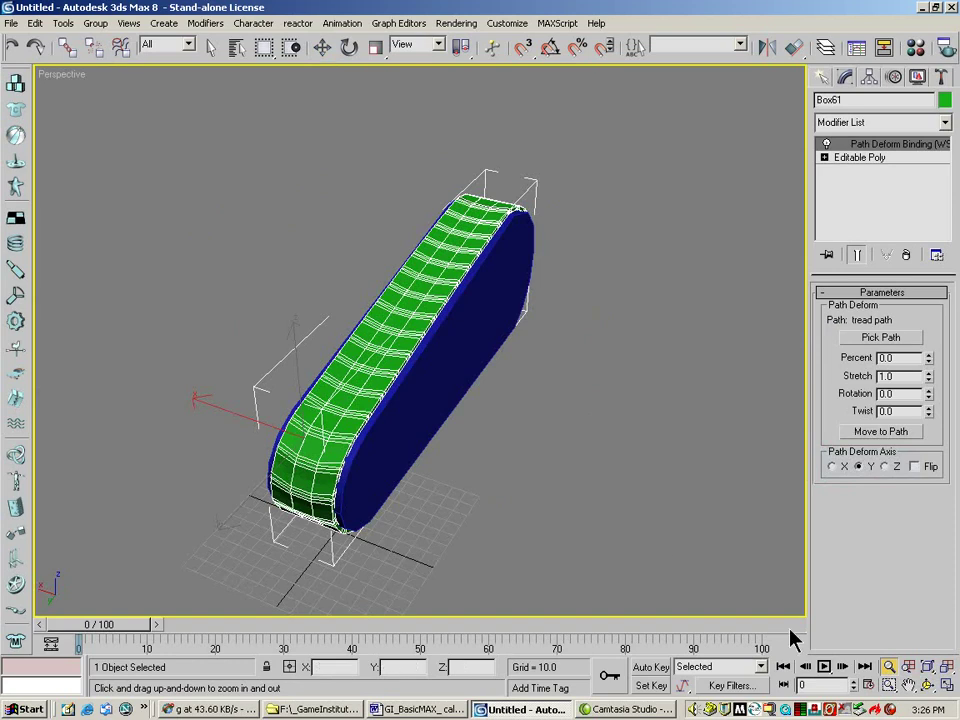
click(918, 686)
Undo a Percent test and raise Path Deform Stretch to 0.66, orbiting to check the wrap
drag(628, 510, 700, 399)
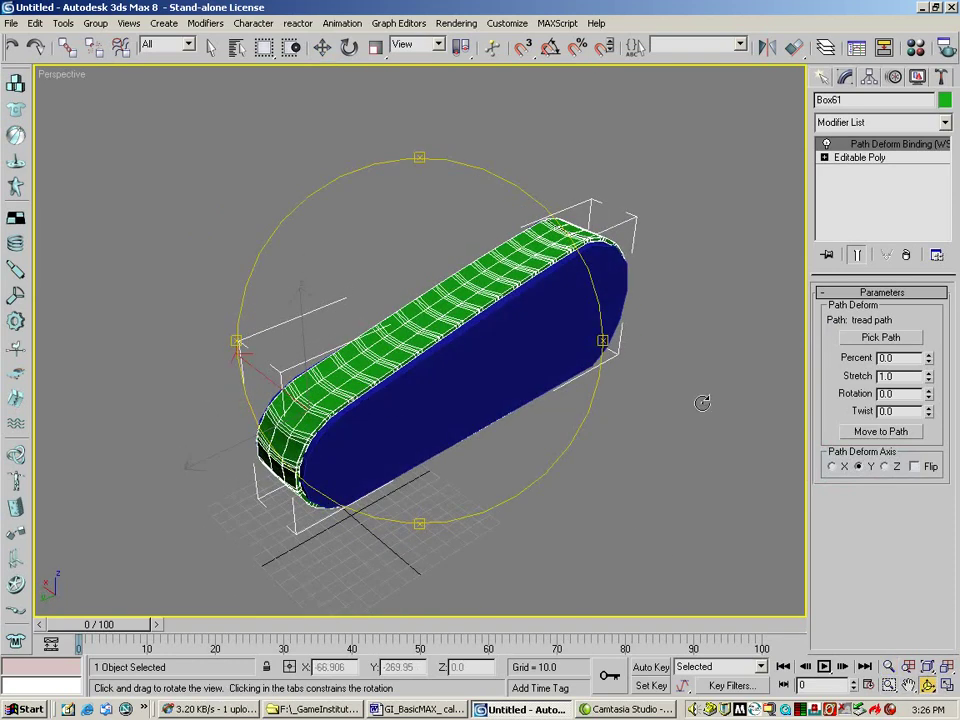
mouse_move(930, 362)
mouse_down()
mouse_move(929, 344)
mouse_move(920, 382)
mouse_move(920, 370)
mouse_up()
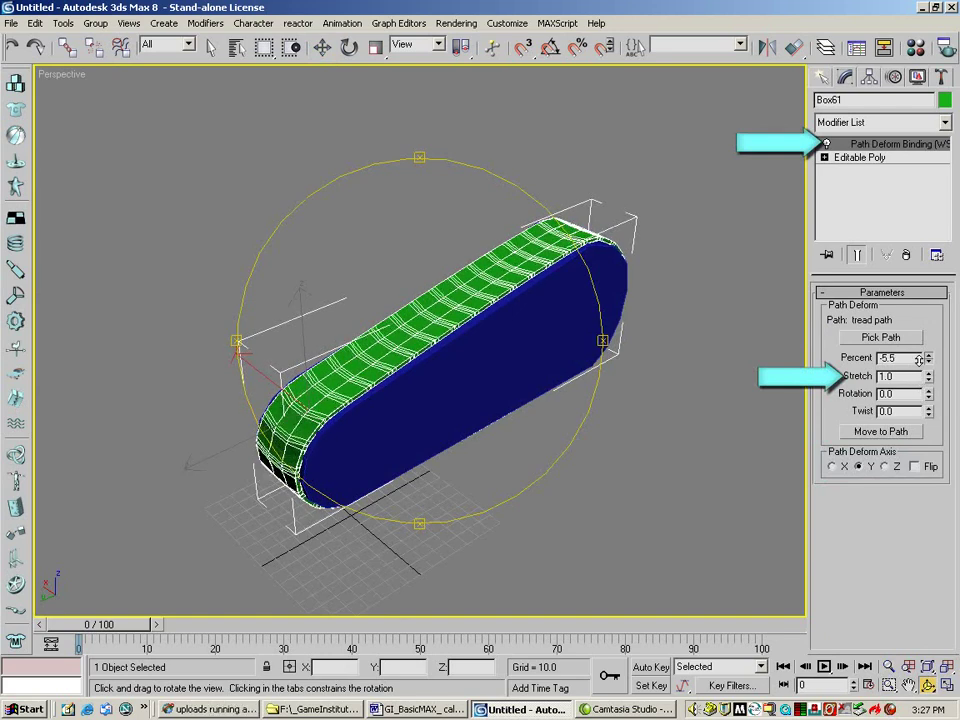
click(13, 48)
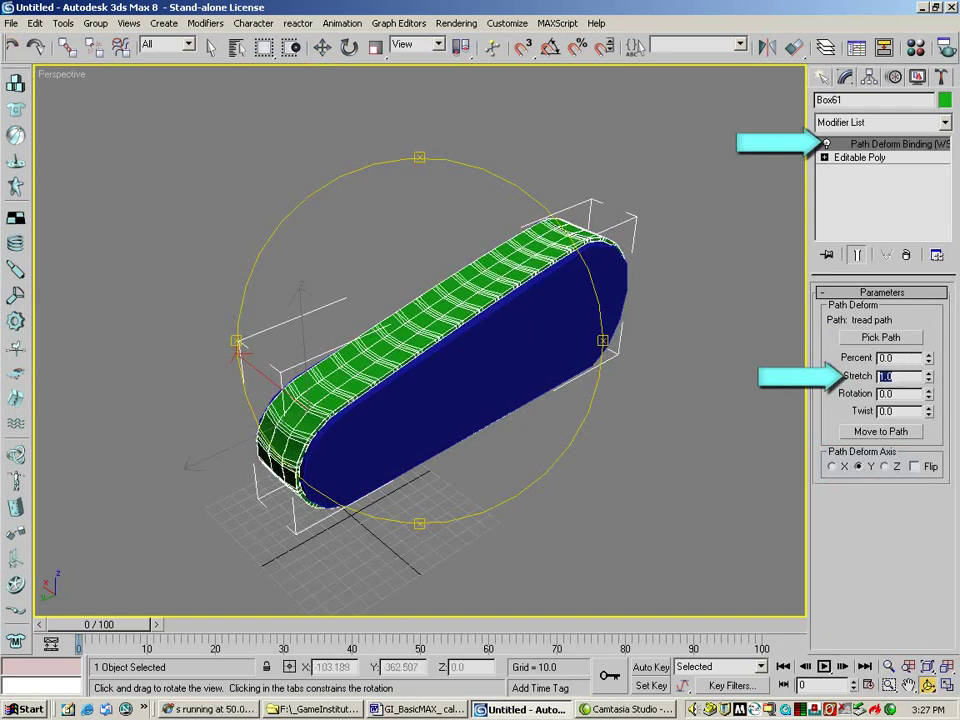
text(0.01)
key(Return)
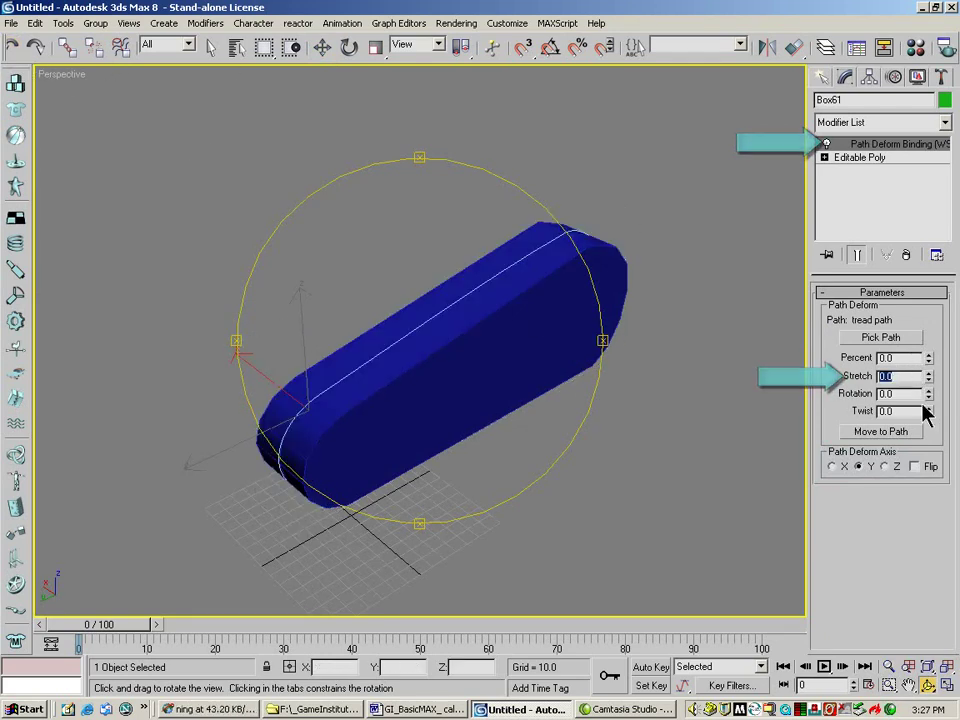
drag(929, 376, 913, 318)
drag(582, 449, 422, 350)
drag(932, 376, 930, 372)
drag(407, 328, 546, 358)
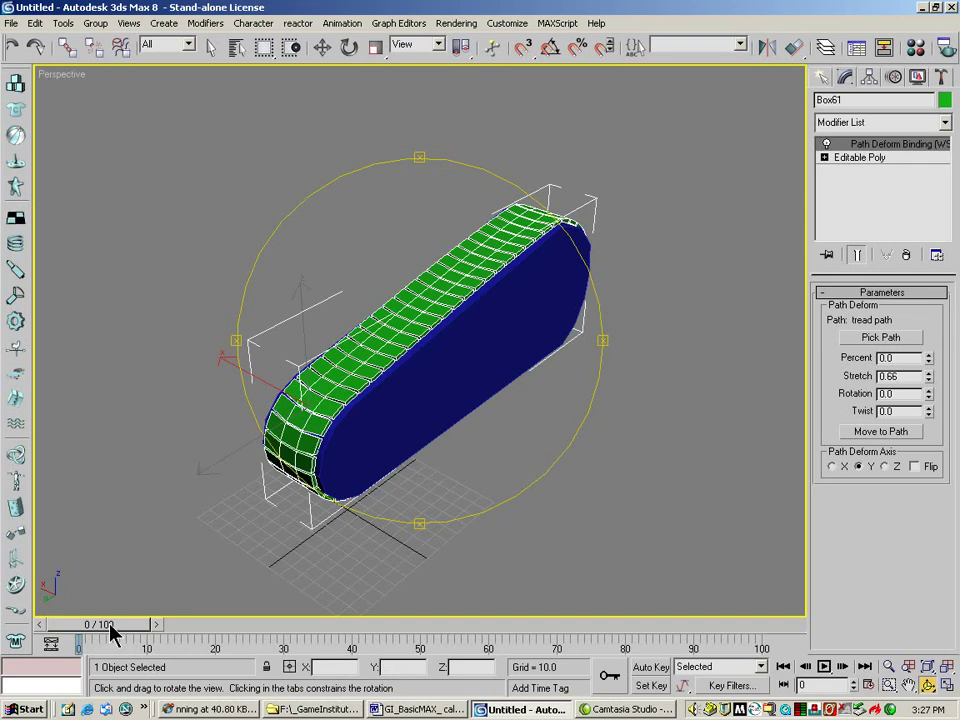
With Auto Key, set Percent 7.5 at frame 100, then scrub back to frame 0
click(650, 667)
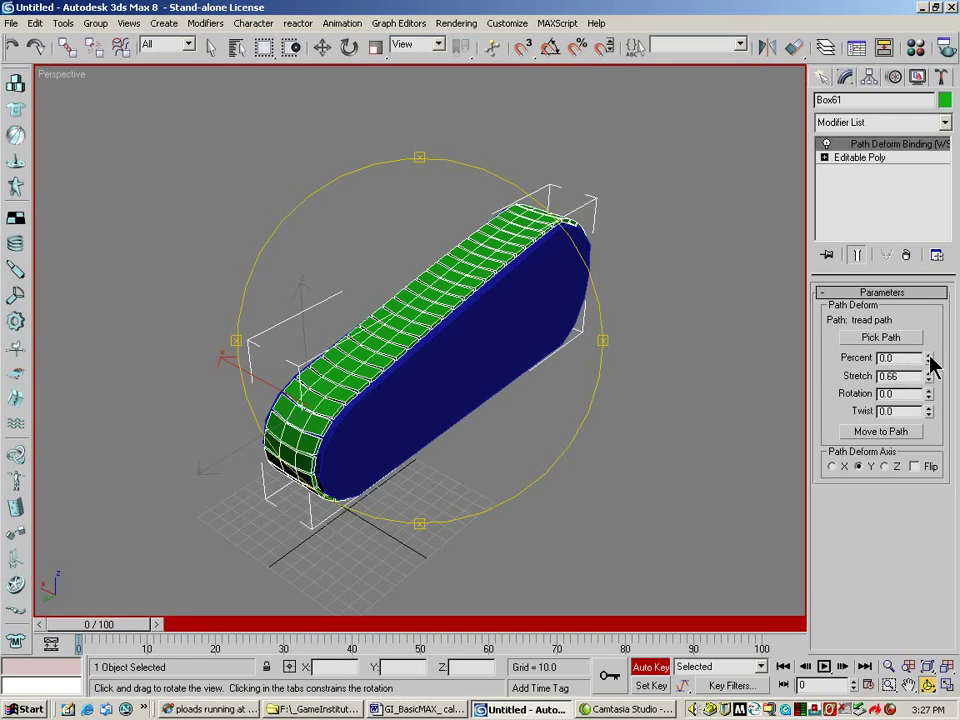
drag(100, 624, 740, 607)
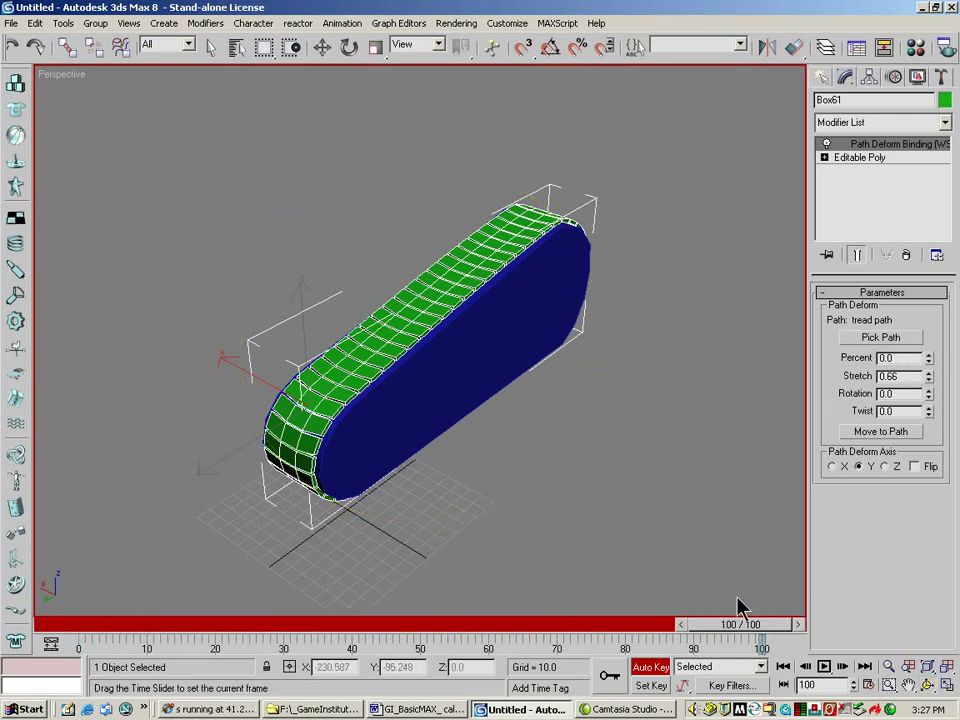
key(ctrl+r)
drag(930, 367, 921, 343)
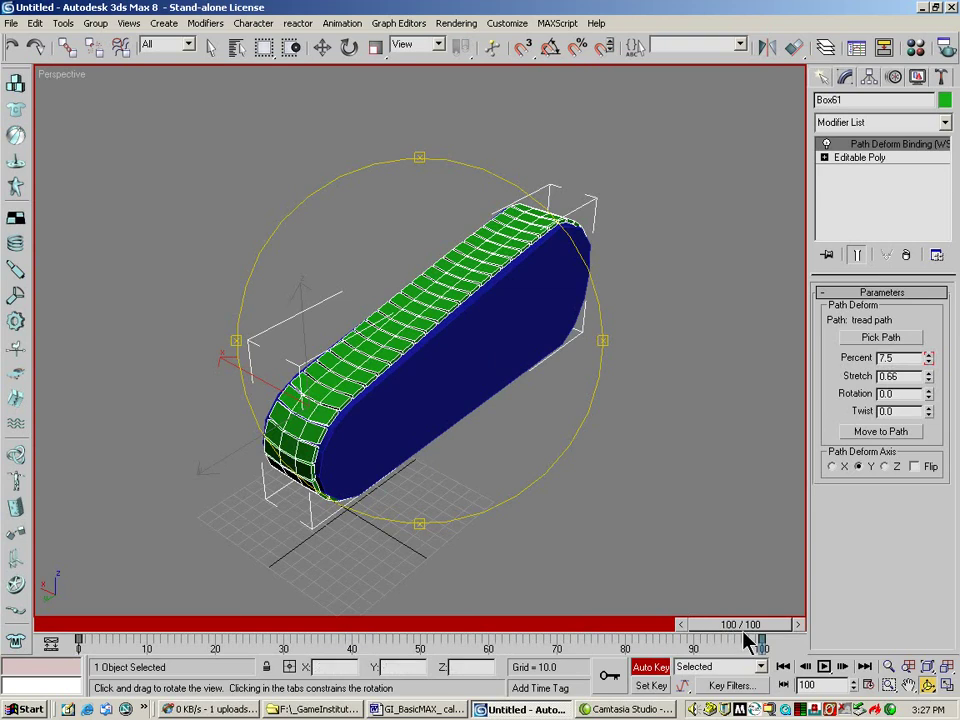
click(650, 668)
drag(746, 626, 79, 676)
key(ctrl+r)
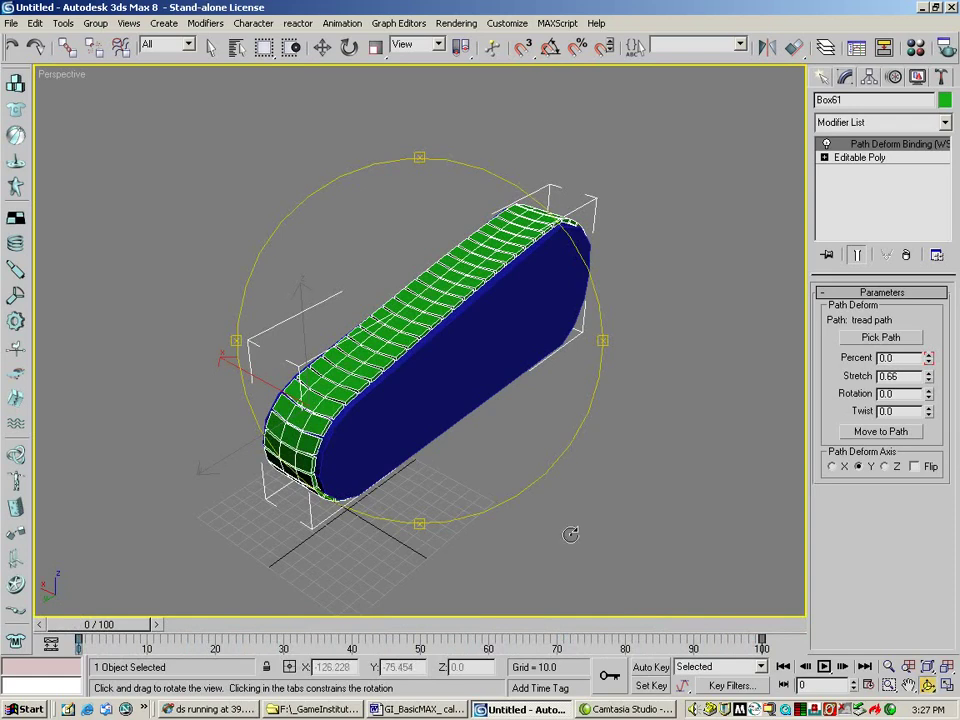
drag(435, 471, 420, 404)
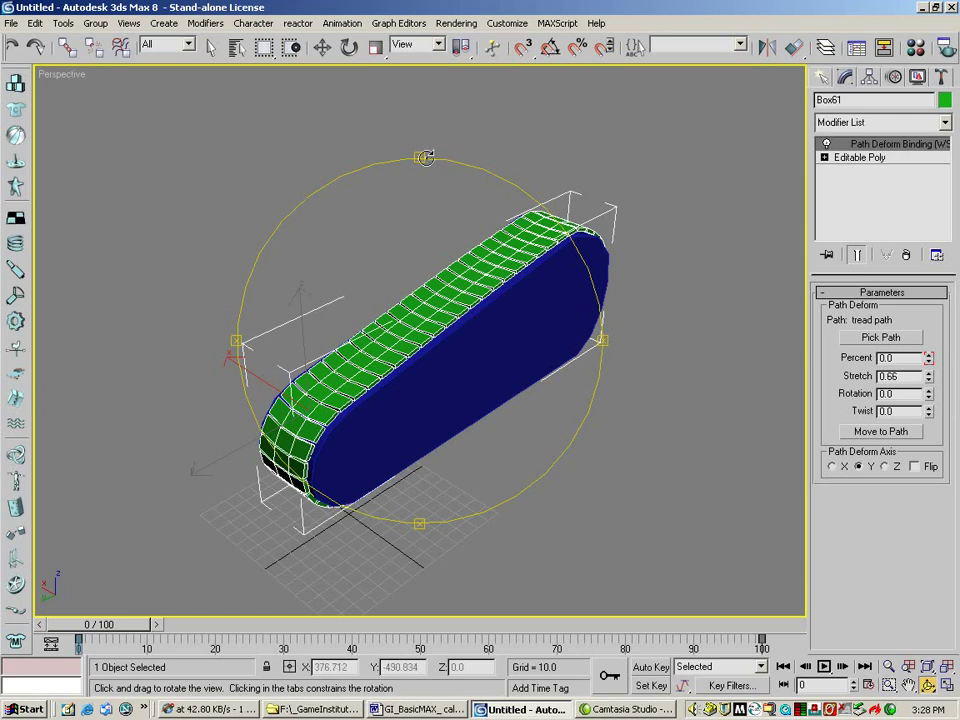
Scale the green tread to 97.719% on Z, undoing the trial X and Y scaling to keep them at 100
click(376, 50)
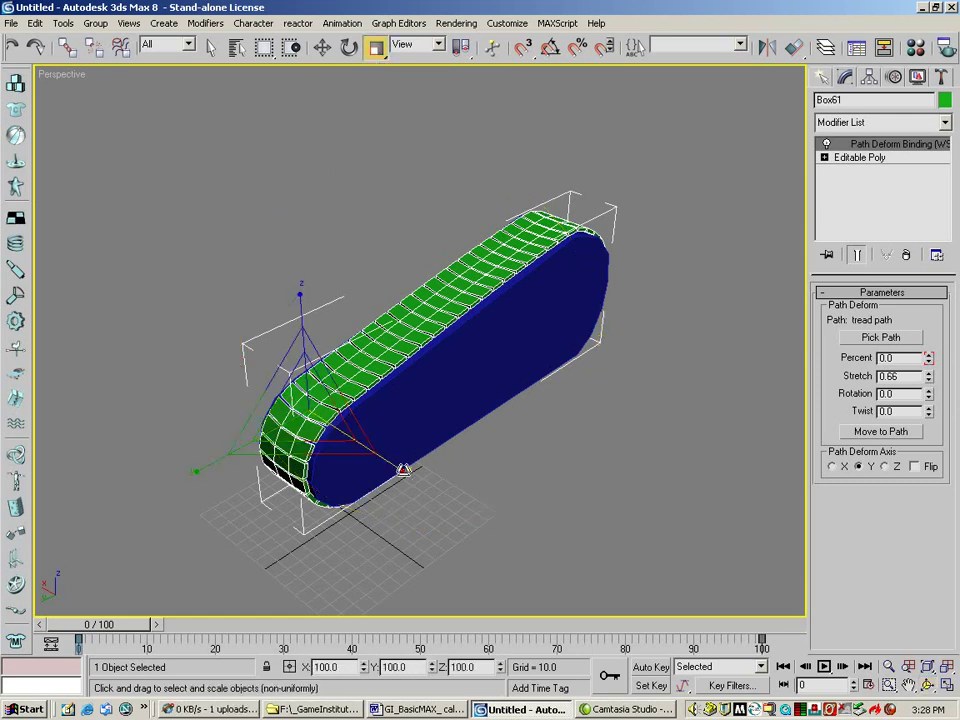
mouse_move(406, 457)
mouse_down()
mouse_move(420, 484)
mouse_move(399, 471)
mouse_move(450, 510)
mouse_move(369, 444)
mouse_move(537, 538)
mouse_move(435, 574)
mouse_move(452, 504)
mouse_move(521, 536)
mouse_move(399, 471)
mouse_up()
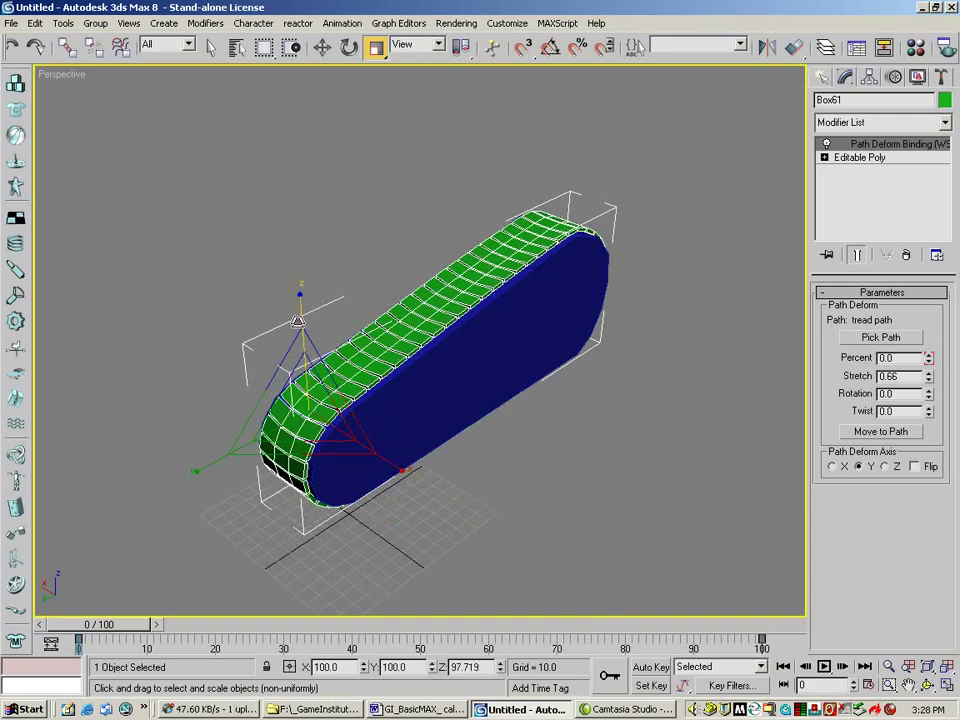
drag(298, 322, 300, 290)
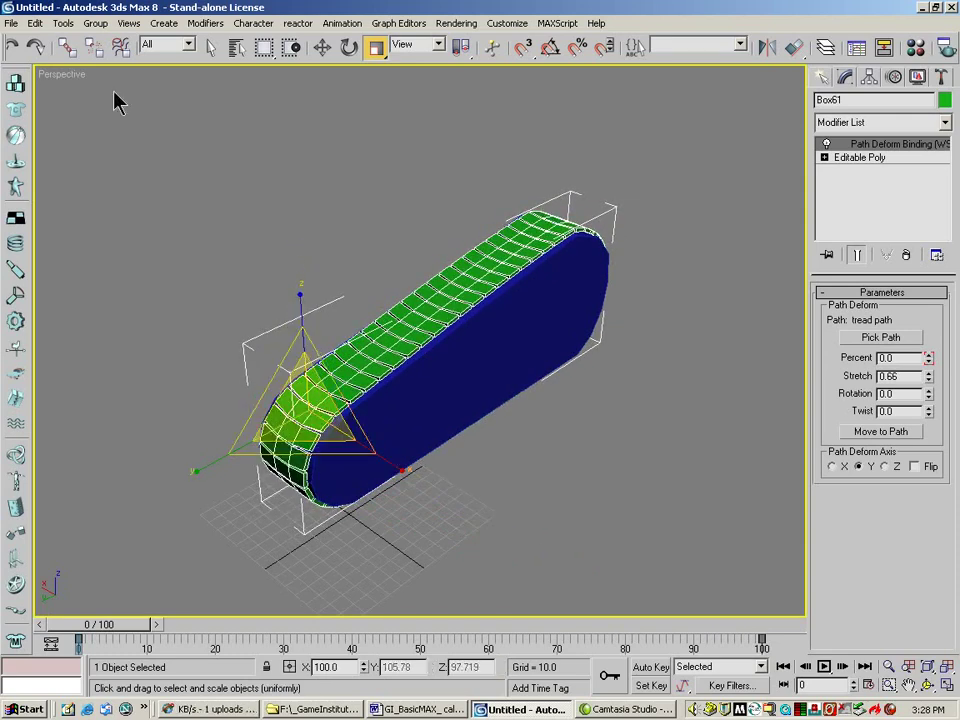
click(13, 50)
mouse_move(227, 456)
mouse_down()
mouse_move(192, 413)
mouse_move(219, 446)
mouse_up()
click(13, 46)
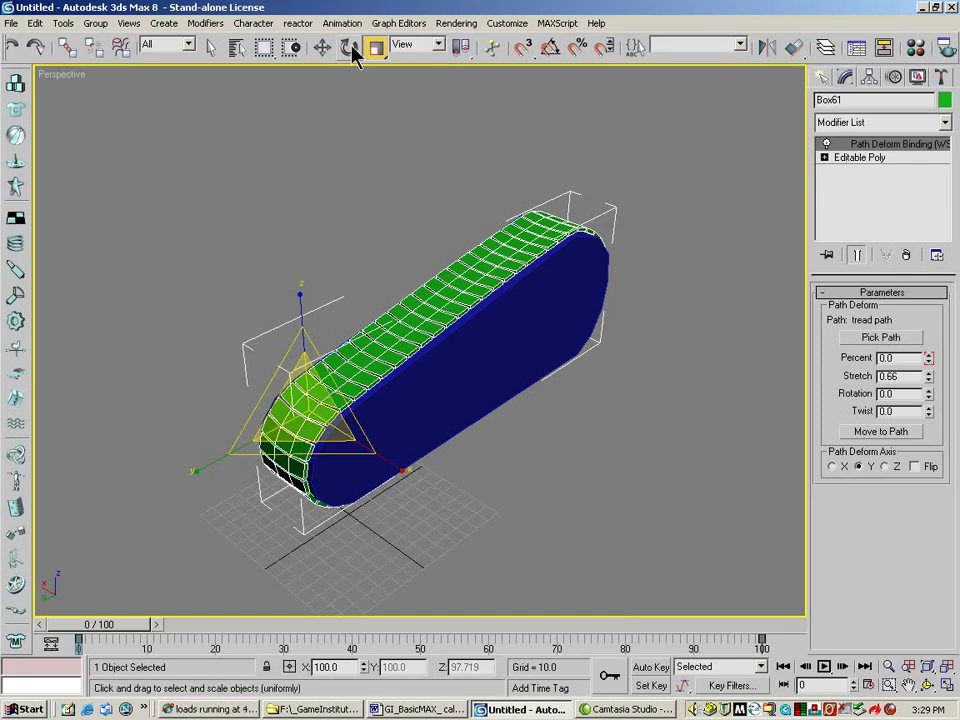
click(888, 666)
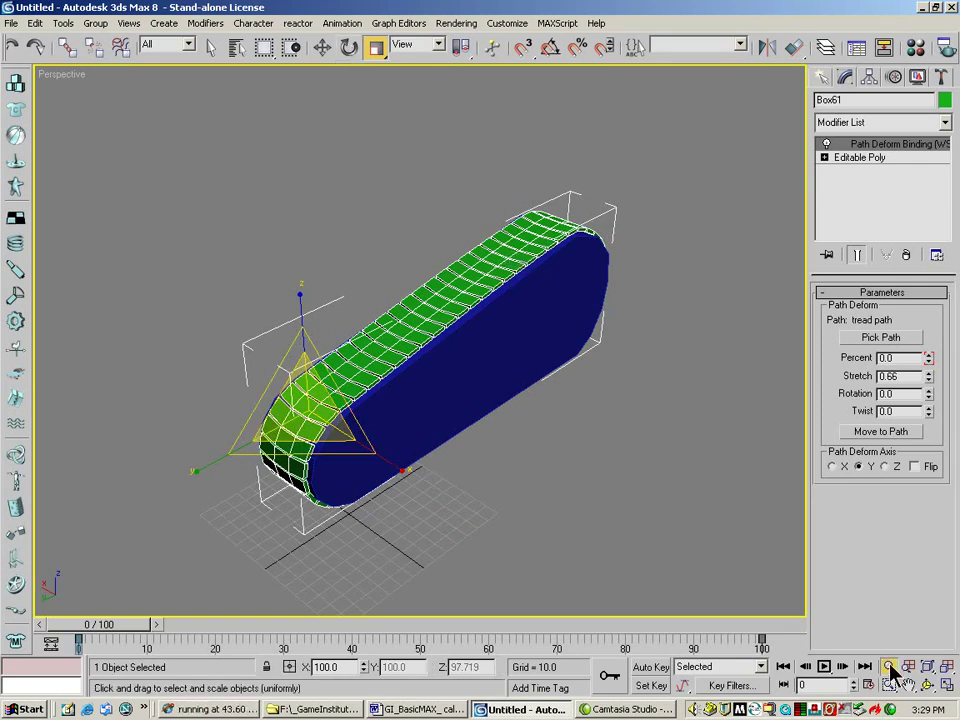
mouse_move(520, 445)
mouse_down()
mouse_move(512, 401)
mouse_move(511, 426)
mouse_up()
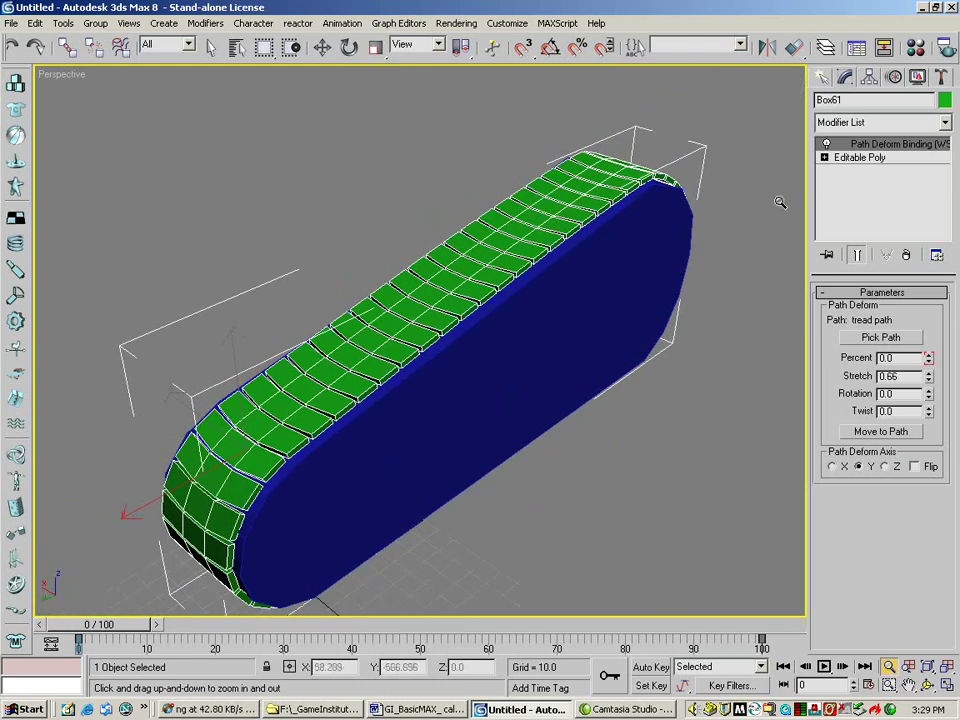
click(915, 49)
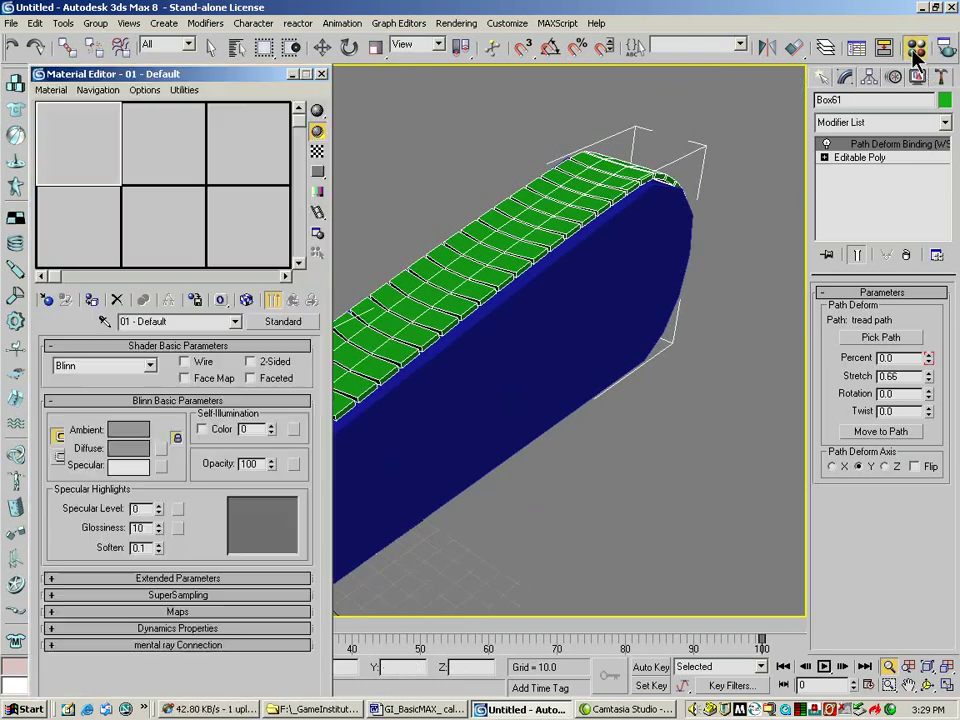
click(197, 150)
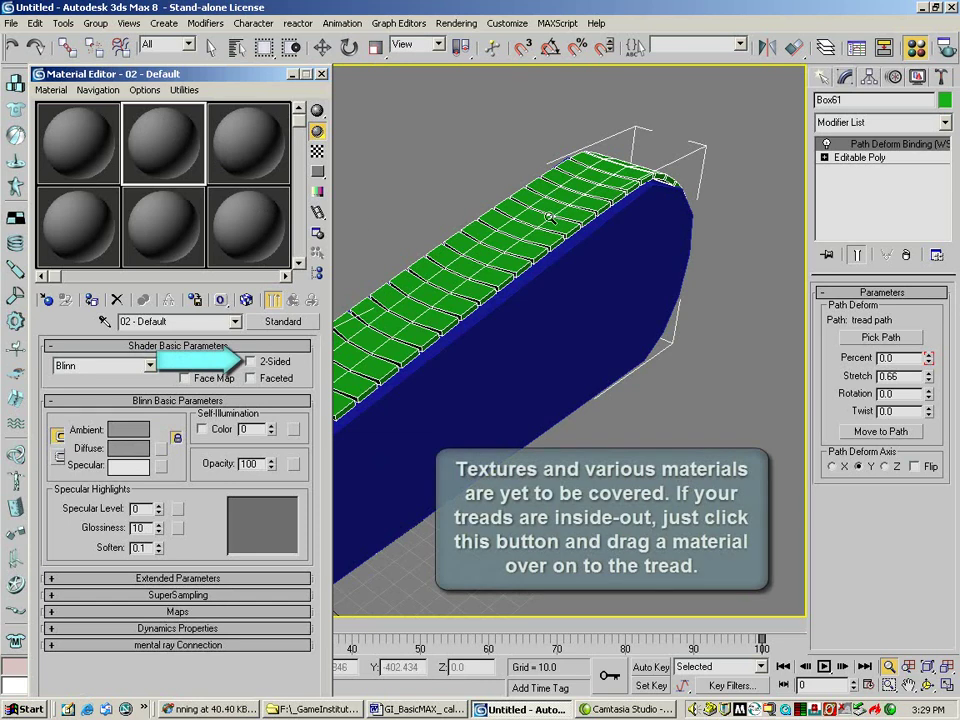
click(321, 74)
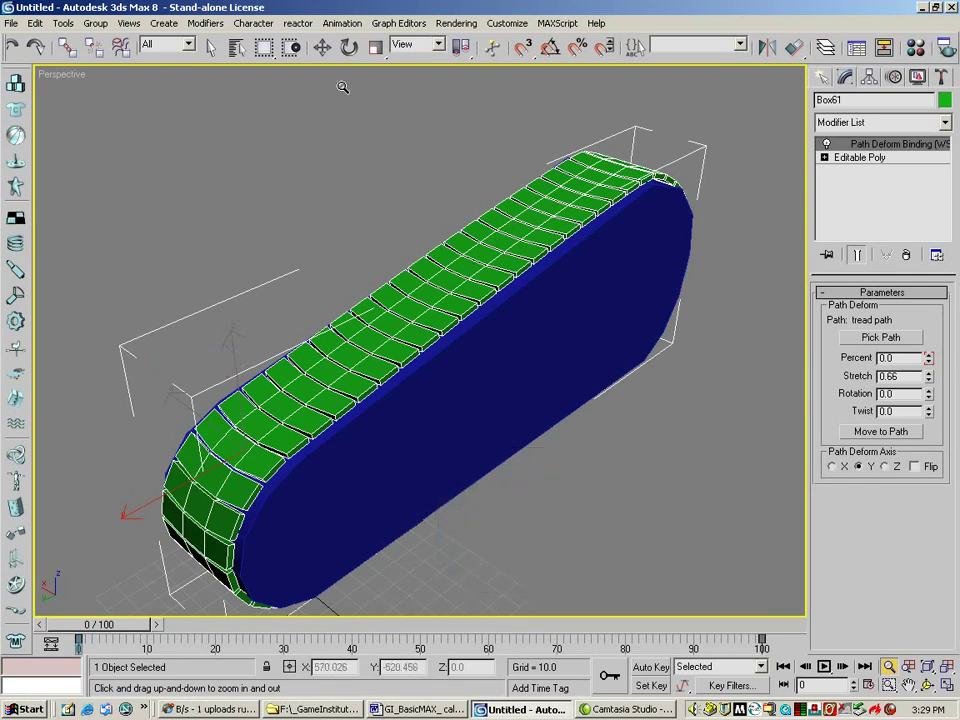
click(349, 47)
drag(285, 429, 97, 135)
click(15, 47)
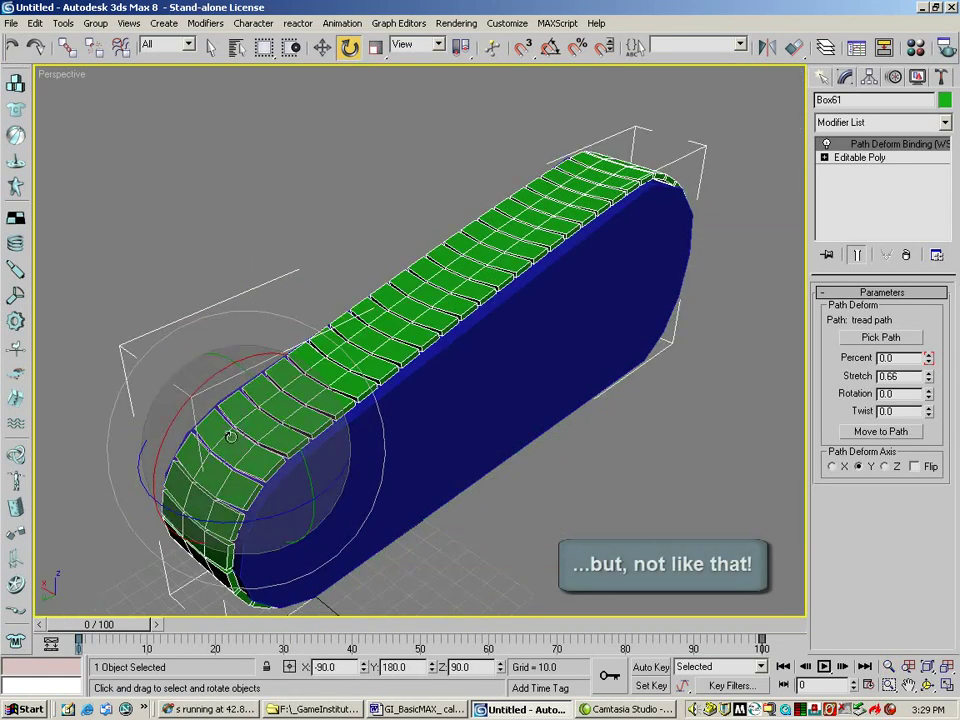
drag(280, 378, 239, 362)
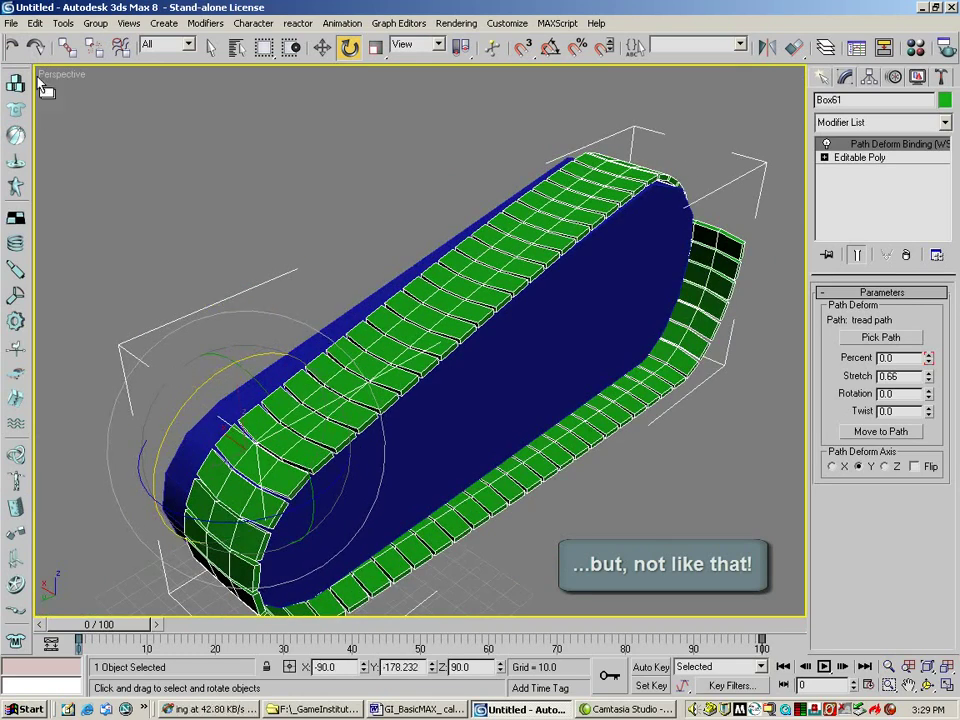
click(15, 47)
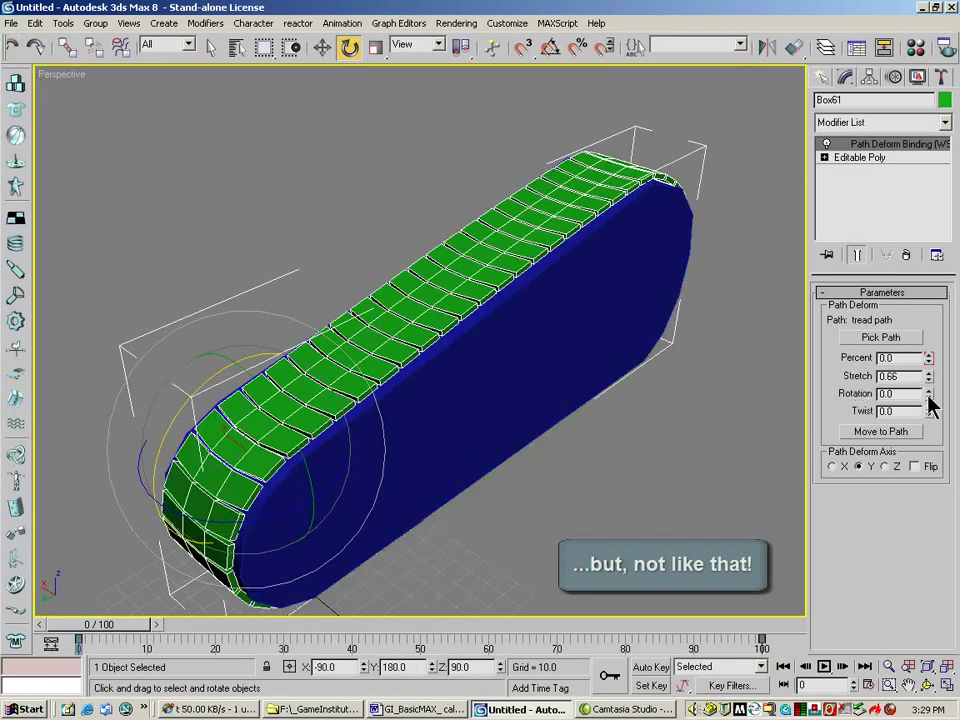
drag(928, 394, 818, 88)
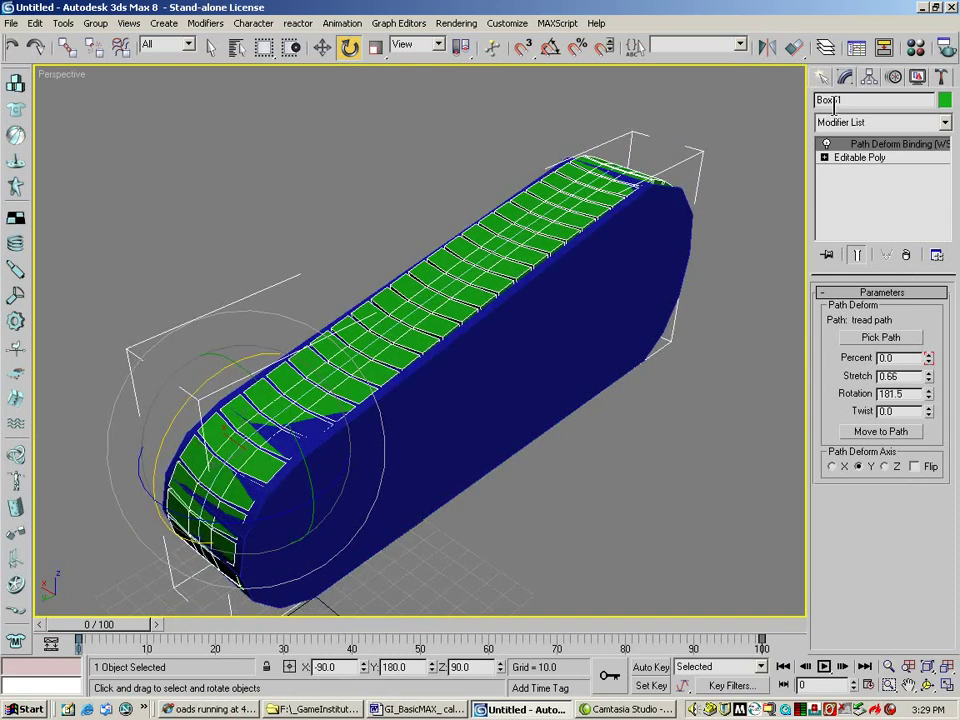
click(14, 50)
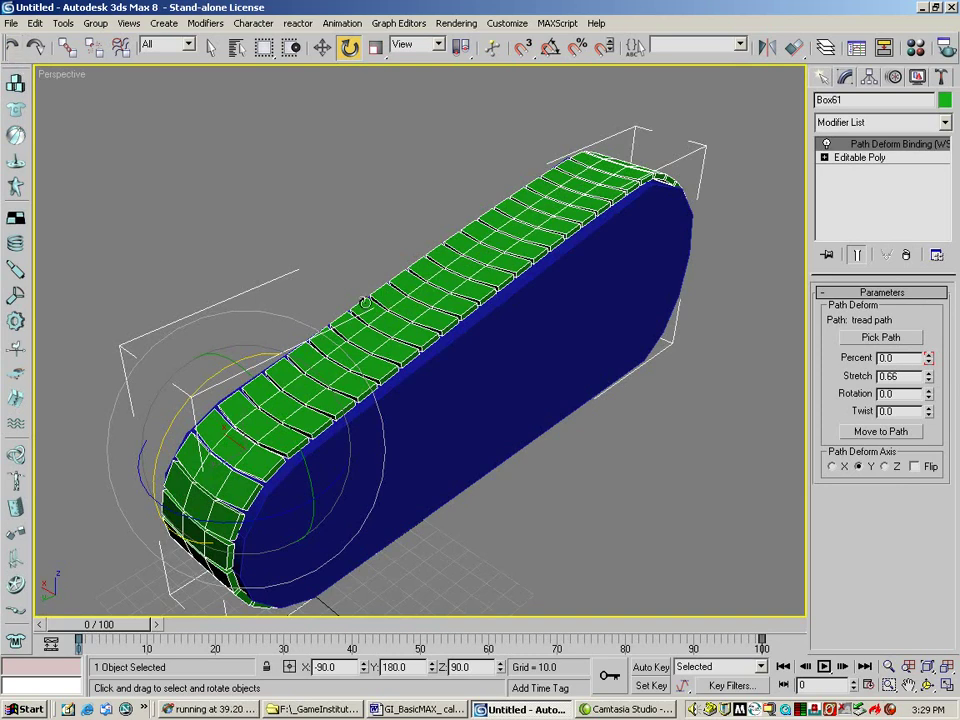